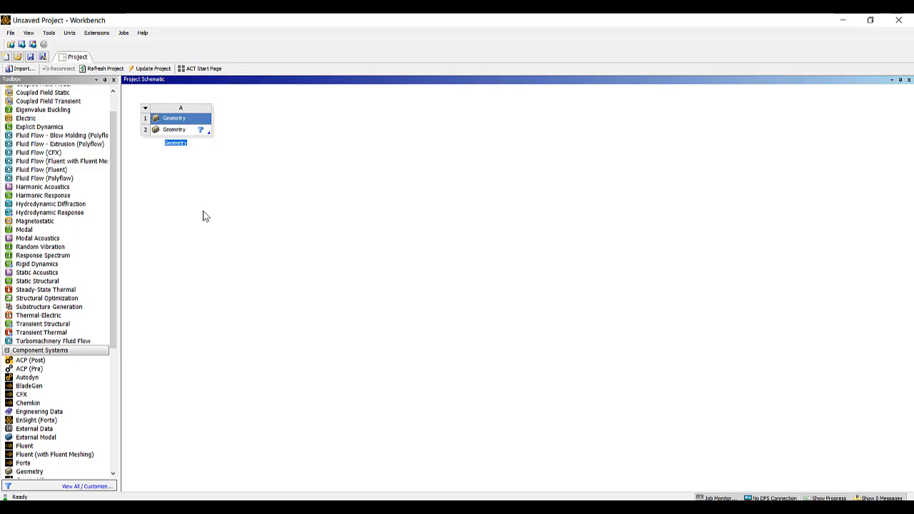
Add a Static Structural analysis system to the project schematic, linked to the existing Geometry cell
{"action": "left_click", "coordinate": [74, 264]}
{"action": "scroll", "coordinate": [74, 268], "scroll_direction": "up", "scroll_amount": 1}
{"action": "left_click", "coordinate": [73, 266]}
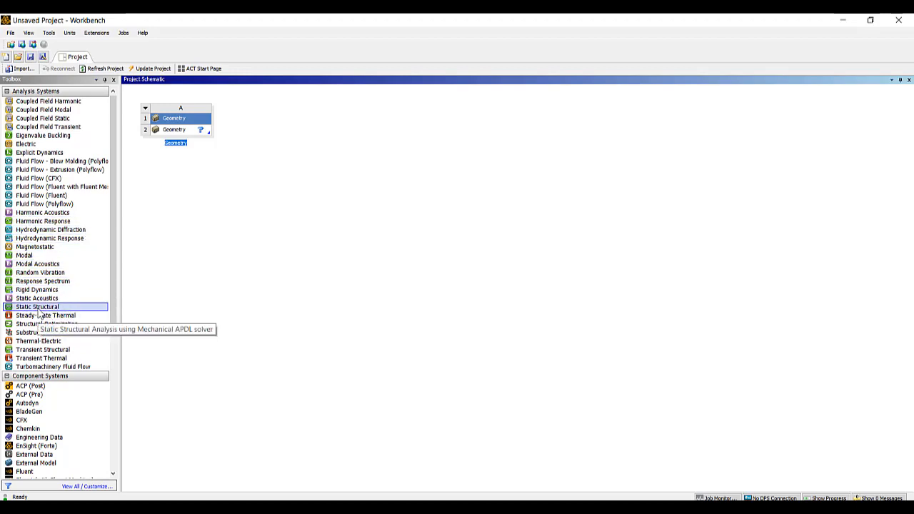
{"action": "left_click", "coordinate": [170, 296]}
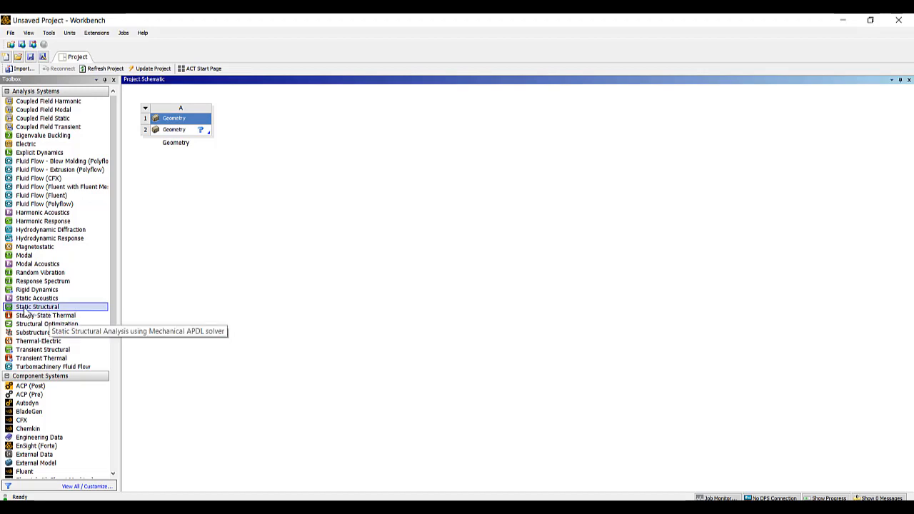
{"action": "left_click_drag", "start_coordinate": [24, 312], "coordinate": [184, 137]}
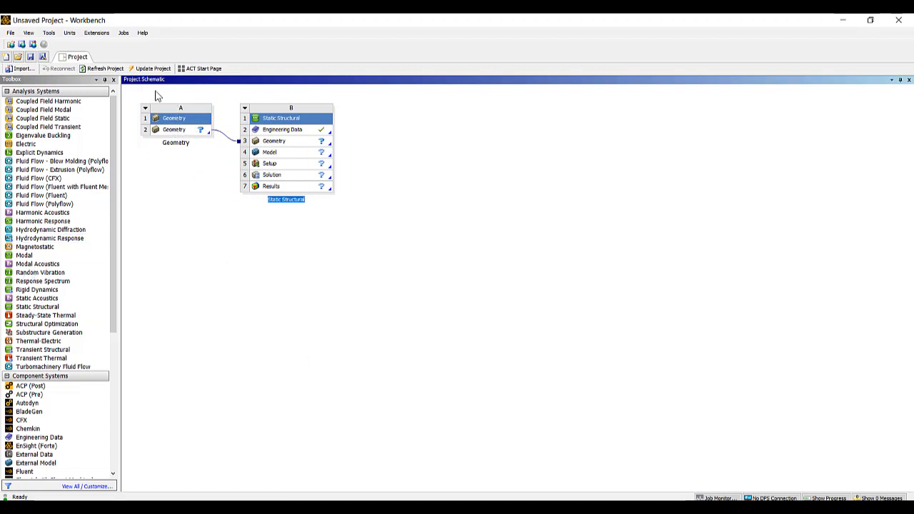
Create a new SpaceClaim geometry from the standalone Geometry cell and open the Geom model in it
{"action": "left_click", "coordinate": [179, 135]}
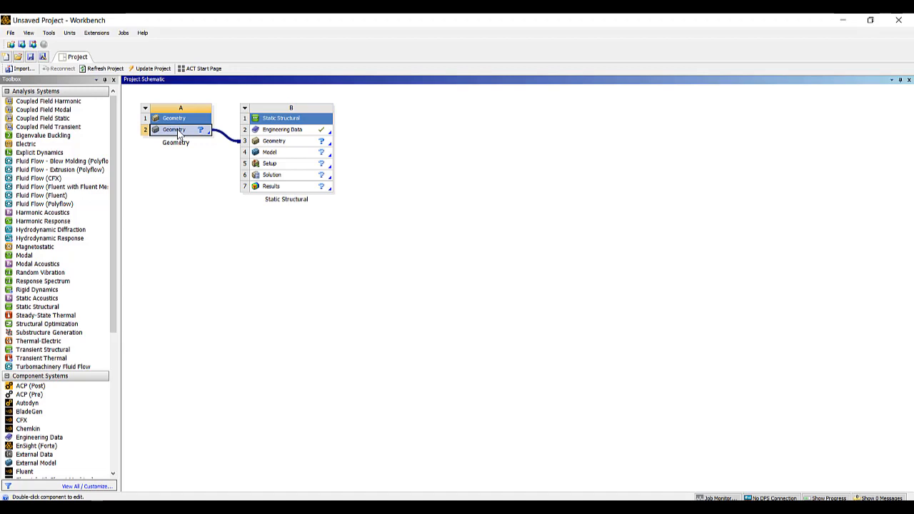
{"action": "right_click", "coordinate": [180, 135]}
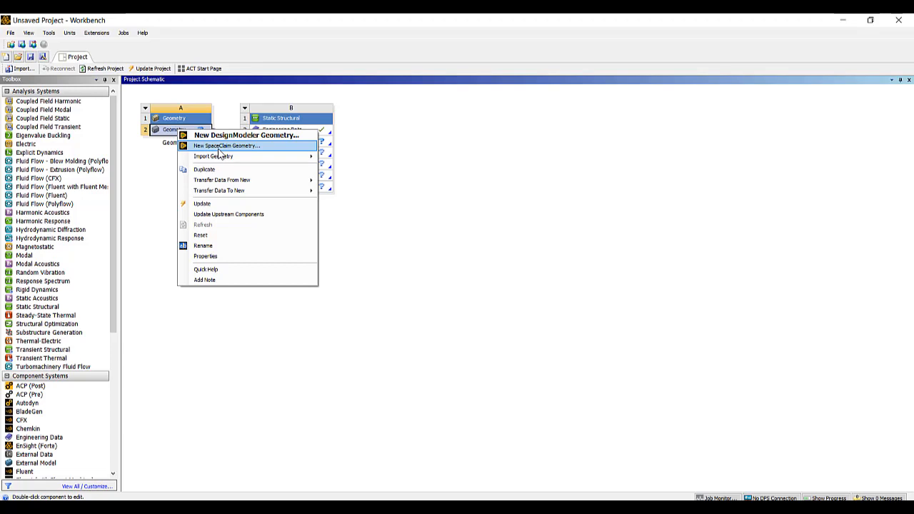
{"action": "left_click", "coordinate": [220, 149]}
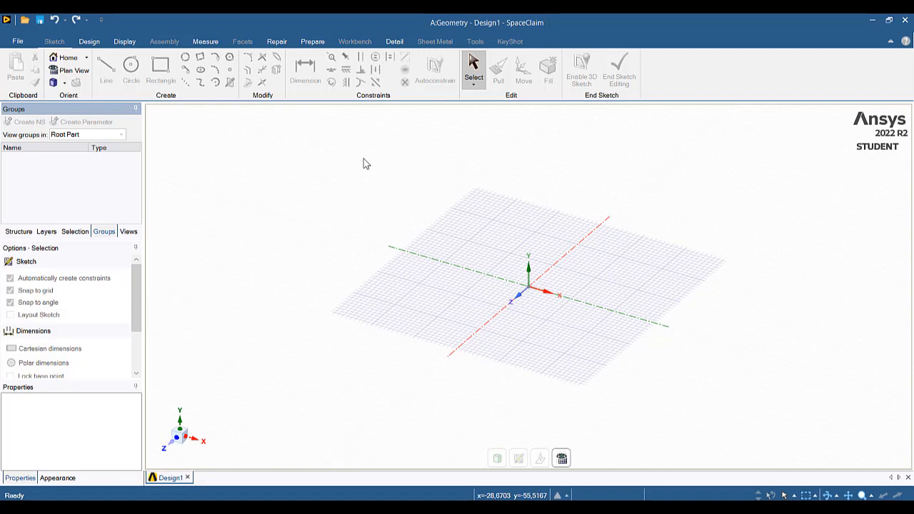
{"action": "left_click", "coordinate": [17, 43]}
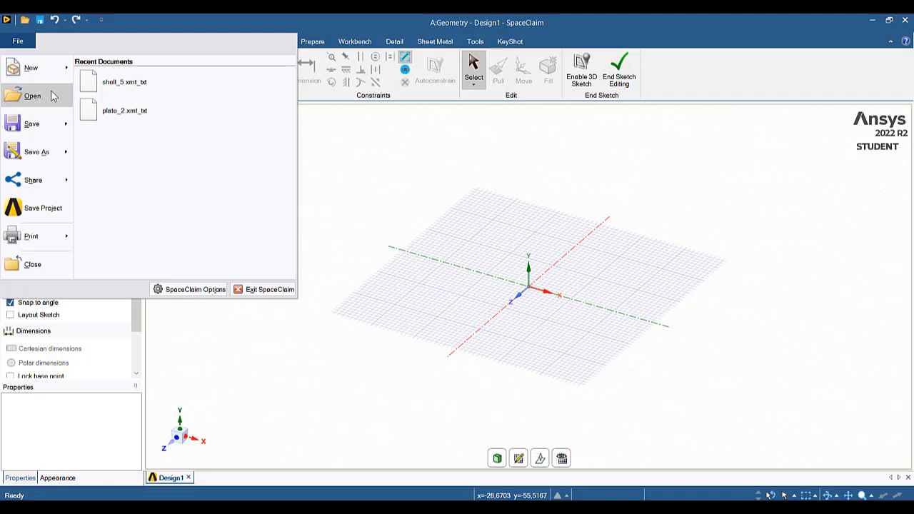
{"action": "left_click", "coordinate": [153, 90]}
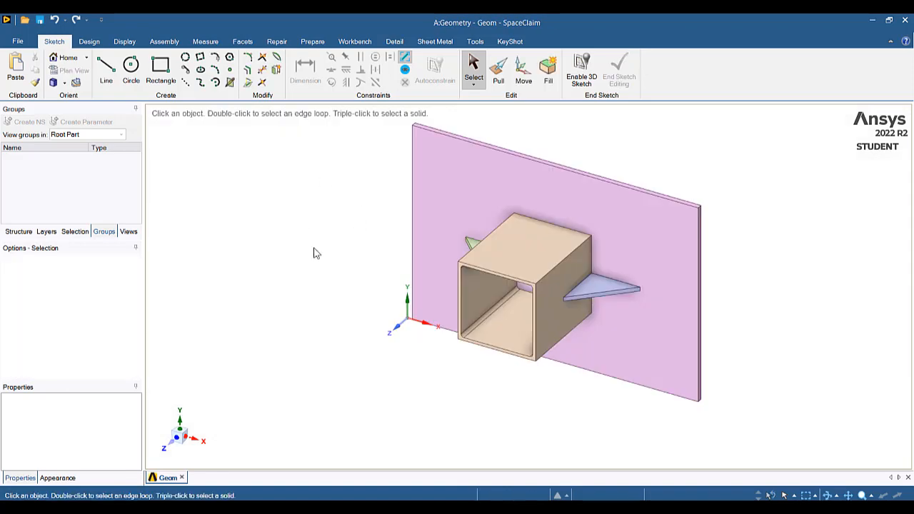
Create the midsurface of the large rectangular plate from its pair of offset faces
{"action": "left_click", "coordinate": [588, 316]}
{"action": "middle_click_drag", "start_coordinate": [587, 316], "coordinate": [529, 293]}
{"action": "left_click", "coordinate": [554, 256]}
{"action": "left_click", "coordinate": [630, 220]}
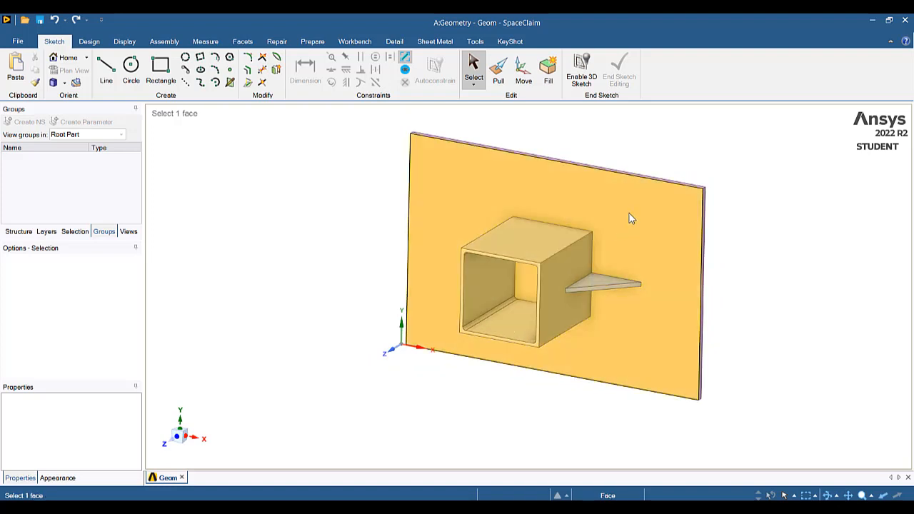
{"action": "left_click", "coordinate": [312, 146]}
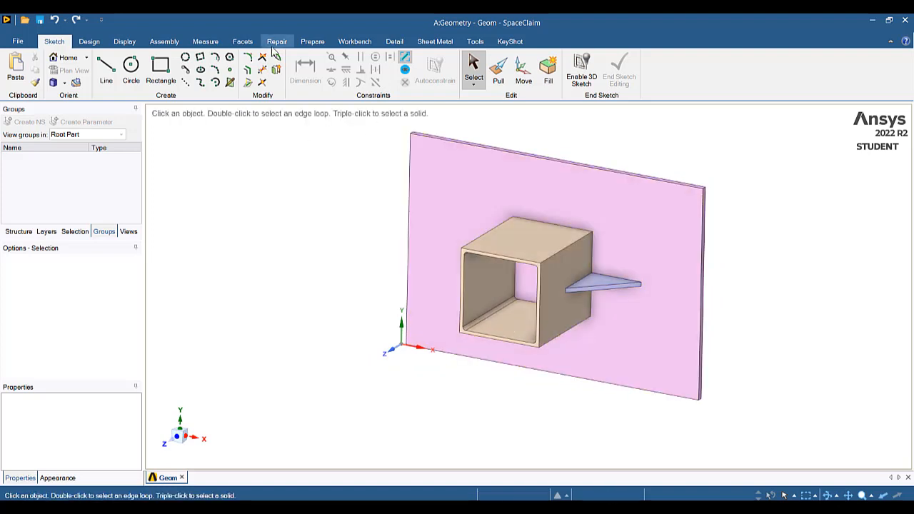
{"action": "left_click", "coordinate": [312, 43]}
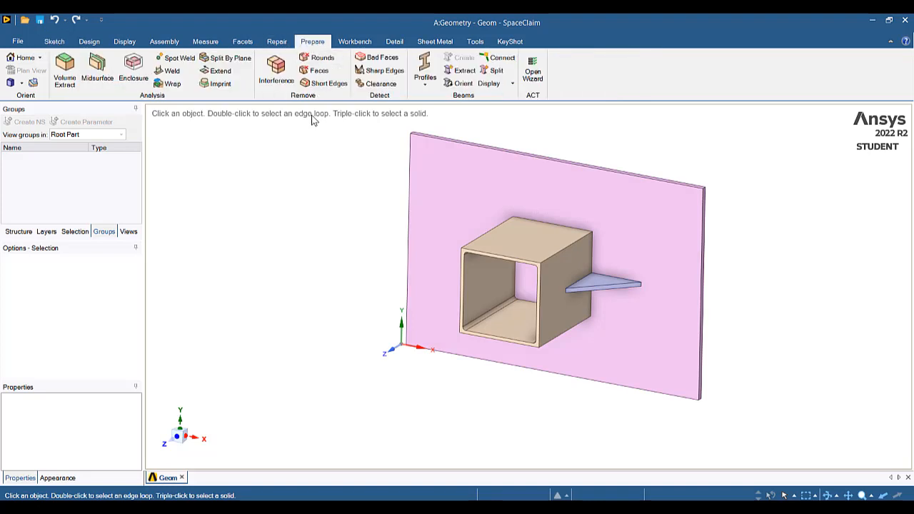
{"action": "left_click", "coordinate": [108, 66]}
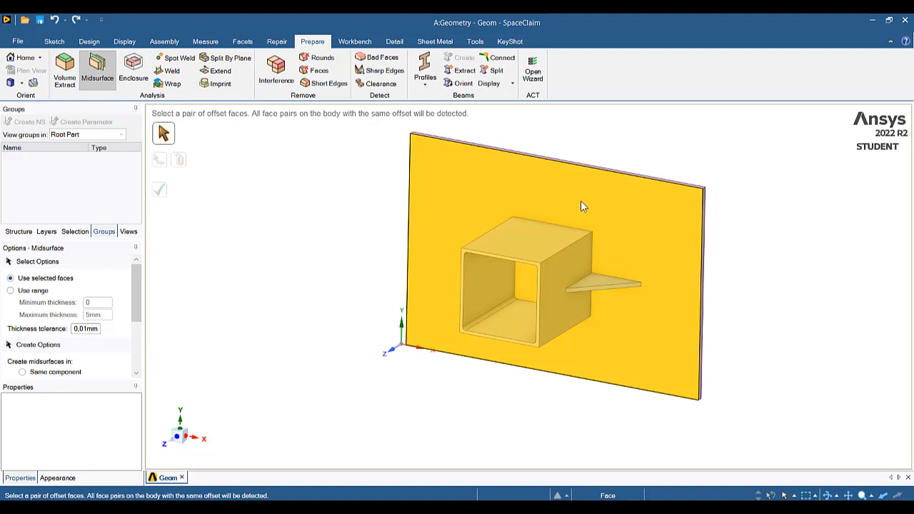
{"action": "left_click", "coordinate": [622, 201]}
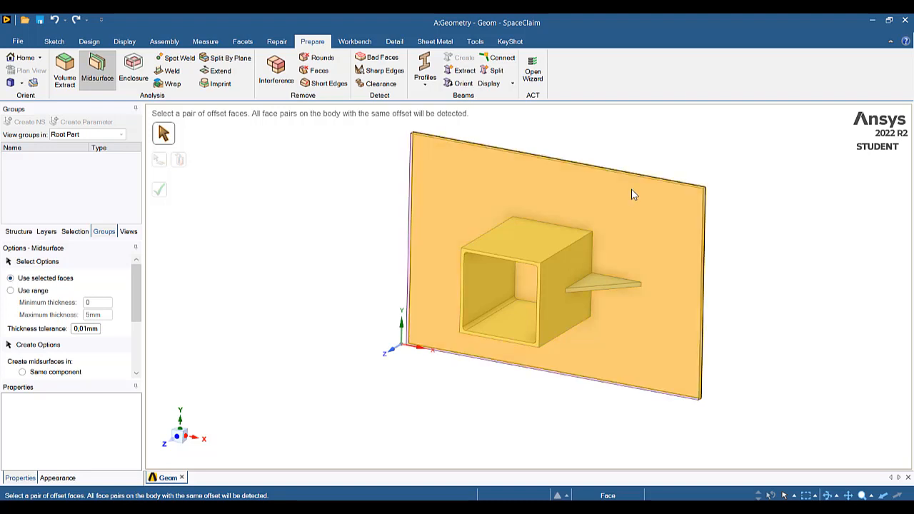
{"action": "left_click", "coordinate": [688, 198]}
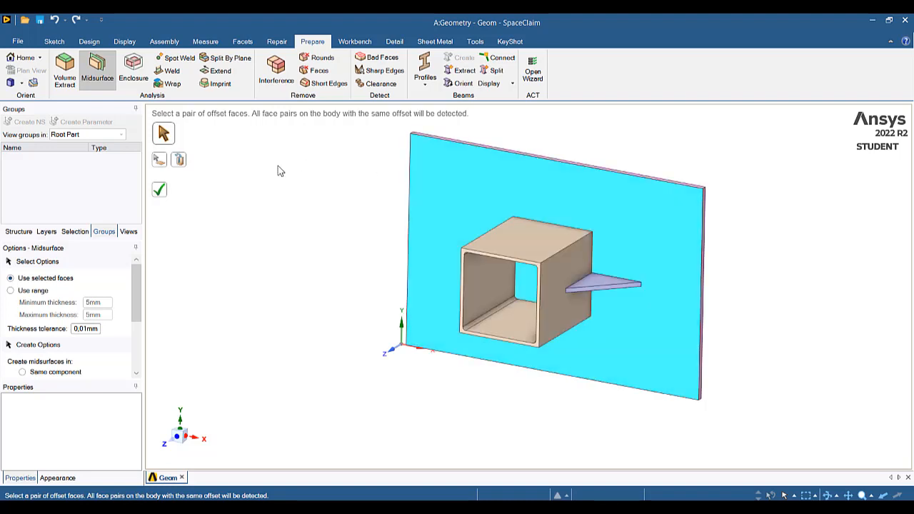
{"action": "left_click", "coordinate": [163, 193]}
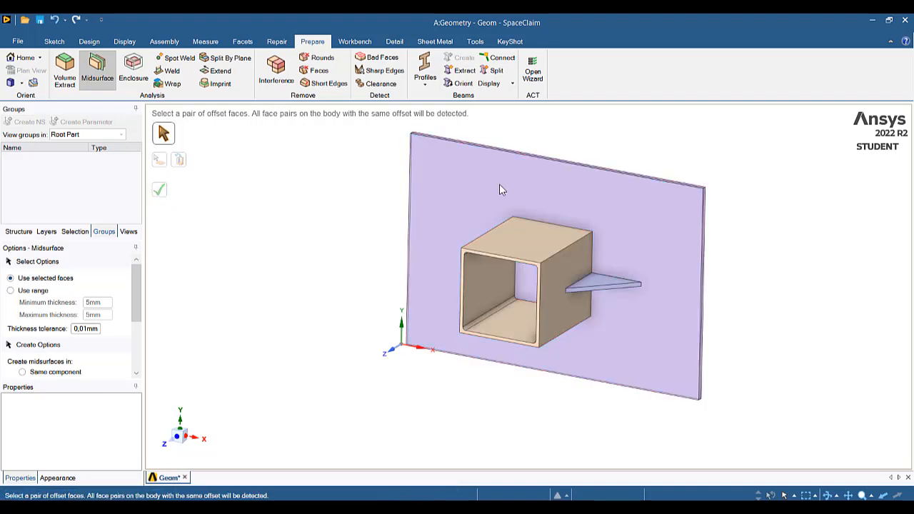
Create midsurfaces for the two triangular ribs on either side of the square tube from their offset faces
{"action": "middle_click_drag", "start_coordinate": [520, 224], "coordinate": [568, 129]}
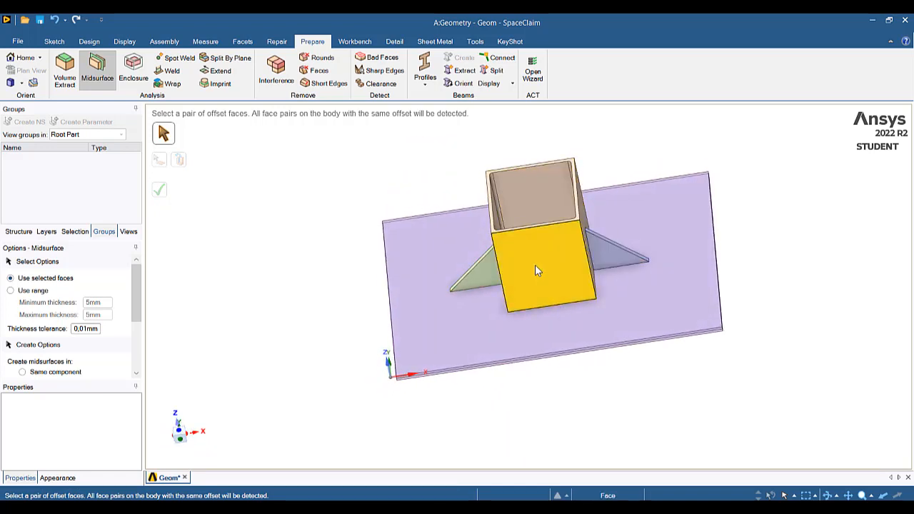
{"action": "left_click", "coordinate": [479, 275]}
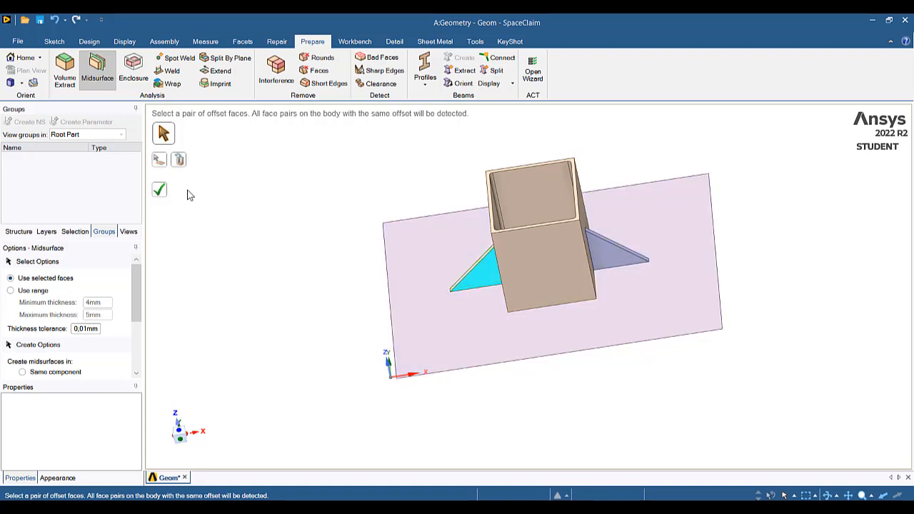
{"action": "left_click", "coordinate": [162, 193]}
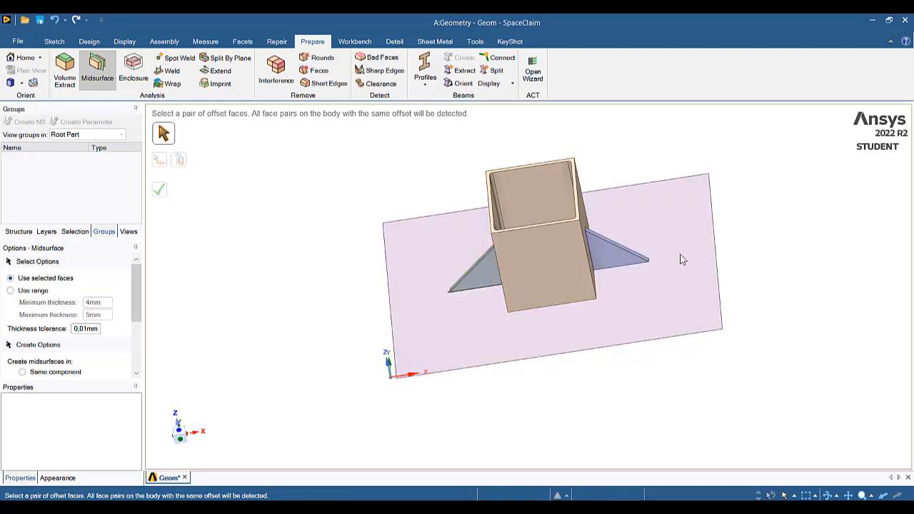
{"action": "left_click", "coordinate": [610, 249]}
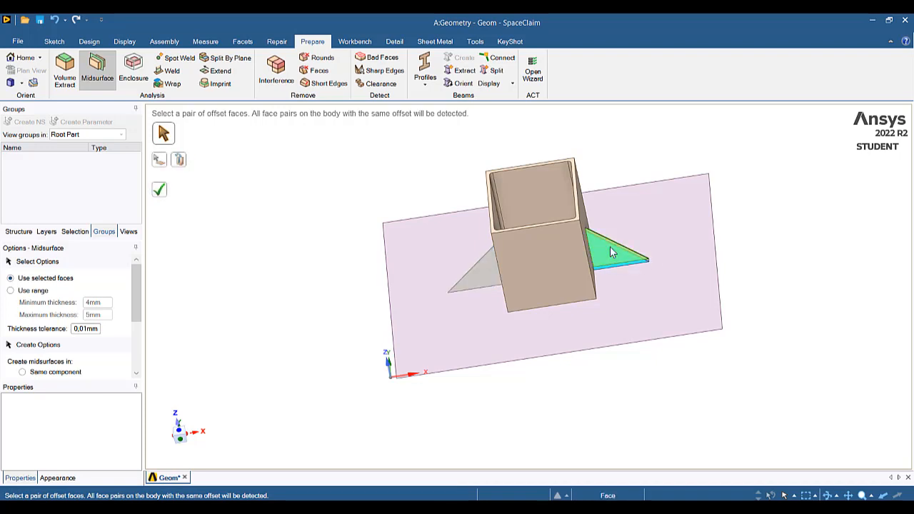
{"action": "left_click", "coordinate": [160, 190]}
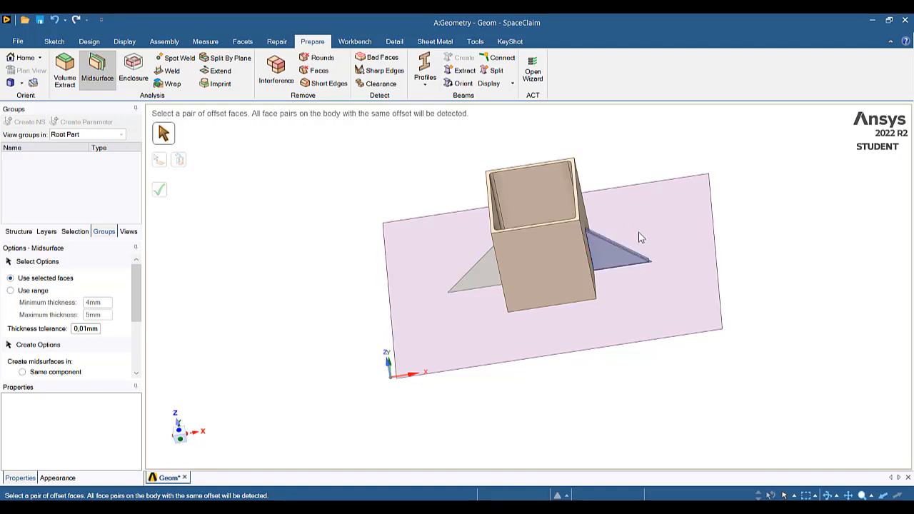
Create the midsurfaces of the square tube's walls from their inner and outer face pairs
{"action": "middle_click_drag", "start_coordinate": [633, 240], "coordinate": [638, 227]}
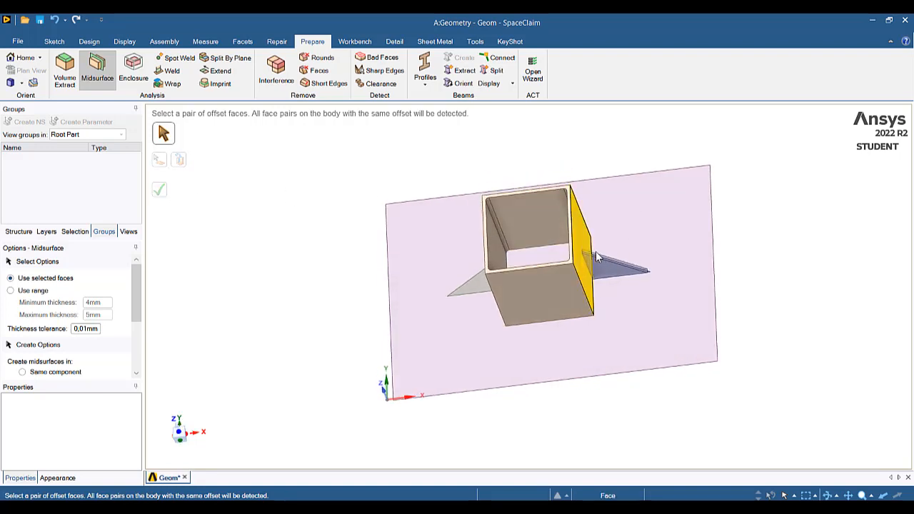
{"action": "left_click", "coordinate": [523, 287]}
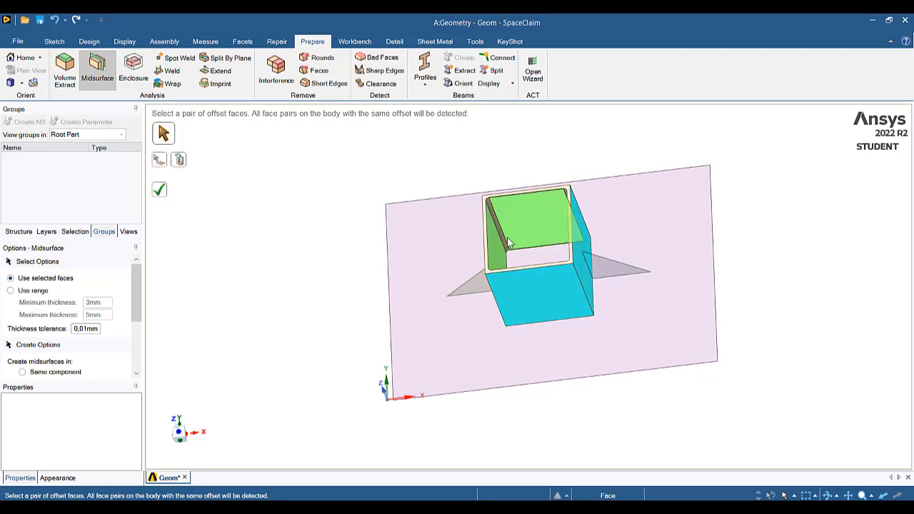
{"action": "mouse_move", "coordinate": [444, 197]}
{"action": "middle_mouse_down"}
{"action": "mouse_move", "coordinate": [486, 231]}
{"action": "mouse_move", "coordinate": [460, 201]}
{"action": "middle_mouse_up"}
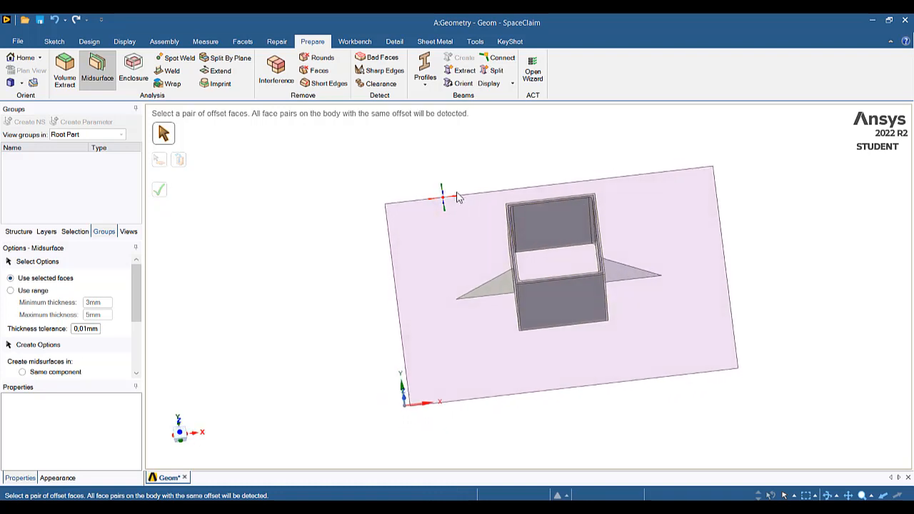
{"action": "left_click", "coordinate": [105, 76]}
Extend the vertical edges of both triangular rib surfaces to close the gaps to the square tube's side walls
{"action": "mouse_move", "coordinate": [589, 330]}
{"action": "middle_mouse_down"}
{"action": "mouse_move", "coordinate": [571, 282]}
{"action": "mouse_move", "coordinate": [596, 376]}
{"action": "mouse_move", "coordinate": [626, 253]}
{"action": "mouse_move", "coordinate": [557, 247]}
{"action": "mouse_move", "coordinate": [594, 244]}
{"action": "middle_mouse_up"}
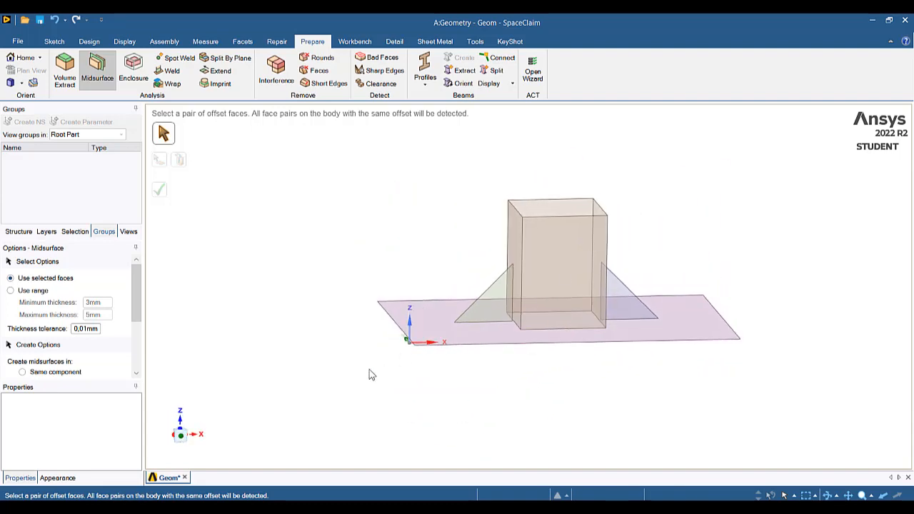
{"action": "left_click", "coordinate": [180, 434]}
{"action": "scroll", "coordinate": [600, 270], "scroll_direction": "up", "scroll_amount": 5}
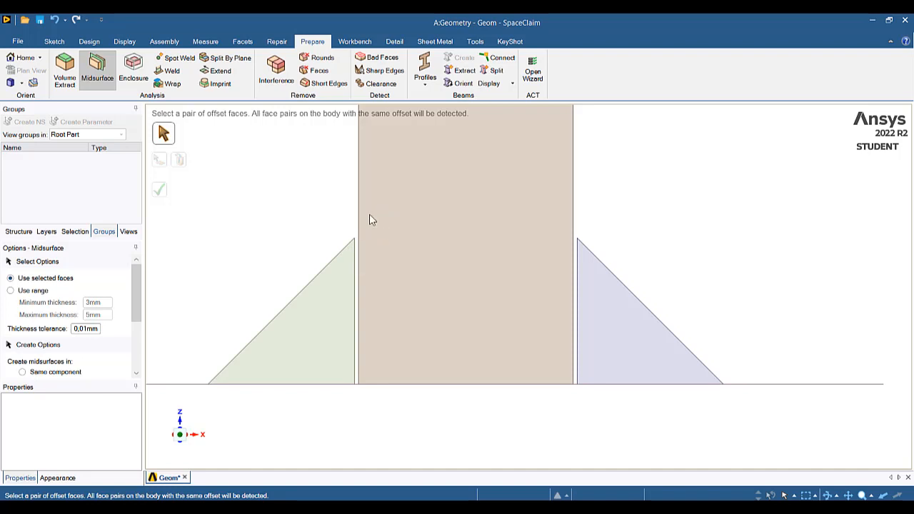
{"action": "mouse_move", "coordinate": [400, 265]}
{"action": "middle_mouse_down"}
{"action": "mouse_move", "coordinate": [414, 266]}
{"action": "mouse_move", "coordinate": [407, 264]}
{"action": "middle_mouse_up"}
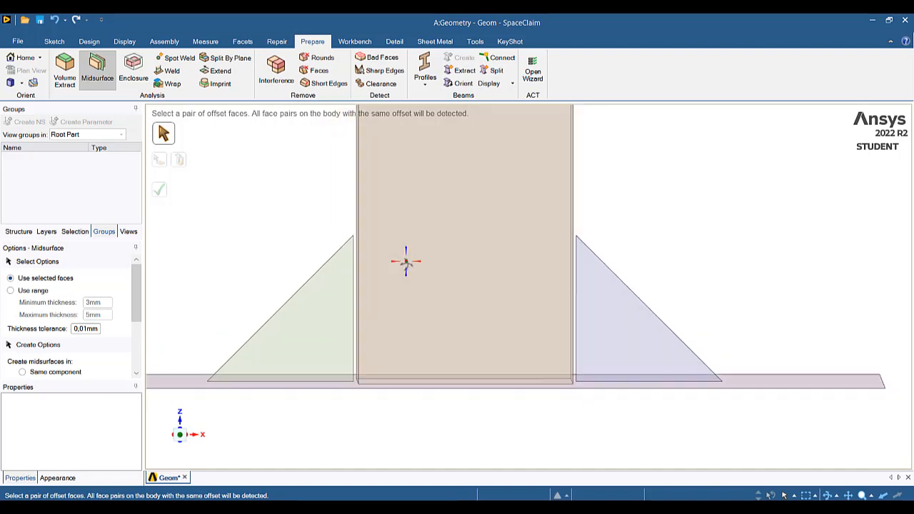
{"action": "left_click", "coordinate": [216, 74]}
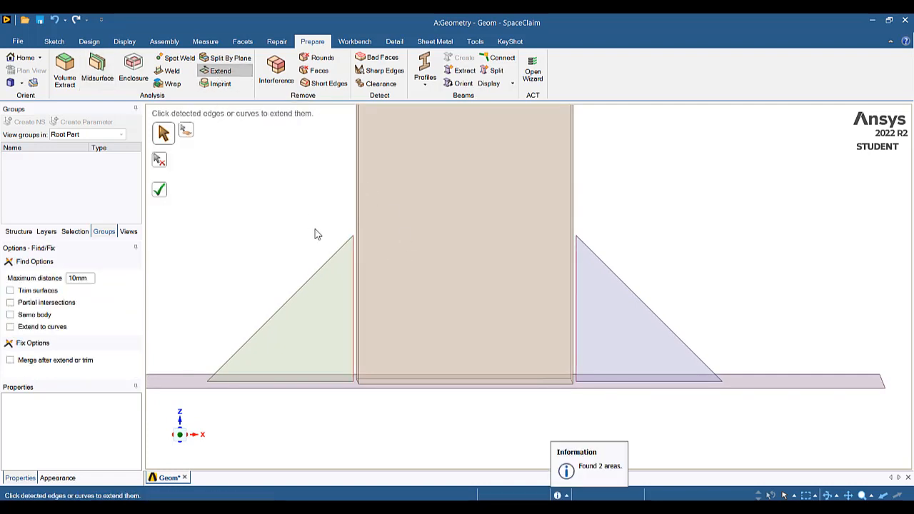
{"action": "left_click", "coordinate": [354, 295]}
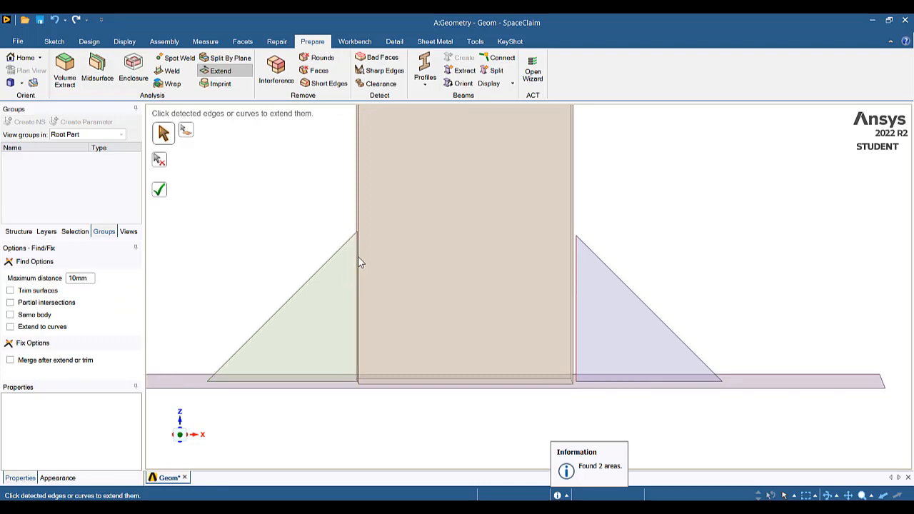
{"action": "middle_click_drag", "start_coordinate": [618, 292], "coordinate": [607, 297]}
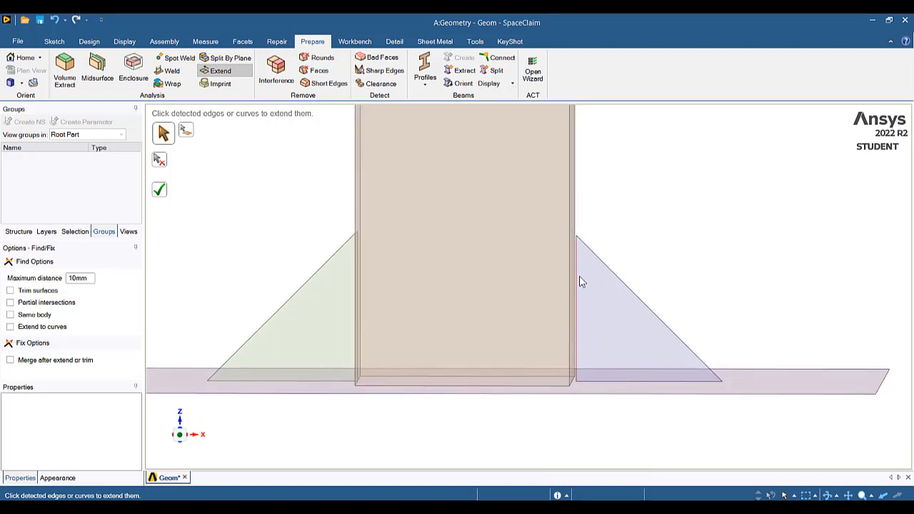
{"action": "left_click", "coordinate": [577, 282]}
{"action": "mouse_move", "coordinate": [616, 265]}
{"action": "middle_mouse_down"}
{"action": "mouse_move", "coordinate": [601, 263]}
{"action": "mouse_move", "coordinate": [617, 270]}
{"action": "middle_mouse_up"}
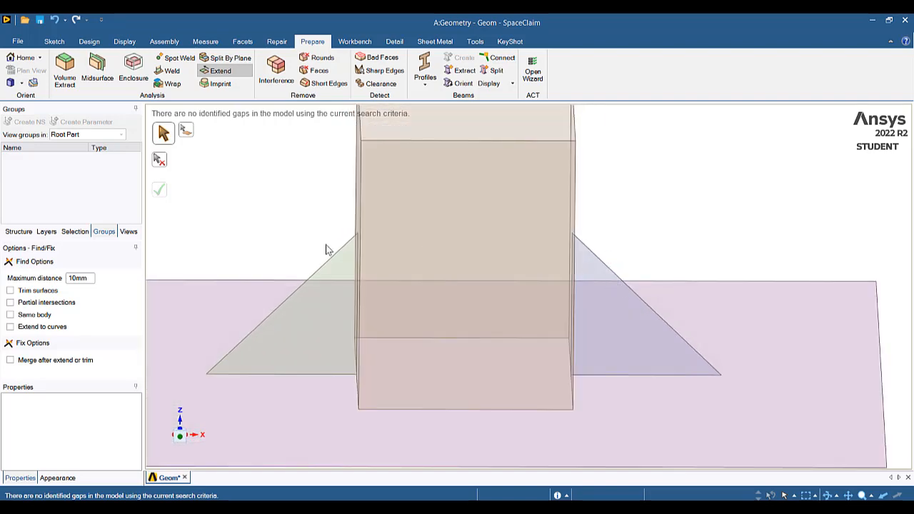
{"action": "scroll", "coordinate": [328, 248], "scroll_direction": "up", "scroll_amount": 3}
{"action": "scroll", "coordinate": [328, 249], "scroll_direction": "down", "scroll_amount": 3}
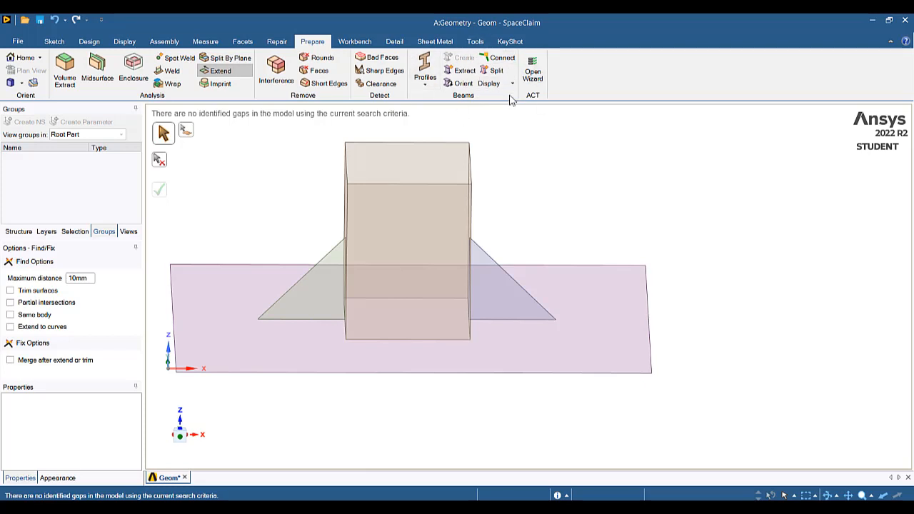
Return to the Workbench project and open the Static Structural system's Model for editing in Mechanical
{"action": "left_click", "coordinate": [877, 27]}
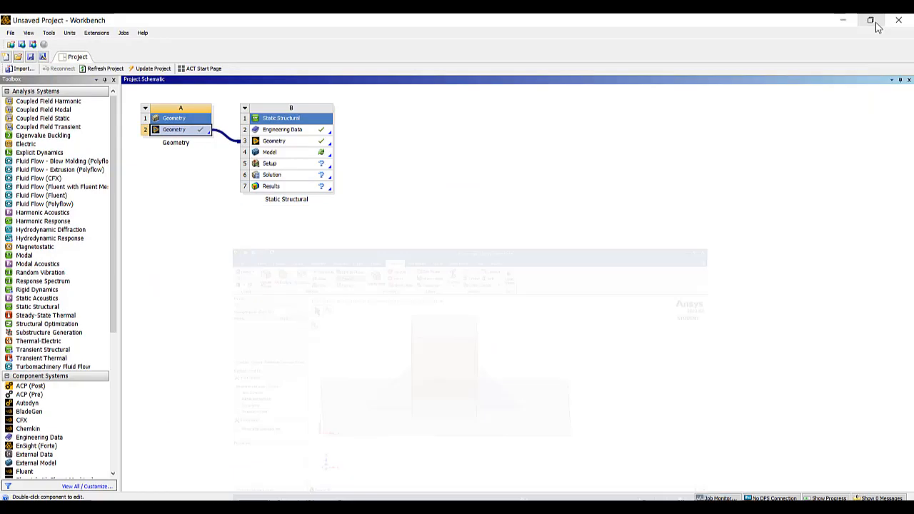
{"action": "right_click", "coordinate": [300, 157]}
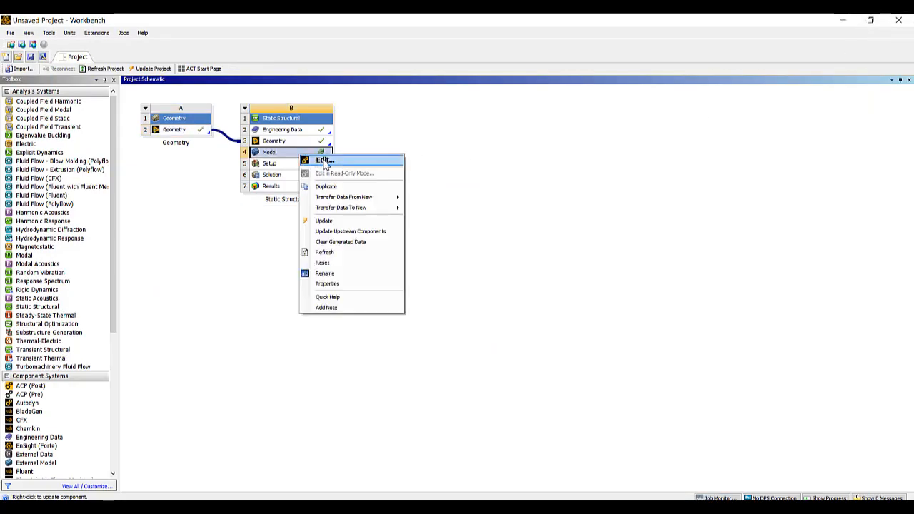
{"action": "left_click", "coordinate": [325, 162]}
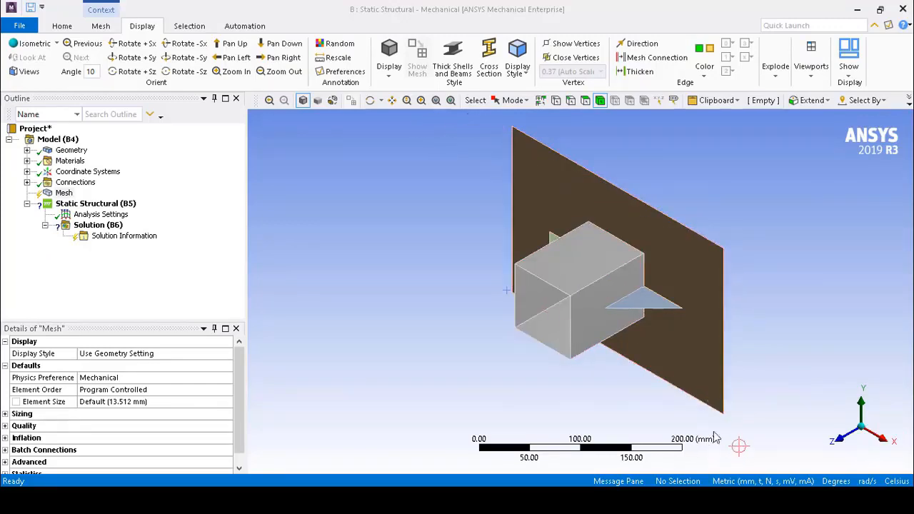
{"action": "left_click", "coordinate": [62, 26]}
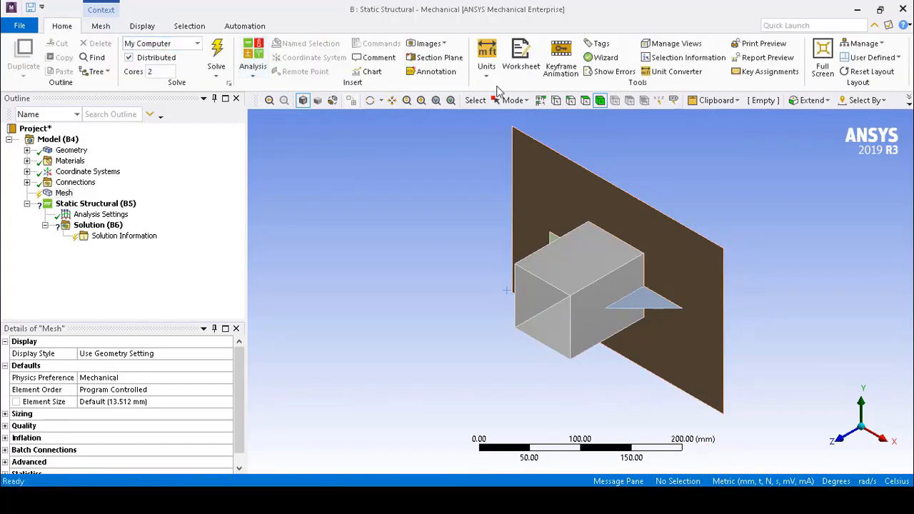
Check which unit system is active for the model
{"action": "left_click", "coordinate": [486, 63]}
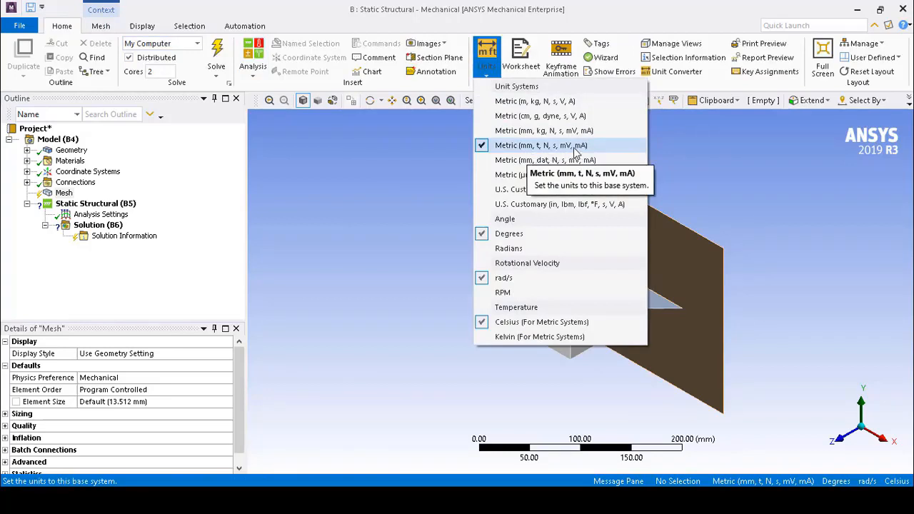
{"action": "left_click", "coordinate": [696, 182]}
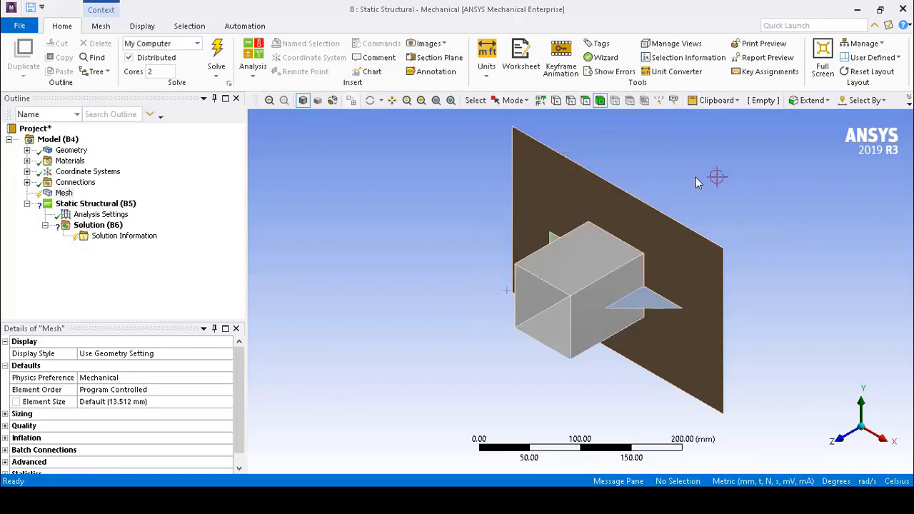
In the Mechanical options for Connections, set Face/Edge and Edge/Edge (2D) auto detection to Yes and accept the options
{"action": "left_click", "coordinate": [20, 26]}
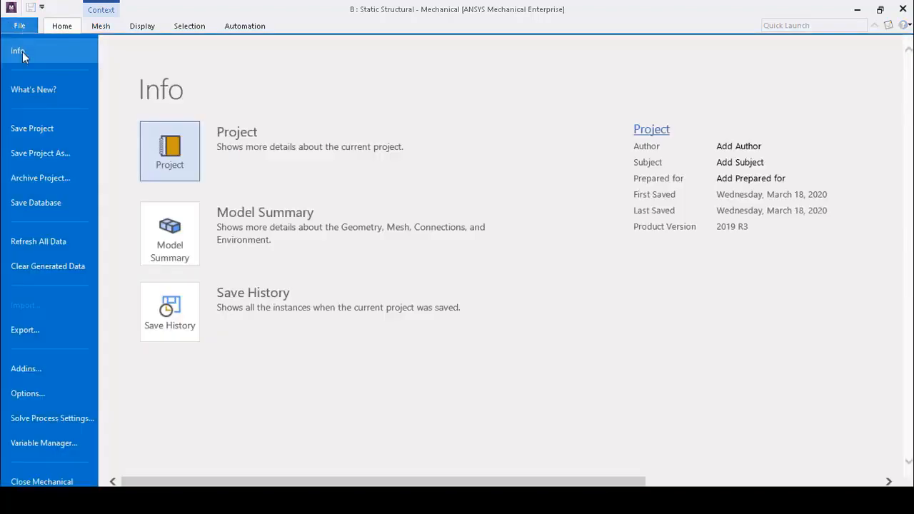
{"action": "left_click", "coordinate": [58, 394]}
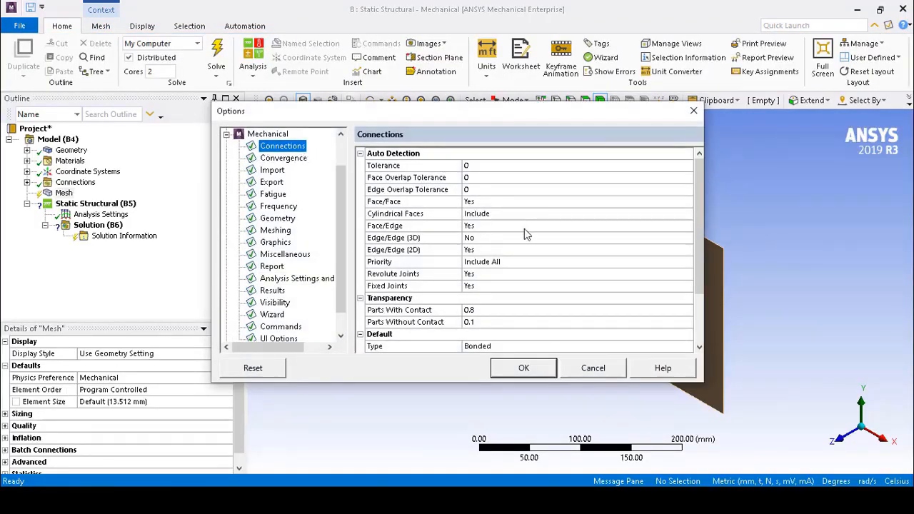
{"action": "left_click", "coordinate": [402, 230]}
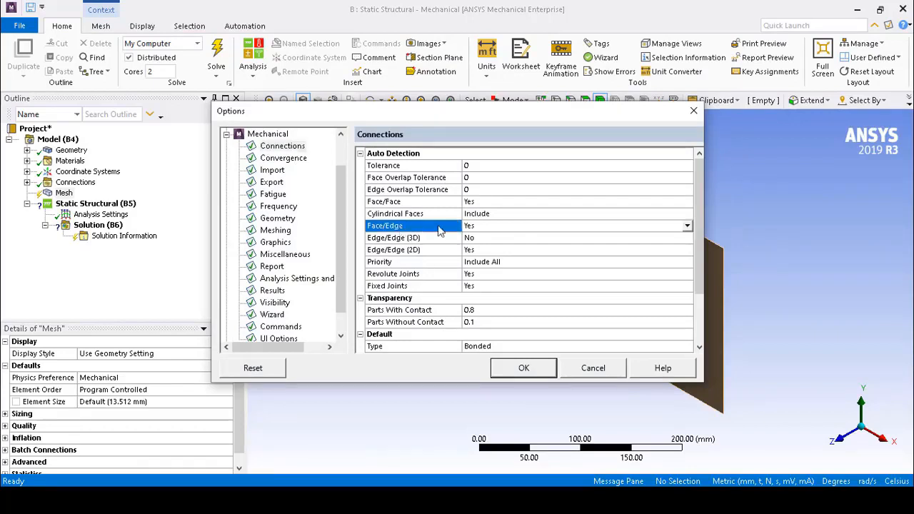
{"action": "left_click", "coordinate": [686, 227]}
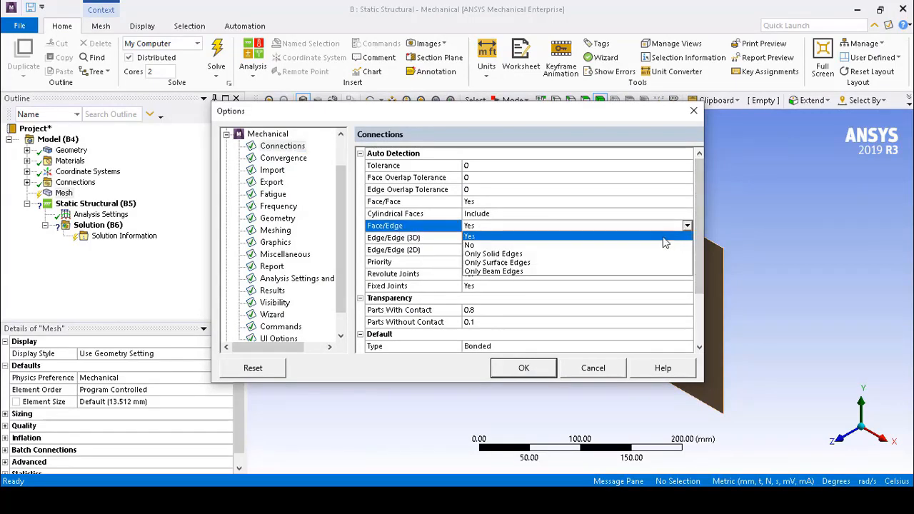
{"action": "left_click", "coordinate": [662, 239]}
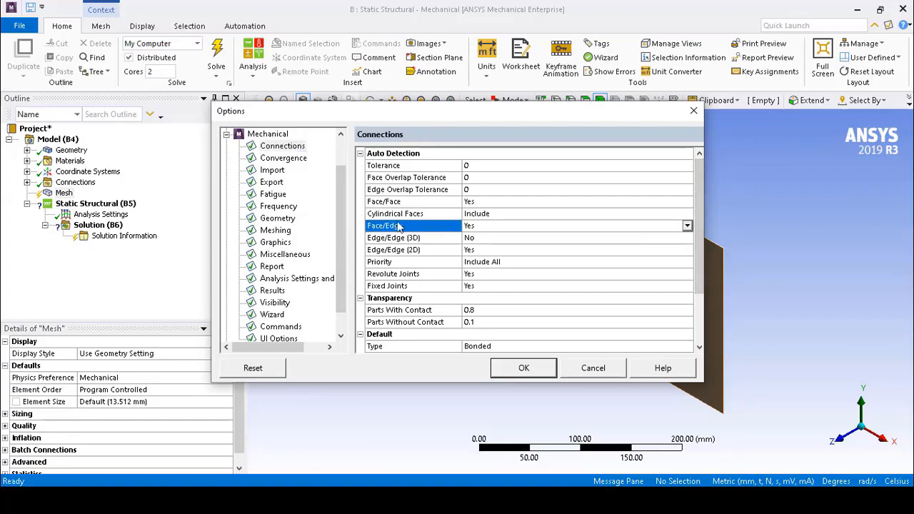
{"action": "left_click", "coordinate": [498, 253]}
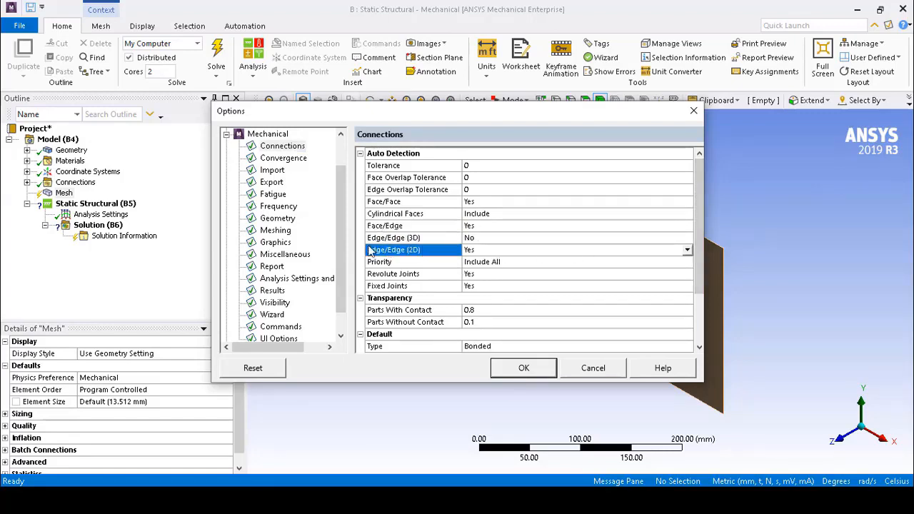
{"action": "left_click", "coordinate": [687, 251]}
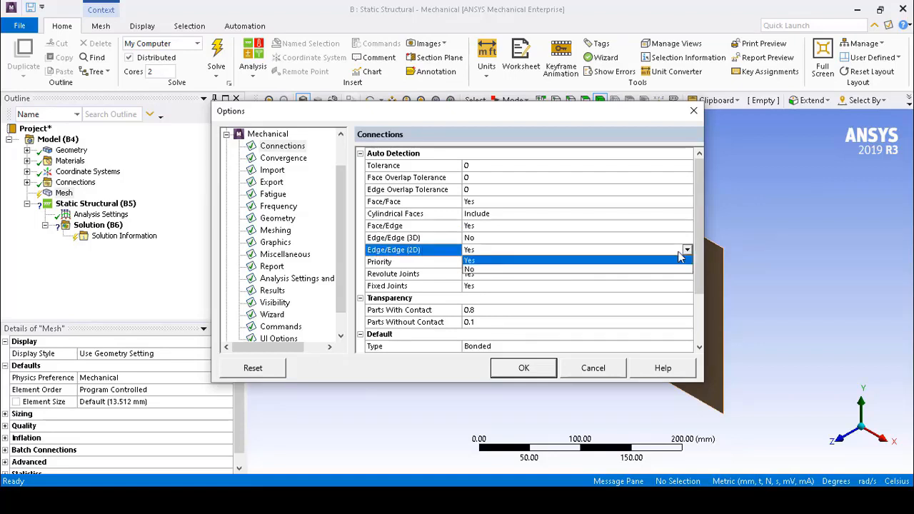
{"action": "left_click", "coordinate": [641, 261]}
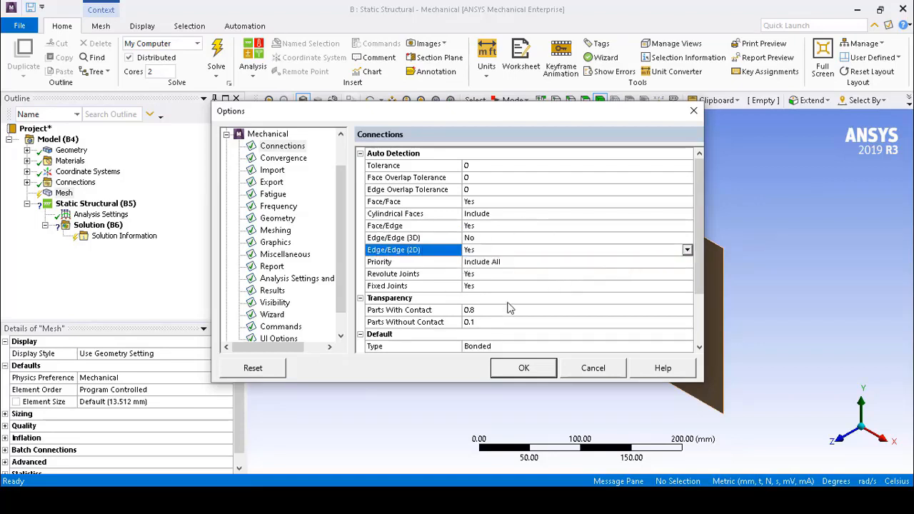
{"action": "left_click", "coordinate": [508, 372]}
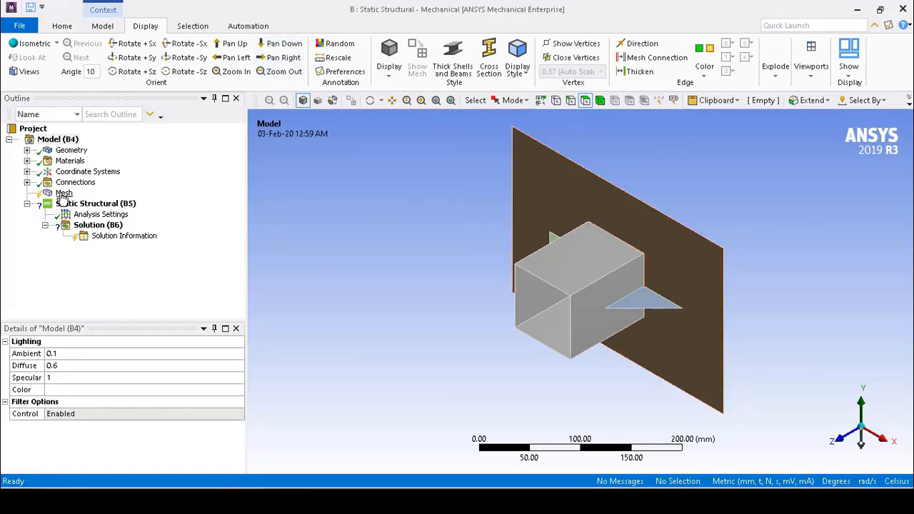
Insert a mesh method and scope it to all four bodies of the plate, tube and ribs
{"action": "right_click", "coordinate": [63, 199]}
{"action": "mouse_move", "coordinate": [91, 205]}
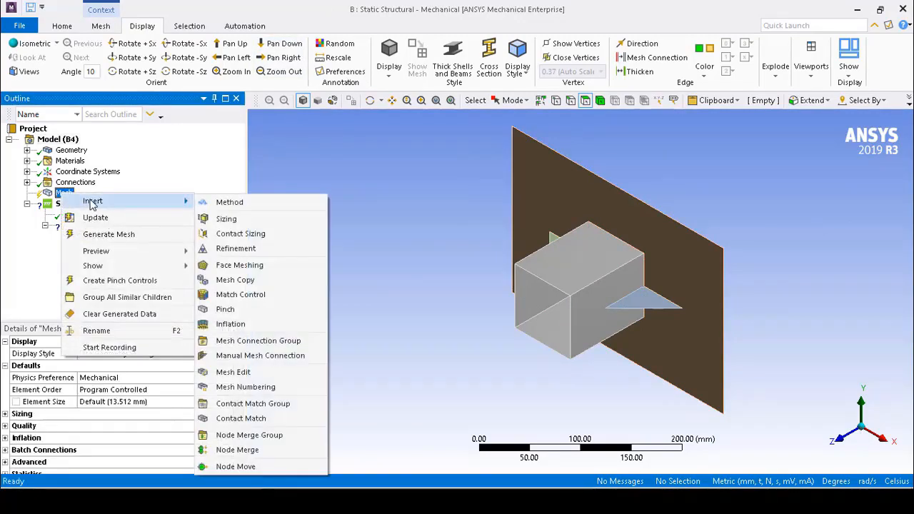
{"action": "left_click", "coordinate": [228, 203]}
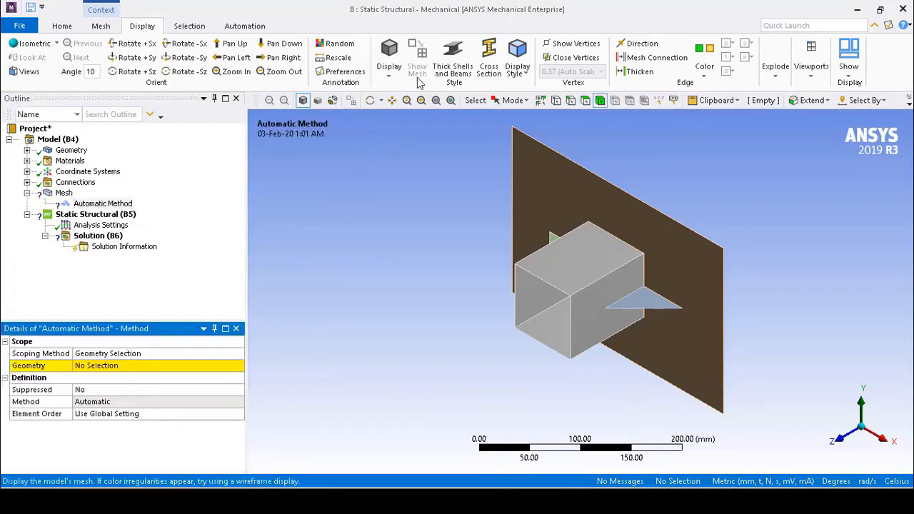
{"action": "left_click", "coordinate": [517, 102]}
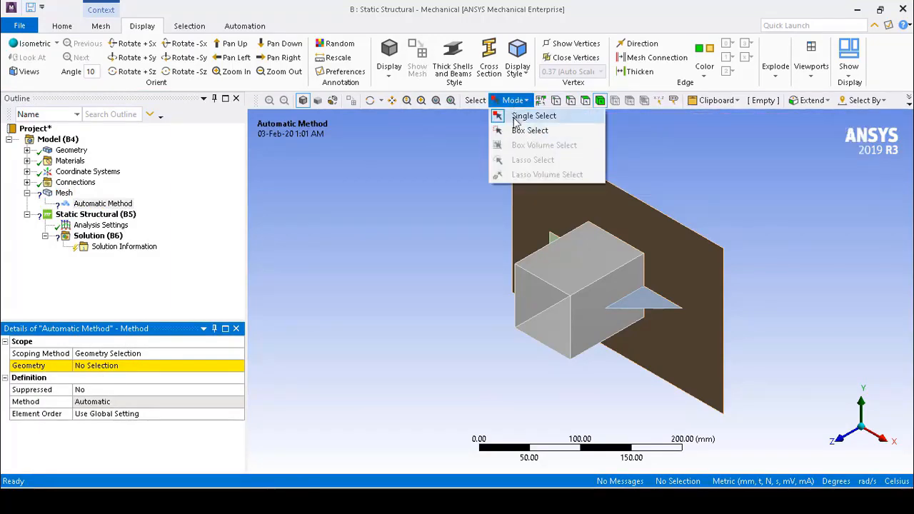
{"action": "left_click", "coordinate": [511, 132]}
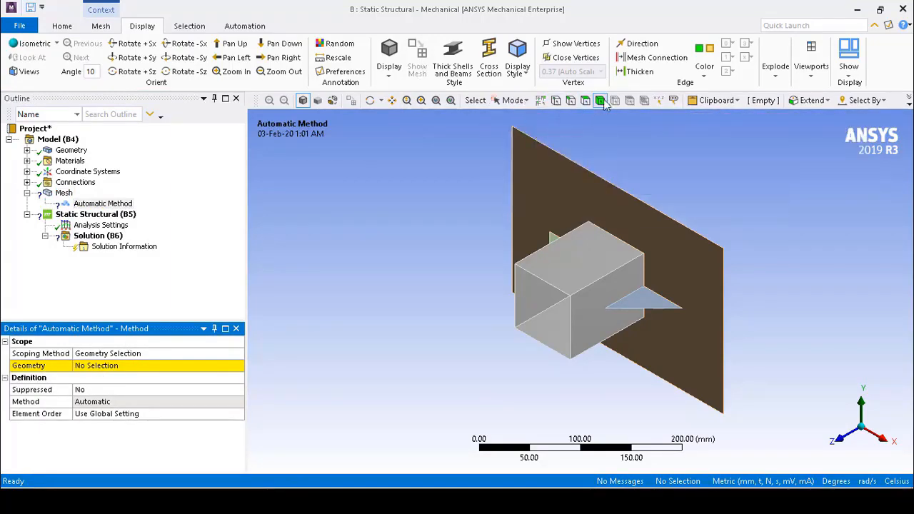
{"action": "left_click_drag", "start_coordinate": [477, 117], "coordinate": [744, 424]}
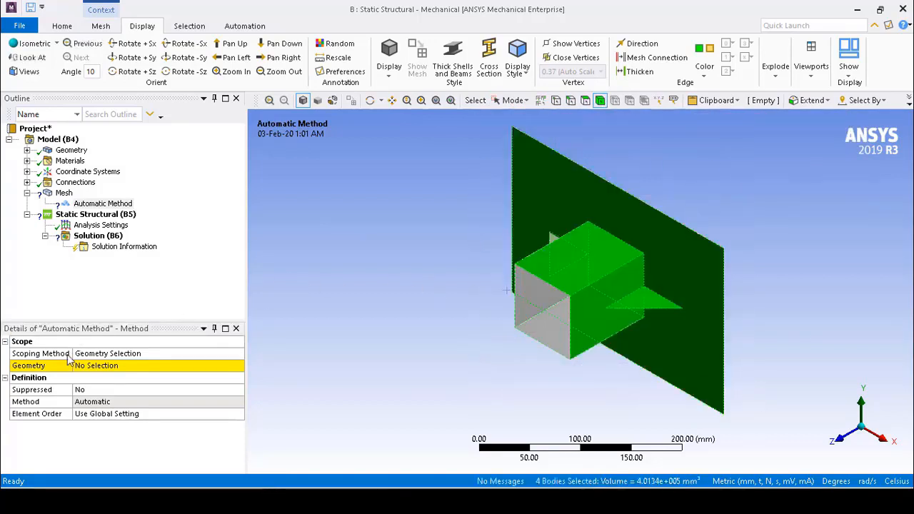
{"action": "left_click", "coordinate": [90, 368]}
{"action": "left_click", "coordinate": [108, 368]}
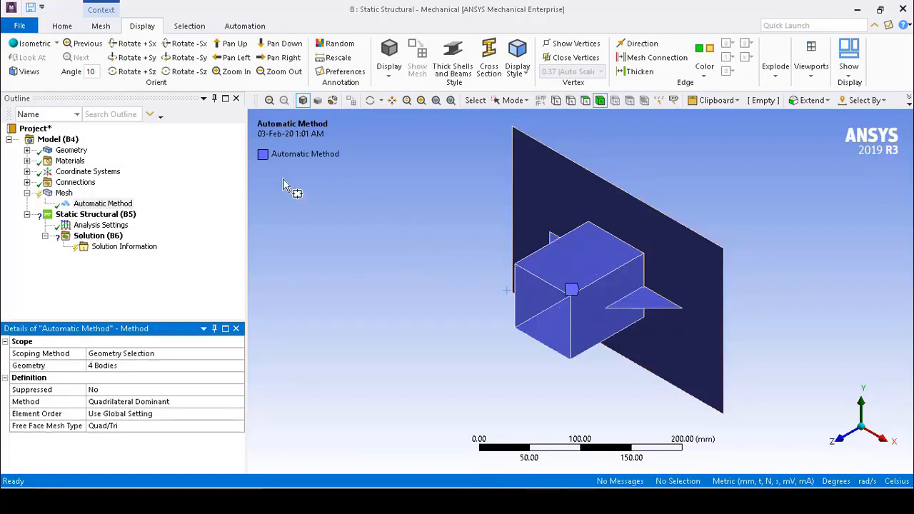
Define the mesh method as Quadrilateral Dominant with the free face mesh type All Quad
{"action": "left_click", "coordinate": [158, 402]}
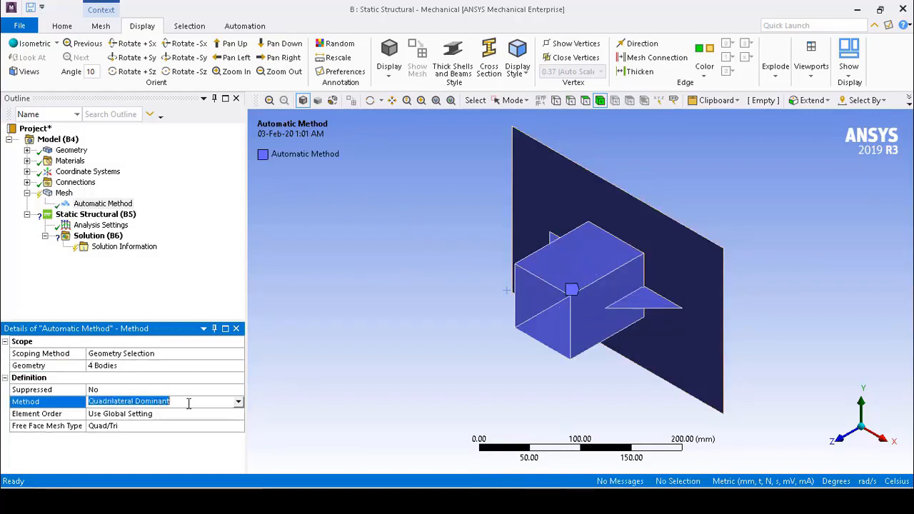
{"action": "left_click", "coordinate": [238, 403]}
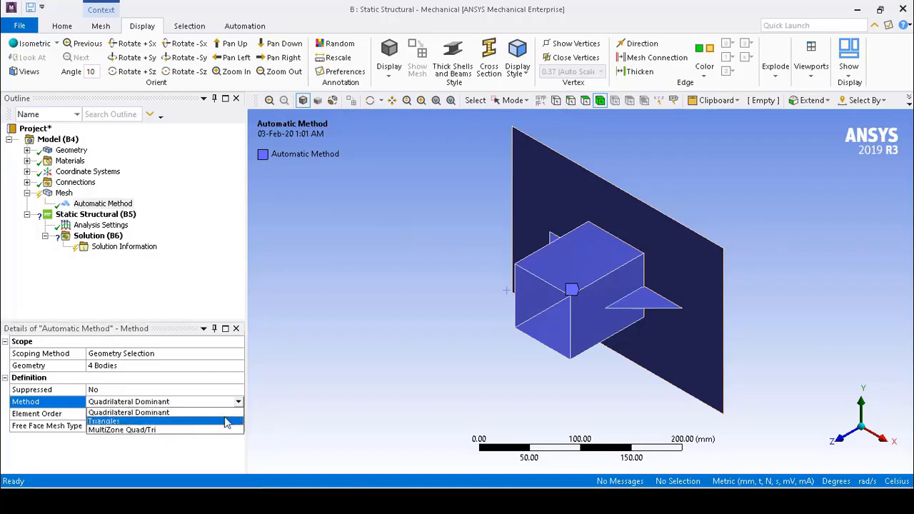
{"action": "left_click", "coordinate": [223, 414]}
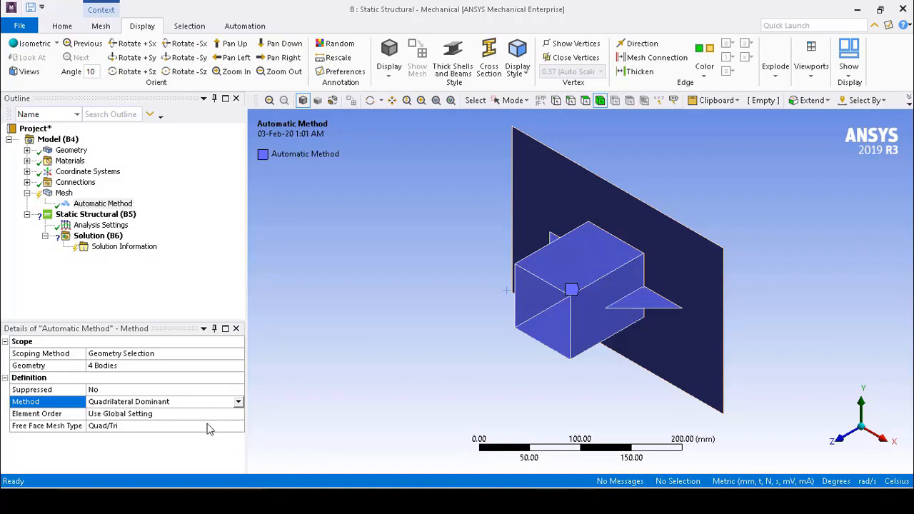
{"action": "left_click", "coordinate": [212, 426]}
{"action": "left_click", "coordinate": [239, 426]}
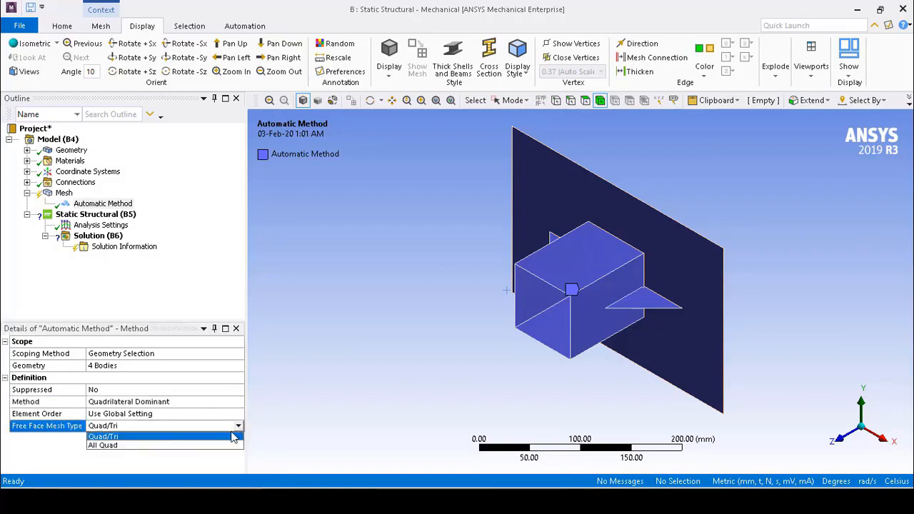
{"action": "left_click", "coordinate": [222, 445]}
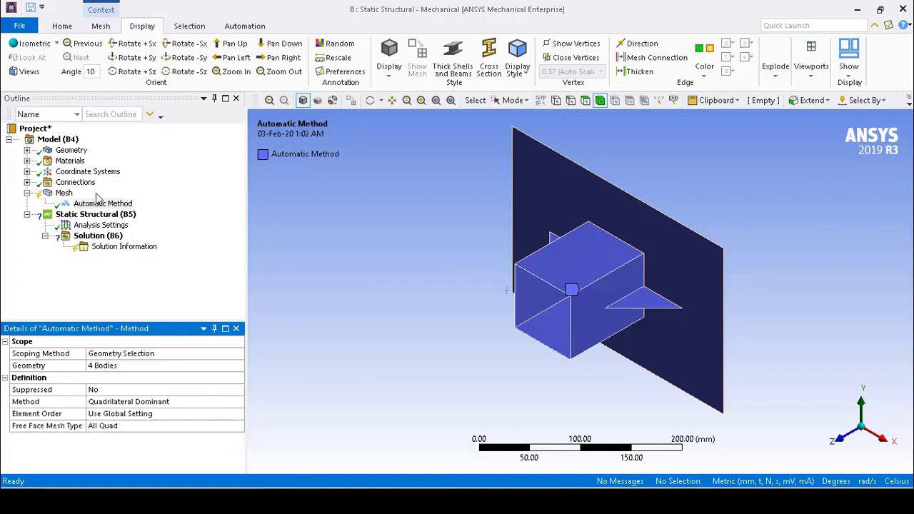
Add a mesh sizing with a 6 mm element size and scope it to all four bodies
{"action": "left_click", "coordinate": [62, 194]}
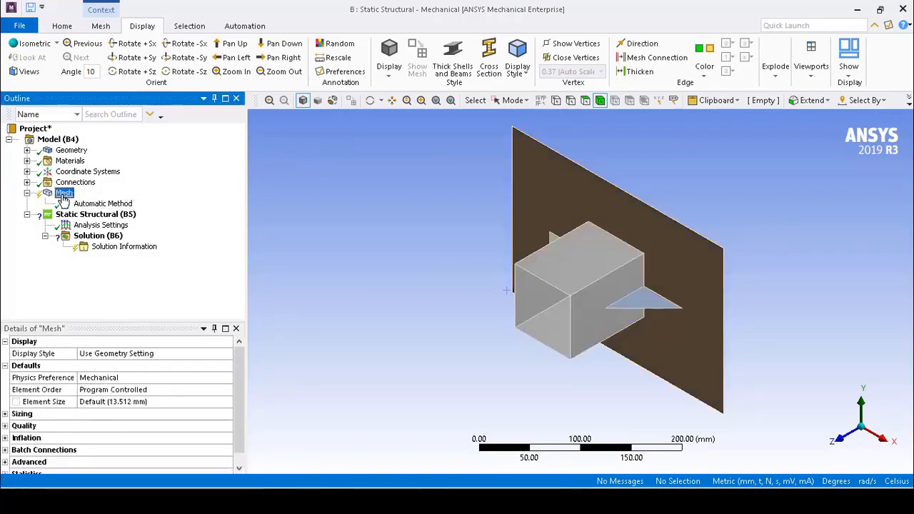
{"action": "right_click", "coordinate": [63, 195]}
{"action": "mouse_move", "coordinate": [93, 203]}
{"action": "left_click", "coordinate": [255, 223]}
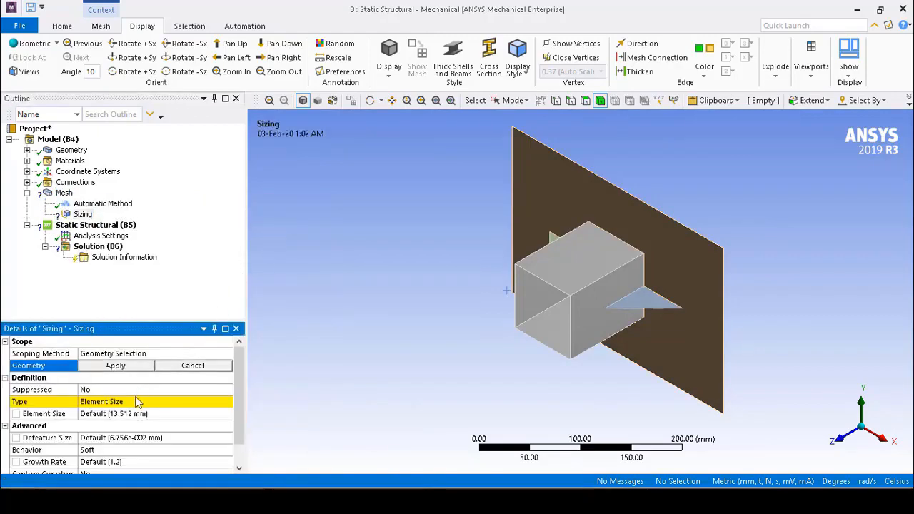
{"action": "left_click", "coordinate": [93, 415]}
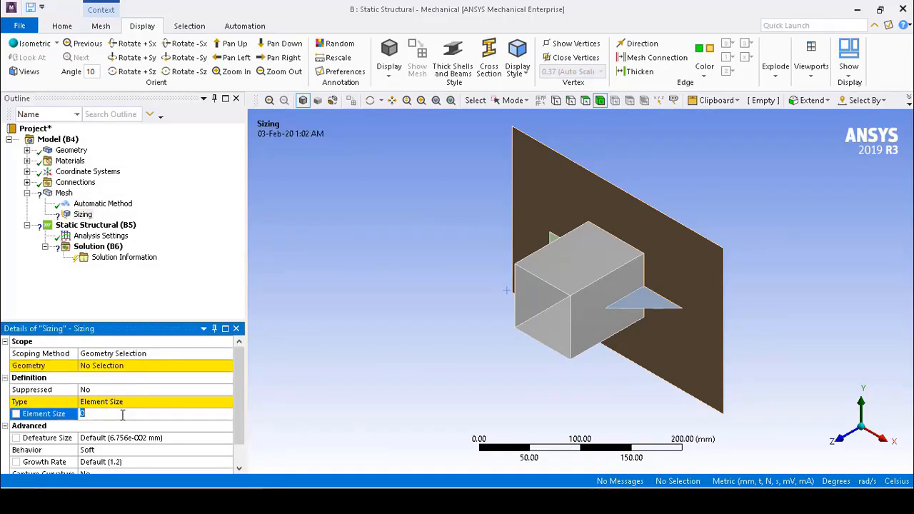
{"action": "type", "text": "6"}
{"action": "left_click", "coordinate": [72, 368]}
{"action": "left_click", "coordinate": [110, 368]}
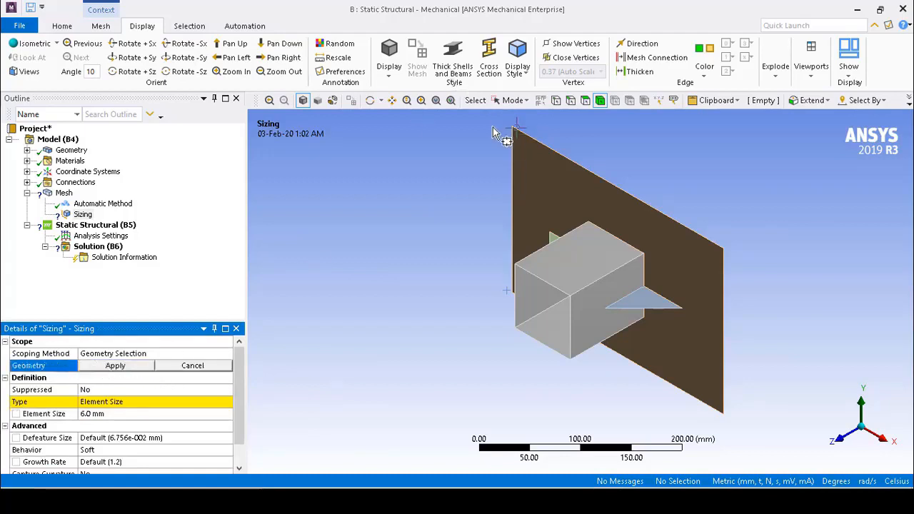
{"action": "left_click_drag", "start_coordinate": [503, 135], "coordinate": [767, 424]}
{"action": "left_click", "coordinate": [123, 366]}
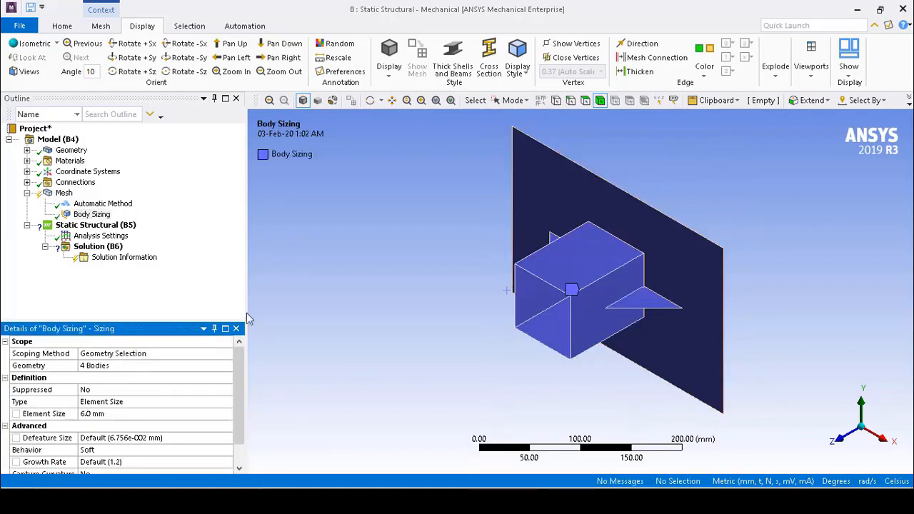
{"action": "scroll", "coordinate": [130, 366], "scroll_direction": "down", "scroll_amount": 2}
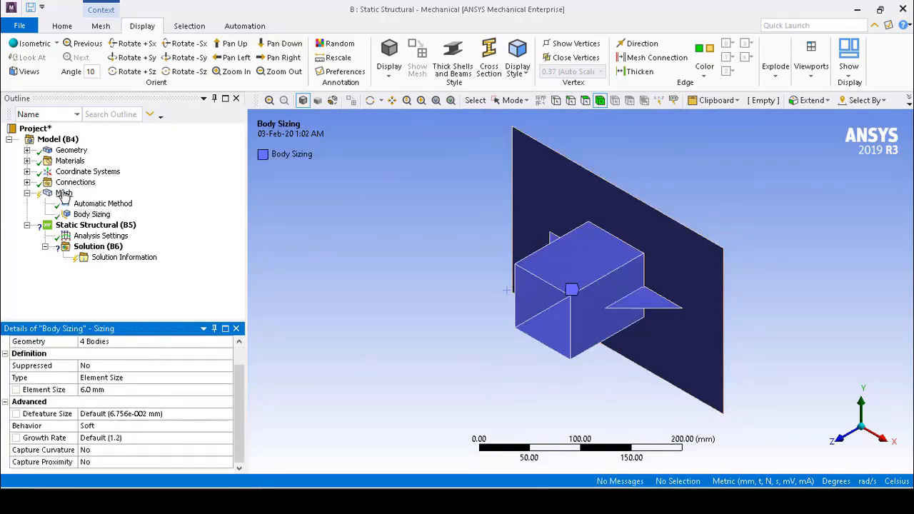
Generate the mesh for the whole shell model
{"action": "left_click", "coordinate": [64, 193]}
{"action": "right_click", "coordinate": [64, 194]}
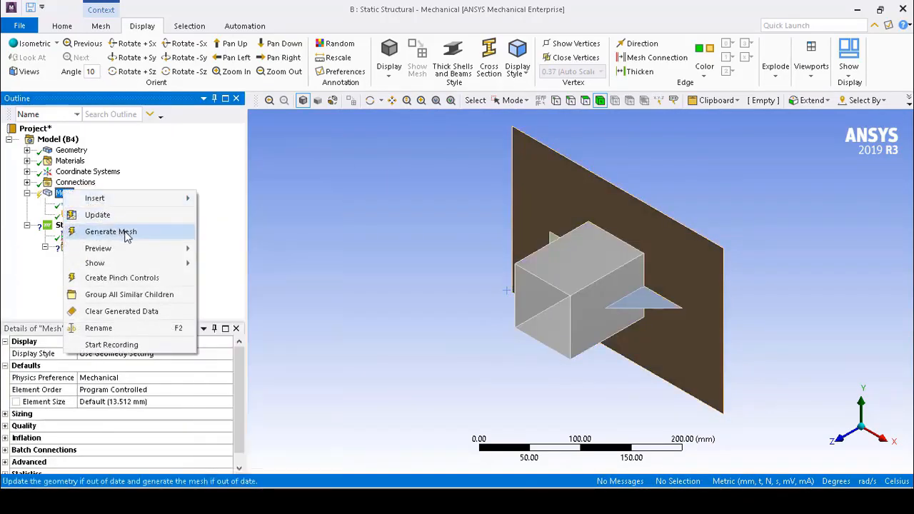
{"action": "left_click", "coordinate": [126, 233]}
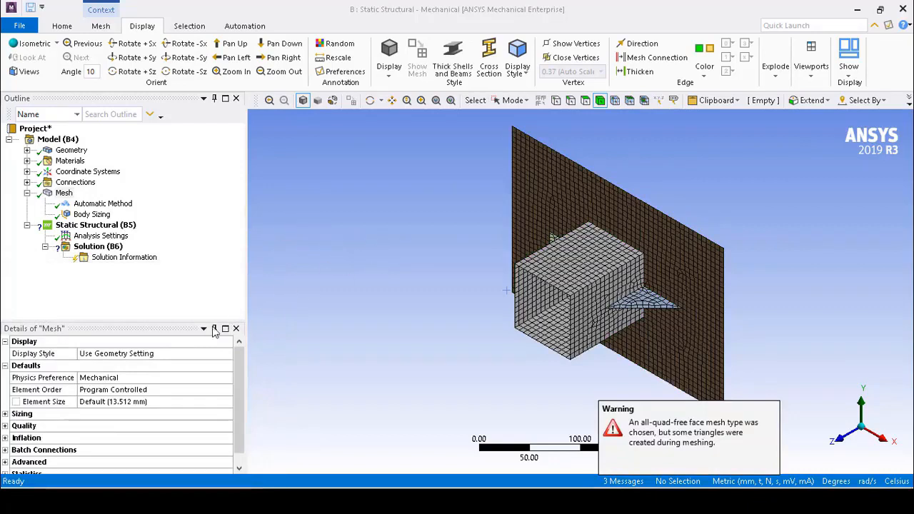
Display the mesh by Jacobian Ratio (MAPDL) and examine element quality around the square tube and triangular ribs
{"action": "left_click", "coordinate": [167, 353]}
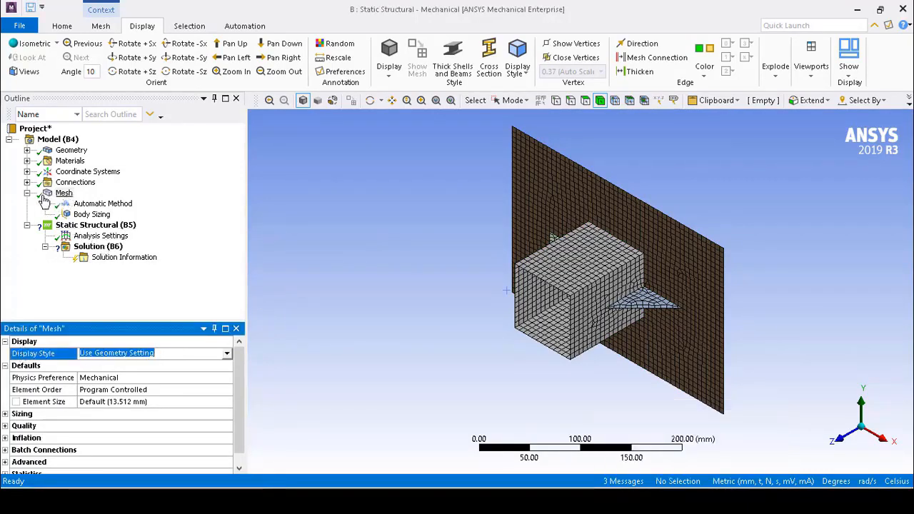
{"action": "left_click", "coordinate": [60, 196]}
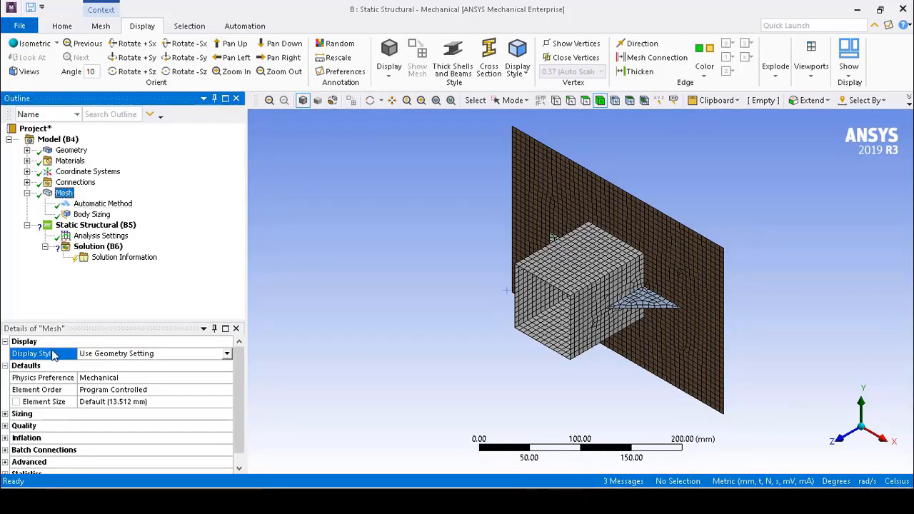
{"action": "left_click", "coordinate": [227, 355]}
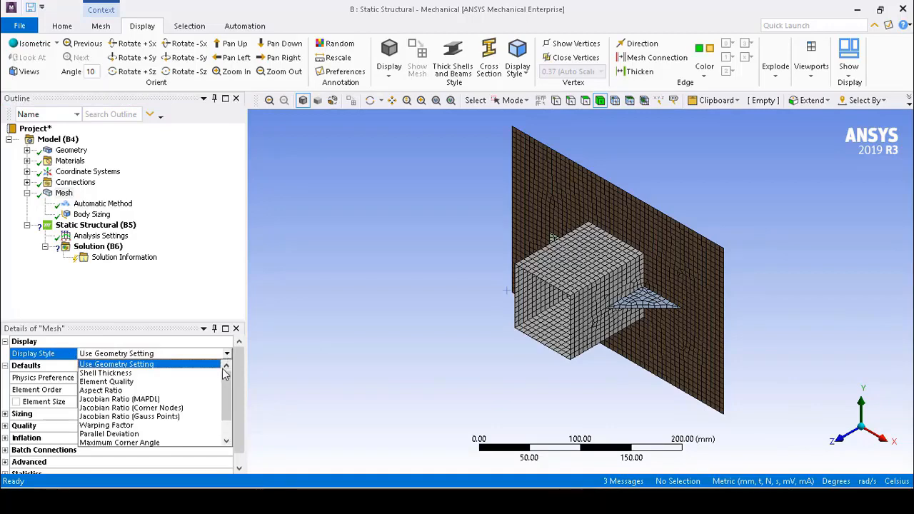
{"action": "left_click", "coordinate": [203, 399]}
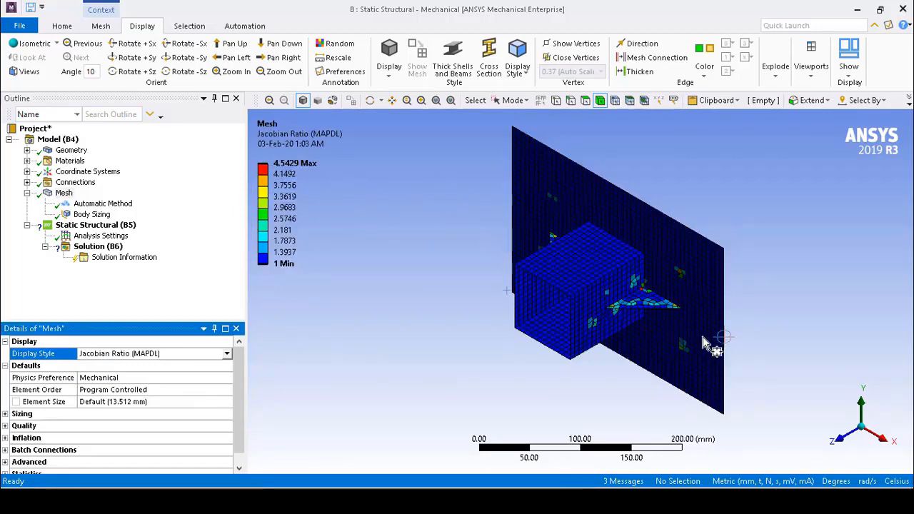
{"action": "middle_click_drag", "start_coordinate": [668, 198], "coordinate": [664, 246]}
{"action": "scroll", "coordinate": [652, 302], "scroll_direction": "up", "scroll_amount": 2}
{"action": "scroll", "coordinate": [651, 301], "scroll_direction": "up", "scroll_amount": 3}
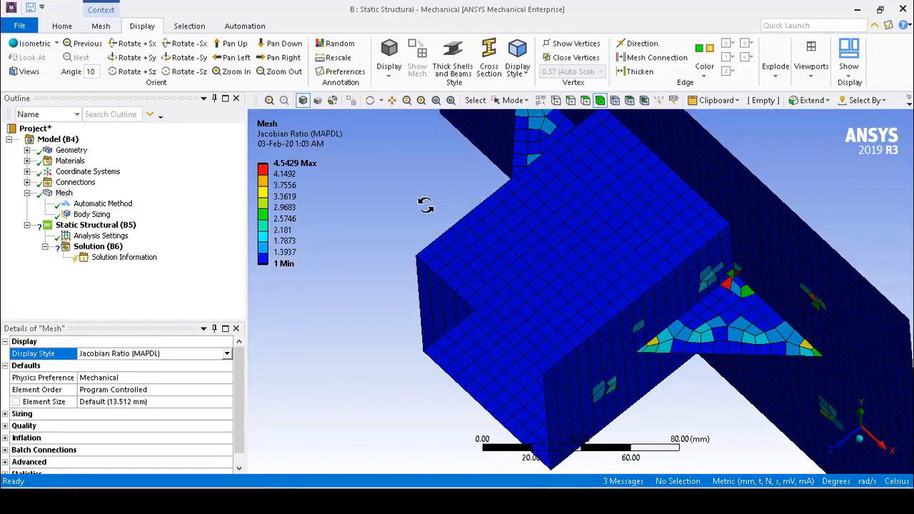
Examine the Jacobian Ratio of the mesh around the tube's open end, both triangular ribs and the plate
{"action": "middle_click_drag", "start_coordinate": [428, 209], "coordinate": [486, 231]}
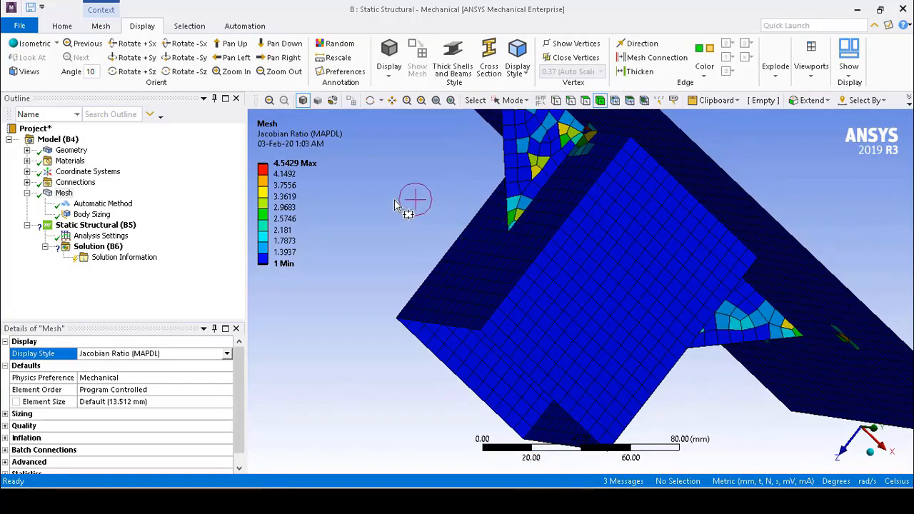
{"action": "scroll", "coordinate": [411, 214], "scroll_direction": "down", "scroll_amount": 2}
{"action": "scroll", "coordinate": [411, 214], "scroll_direction": "down", "scroll_amount": 1}
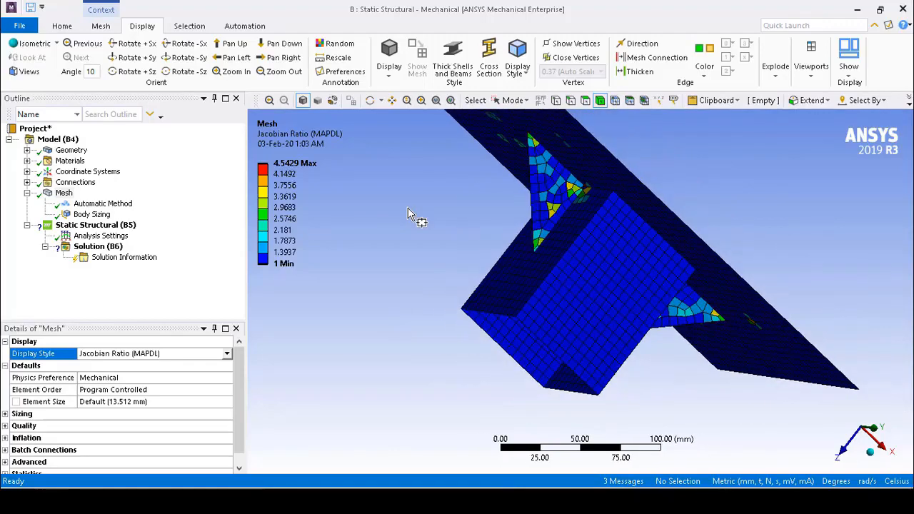
{"action": "middle_click_drag", "start_coordinate": [677, 182], "coordinate": [636, 191]}
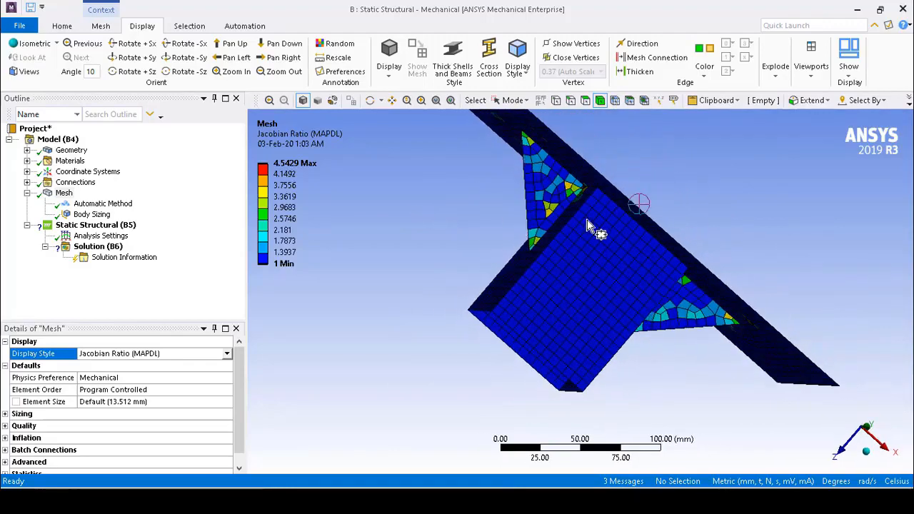
{"action": "middle_click_drag", "start_coordinate": [712, 204], "coordinate": [675, 206]}
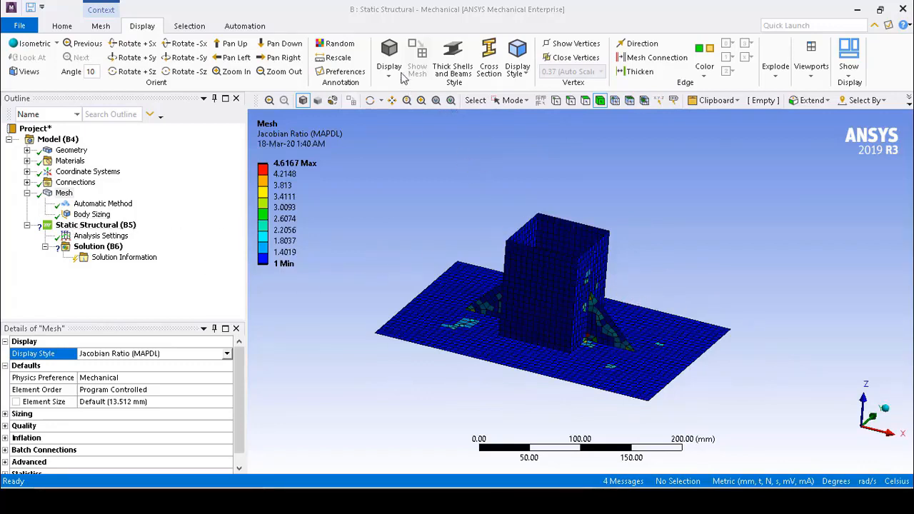
Display the shell thickness on the mesh, inspect the model from several directions, and return to the thin shell display
{"action": "left_click", "coordinate": [518, 101]}
{"action": "left_click", "coordinate": [533, 116]}
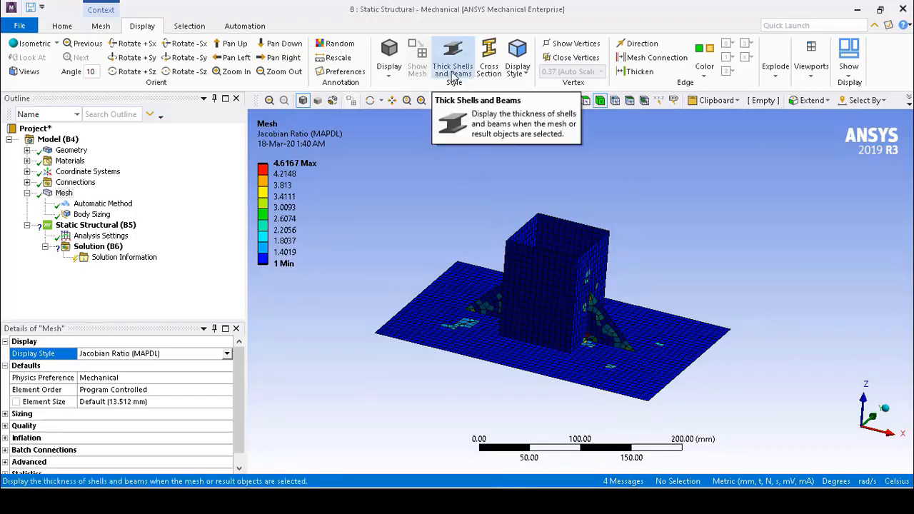
{"action": "left_click", "coordinate": [453, 68]}
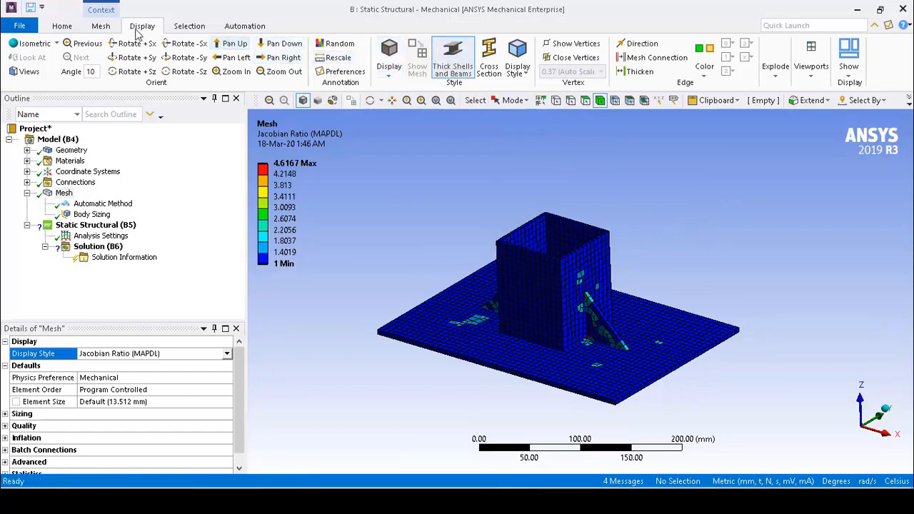
{"action": "middle_click_drag", "start_coordinate": [760, 291], "coordinate": [694, 303]}
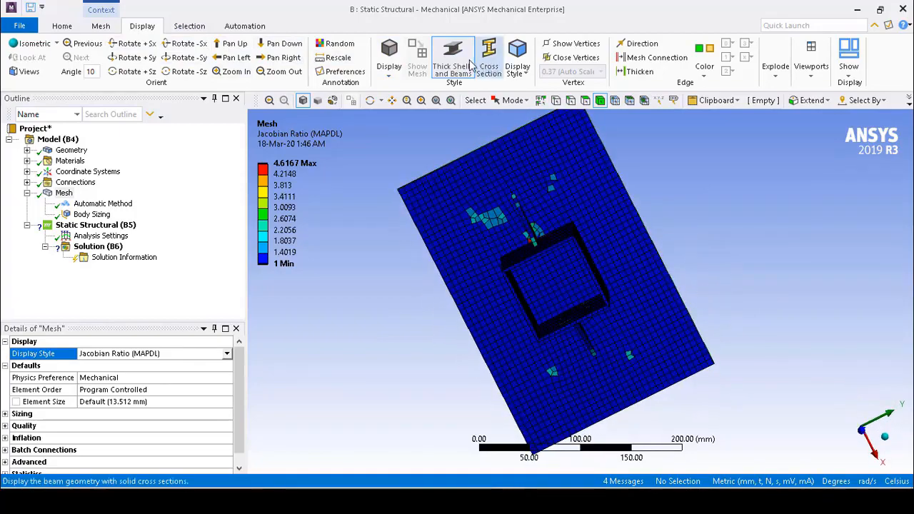
{"action": "middle_click_drag", "start_coordinate": [727, 265], "coordinate": [741, 290]}
{"action": "mouse_move", "coordinate": [657, 286]}
{"action": "middle_mouse_down"}
{"action": "mouse_move", "coordinate": [695, 311]}
{"action": "mouse_move", "coordinate": [690, 283]}
{"action": "mouse_move", "coordinate": [663, 290]}
{"action": "mouse_move", "coordinate": [665, 298]}
{"action": "middle_mouse_up"}
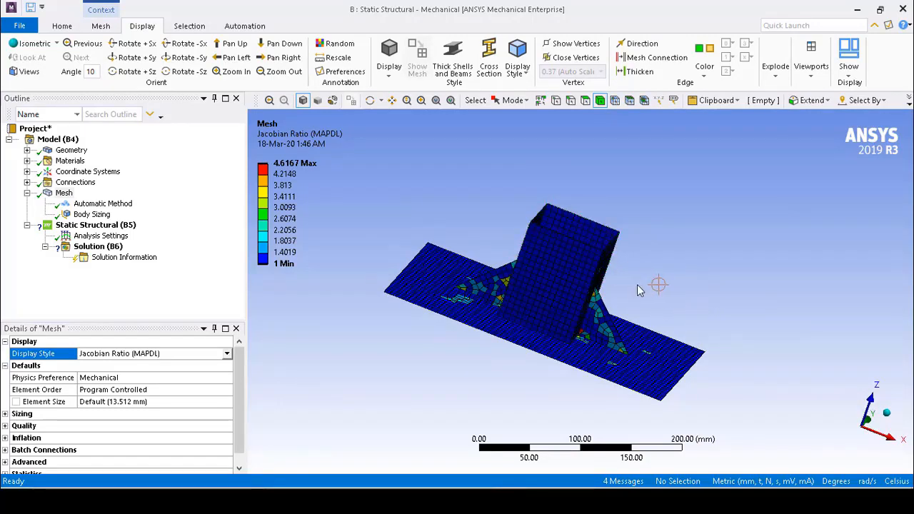
{"action": "middle_click_drag", "start_coordinate": [663, 263], "coordinate": [667, 263]}
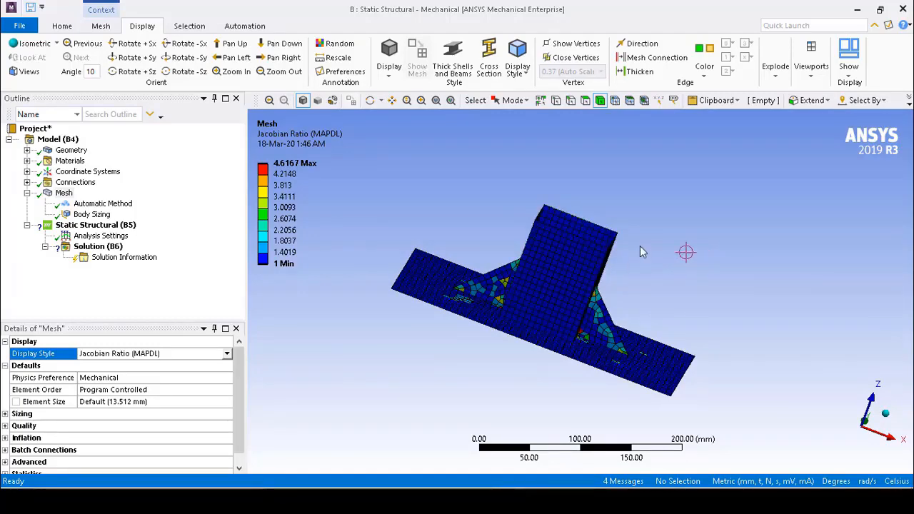
{"action": "middle_click_drag", "start_coordinate": [603, 204], "coordinate": [597, 235]}
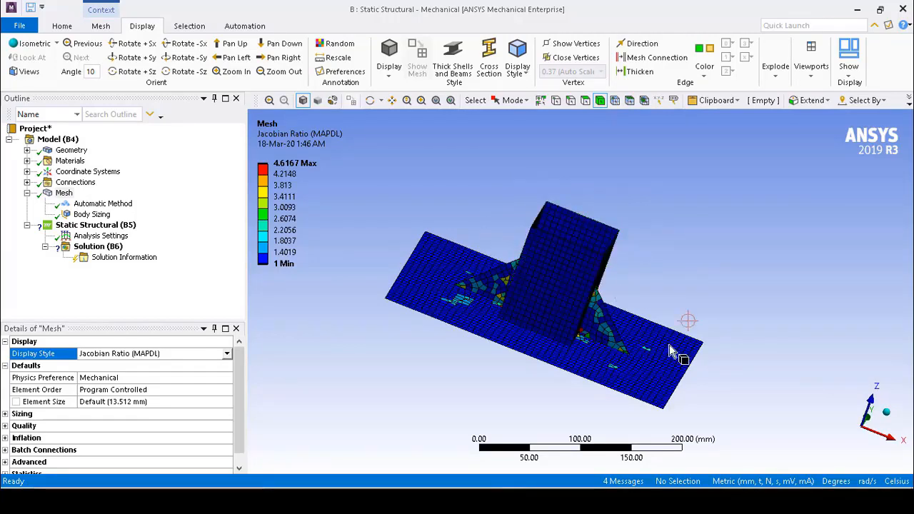
Insert a coordinate system with its origin defined by the four edges at the square tube's open end
{"action": "left_click", "coordinate": [570, 102]}
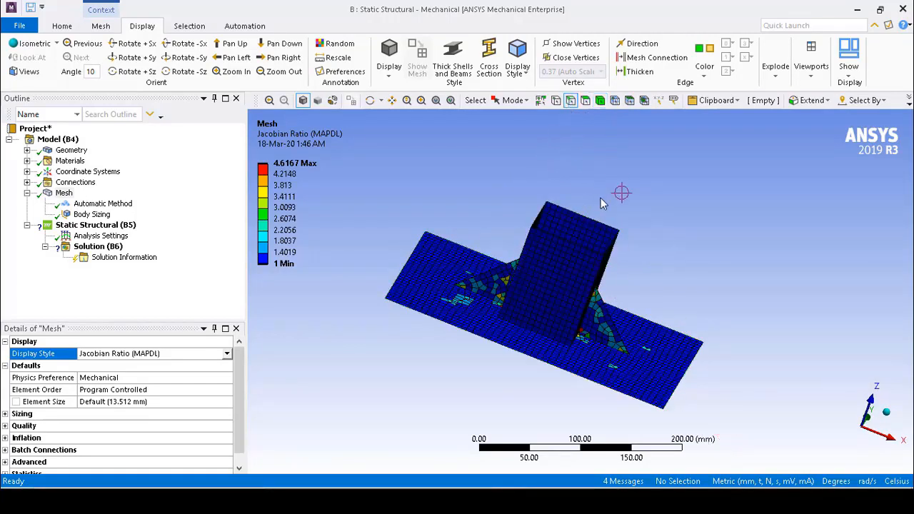
{"action": "left_click", "coordinate": [613, 225]}
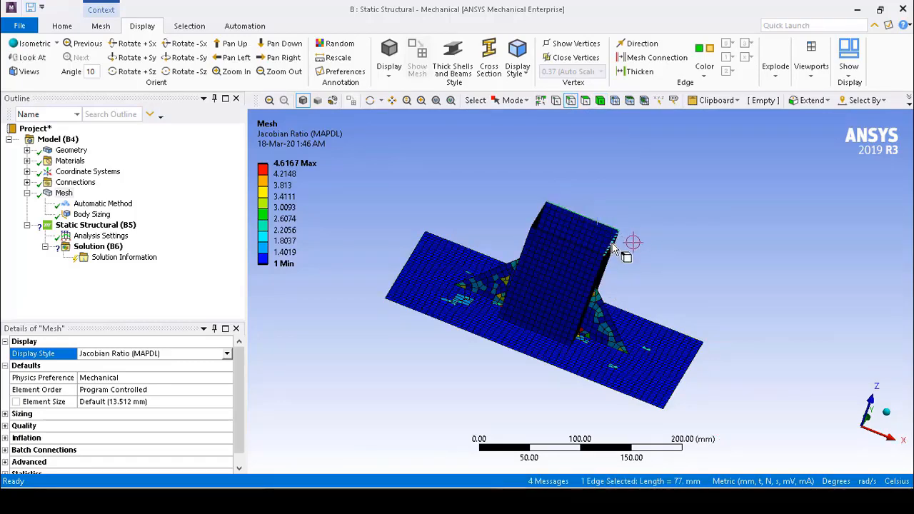
{"action": "left_click", "coordinate": [595, 247], "text": "ctrl"}
{"action": "left_click", "coordinate": [580, 247], "text": "ctrl"}
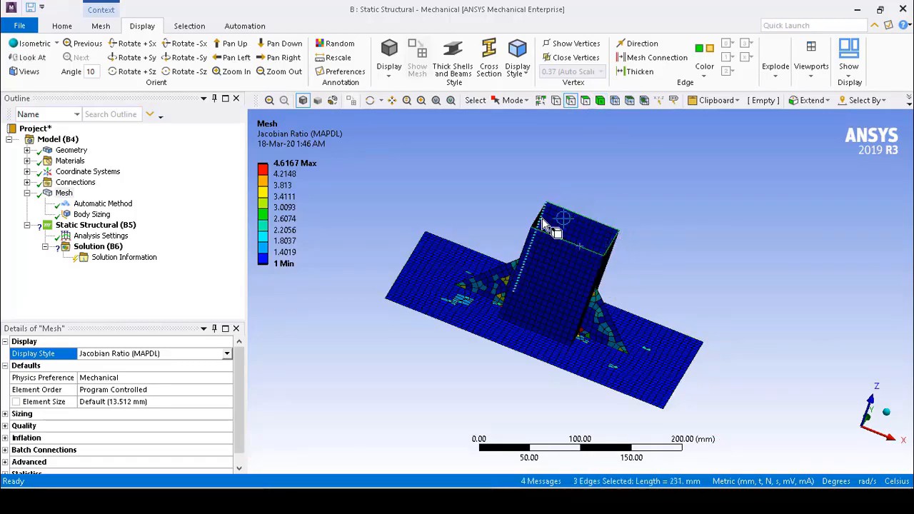
{"action": "left_click", "coordinate": [538, 216], "text": "ctrl"}
{"action": "middle_click_drag", "start_coordinate": [654, 212], "coordinate": [645, 257]}
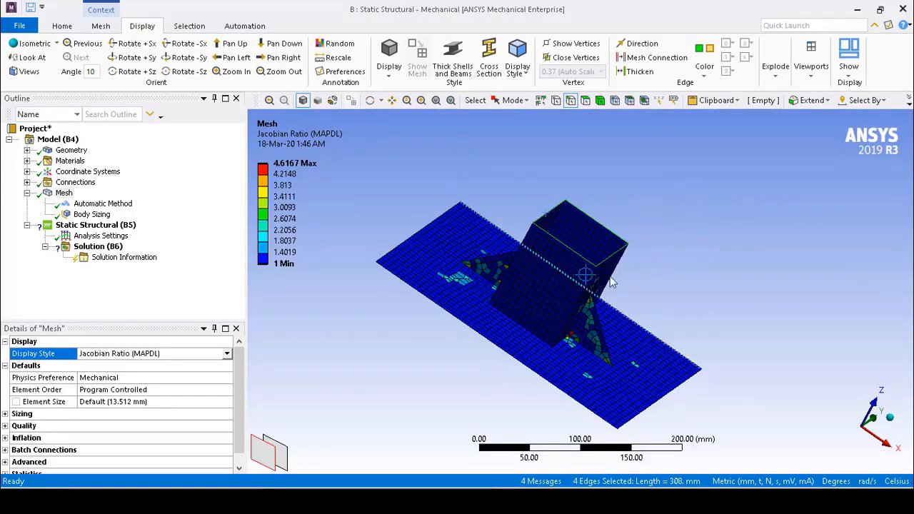
{"action": "middle_click", "coordinate": [577, 246]}
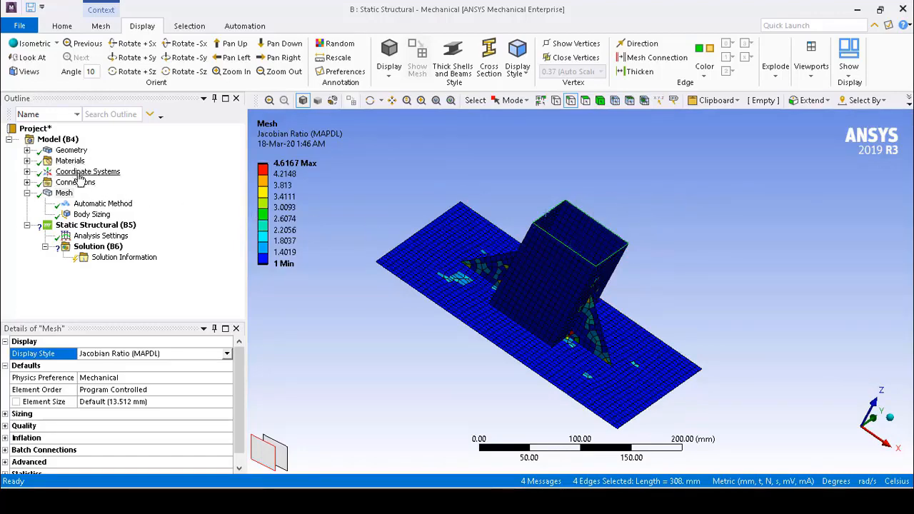
{"action": "right_click", "coordinate": [80, 175]}
{"action": "mouse_move", "coordinate": [112, 183]}
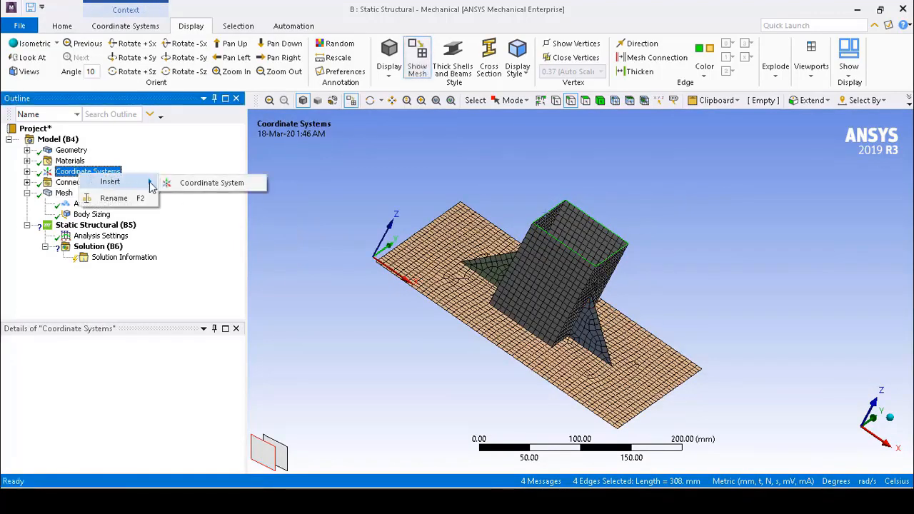
{"action": "left_click", "coordinate": [207, 183]}
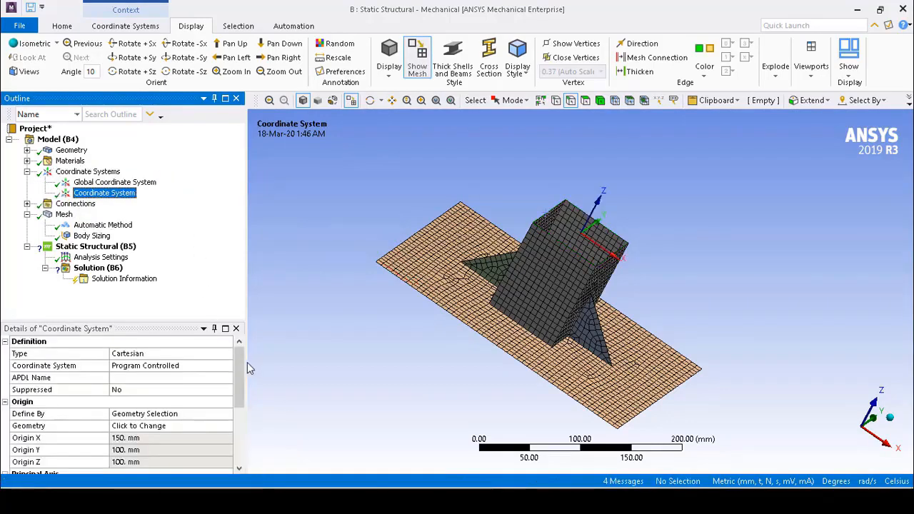
{"action": "left_click_drag", "start_coordinate": [241, 368], "coordinate": [240, 391]}
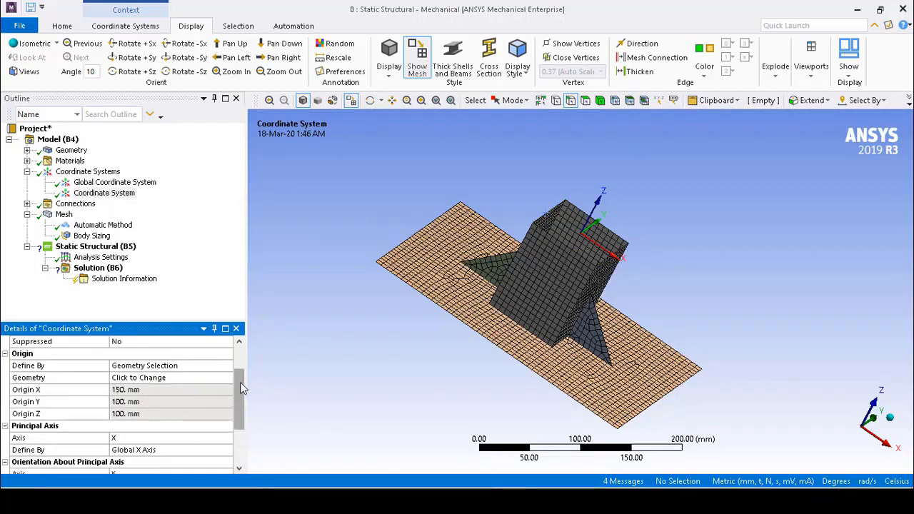
{"action": "scroll", "coordinate": [242, 379], "scroll_direction": "down", "scroll_amount": 1}
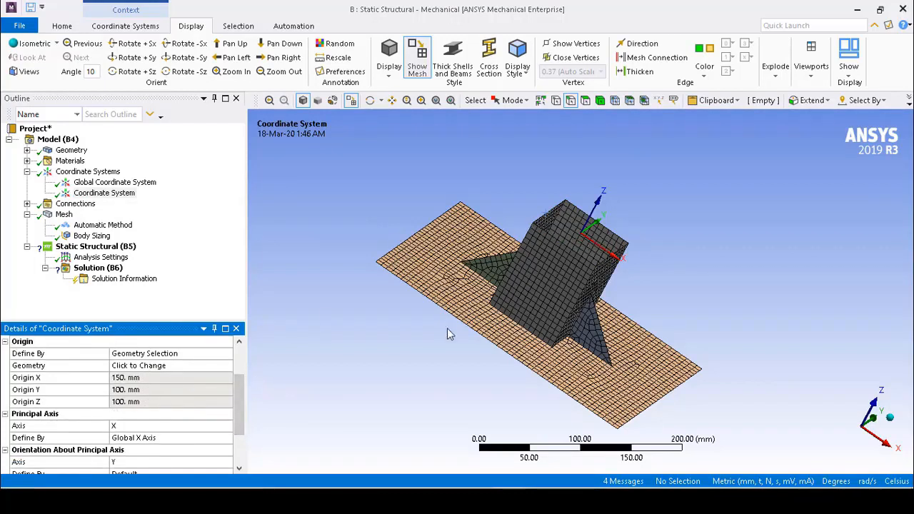
{"action": "left_click_drag", "start_coordinate": [238, 392], "coordinate": [238, 363]}
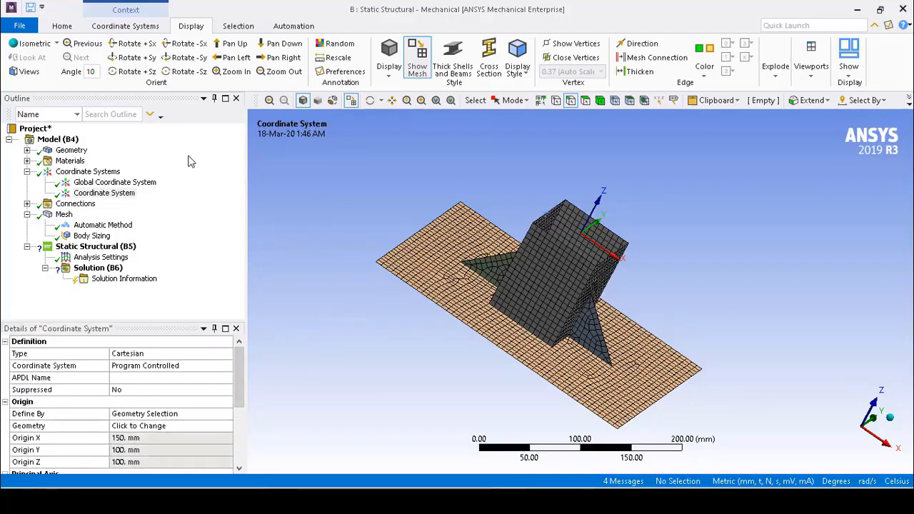
Rename the new coordinate system as Coord1
{"action": "left_click", "coordinate": [108, 198]}
{"action": "right_click", "coordinate": [107, 195]}
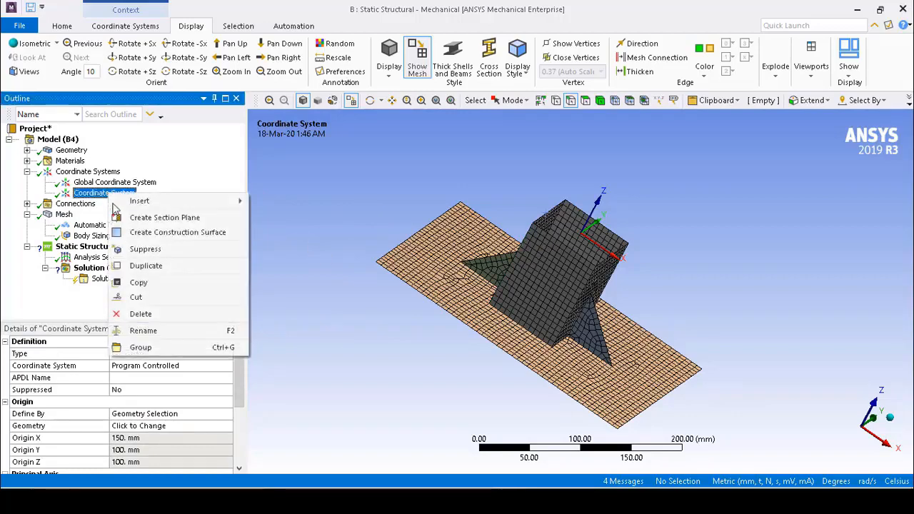
{"action": "left_click", "coordinate": [166, 332]}
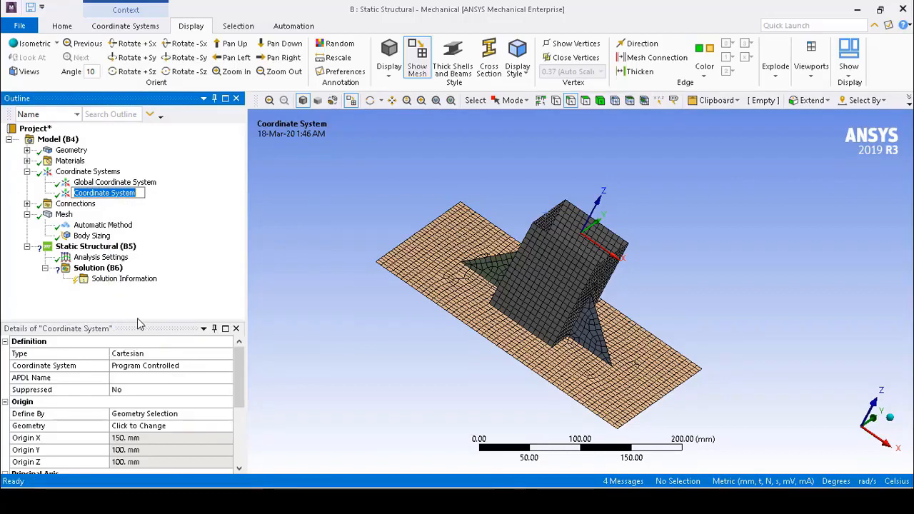
{"action": "type", "text": "Coord"}
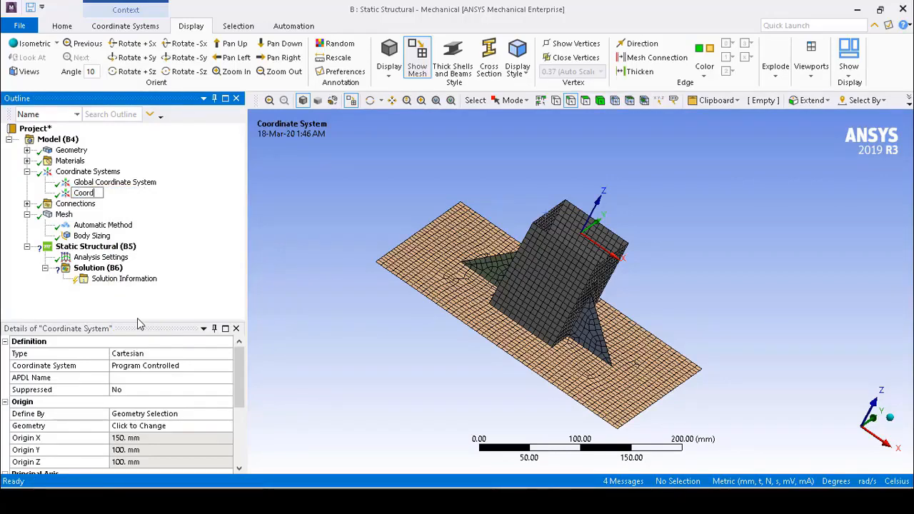
{"action": "type", "text": "1"}
{"action": "key", "text": "Return"}
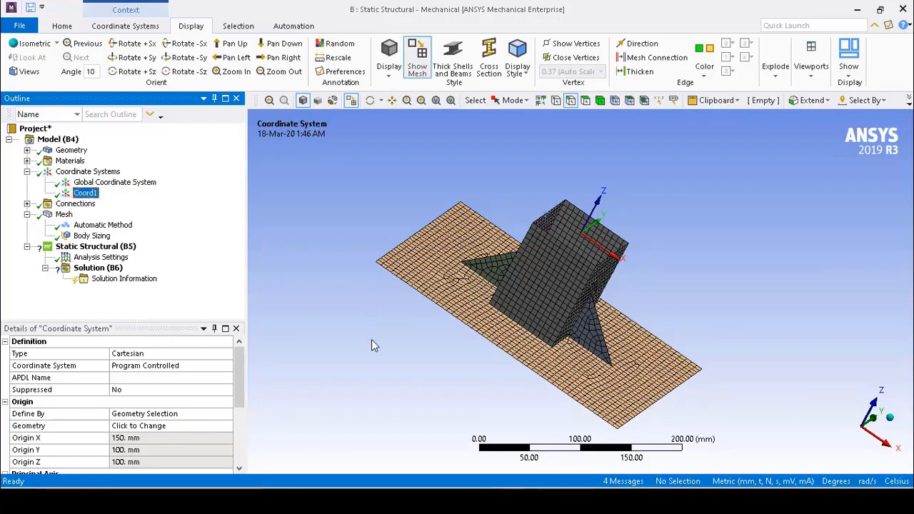
Insert a remote force in the static structural analysis, scoped to the four edges at the tube's open end
{"action": "middle_click_drag", "start_coordinate": [380, 344], "coordinate": [443, 276]}
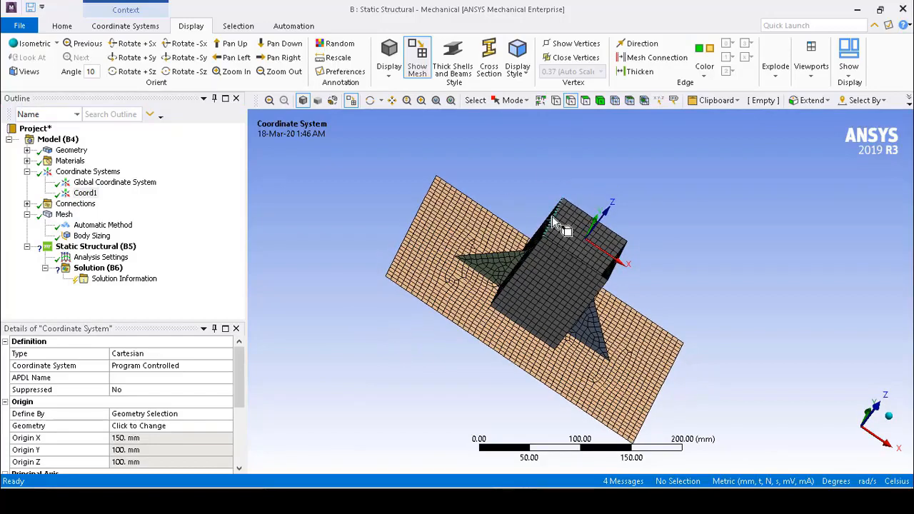
{"action": "left_click", "coordinate": [580, 218]}
{"action": "left_click", "coordinate": [582, 213], "text": "ctrl"}
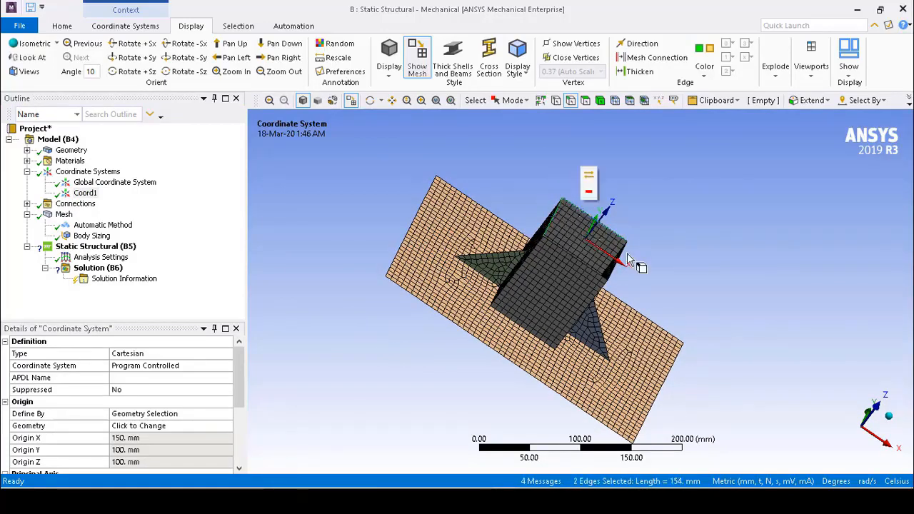
{"action": "left_click", "coordinate": [623, 250], "text": "ctrl"}
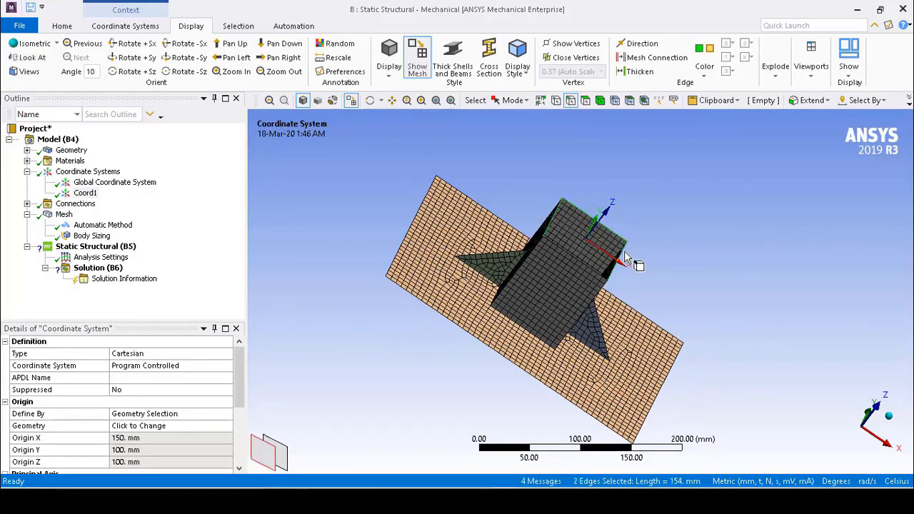
{"action": "left_click", "coordinate": [587, 275], "text": "ctrl"}
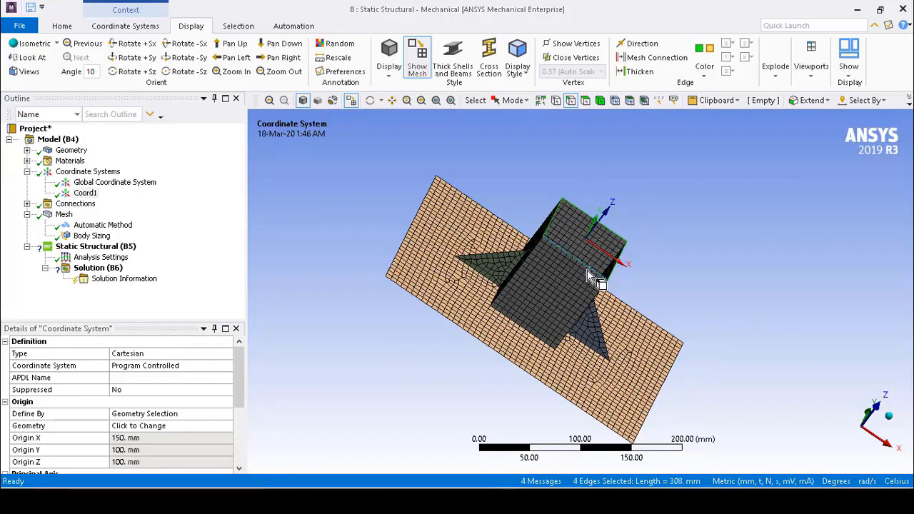
{"action": "left_click", "coordinate": [86, 247]}
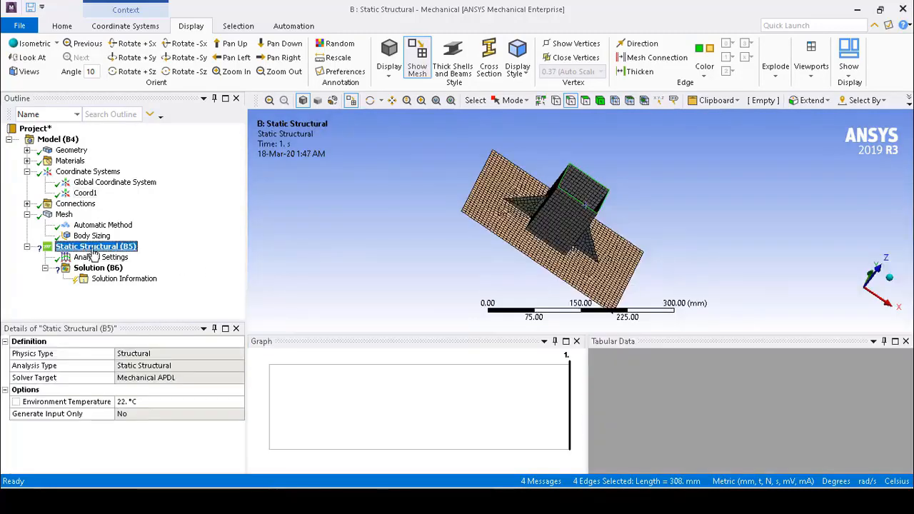
{"action": "right_click", "coordinate": [93, 250]}
{"action": "mouse_move", "coordinate": [145, 264]}
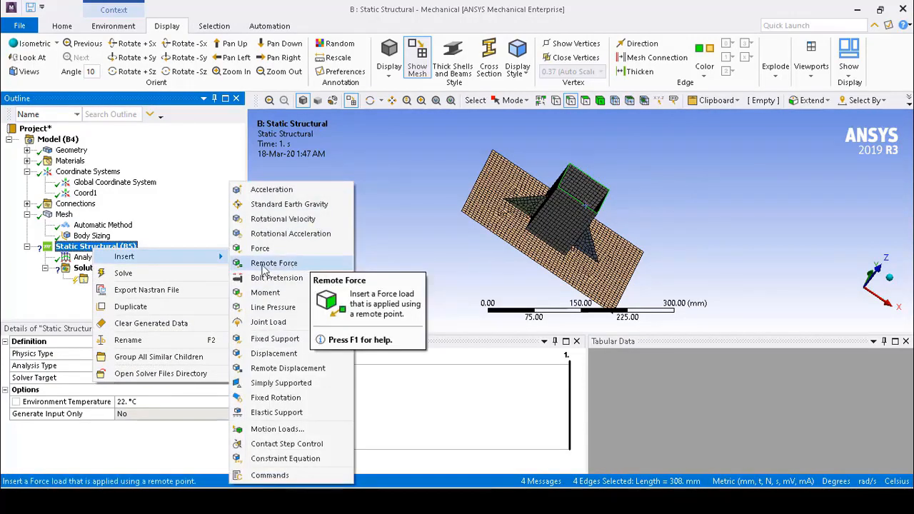
{"action": "left_click", "coordinate": [297, 266]}
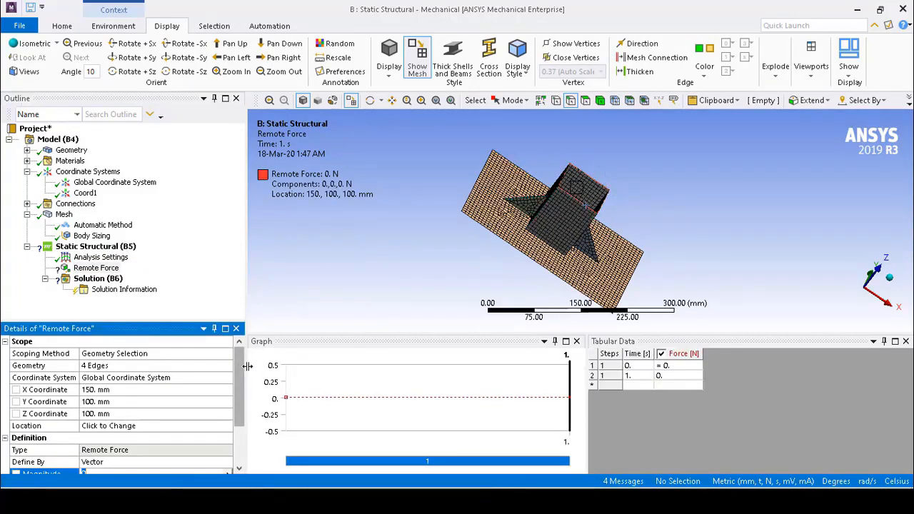
Set the remote force's coordinate system to Coord1
{"action": "left_click", "coordinate": [155, 379]}
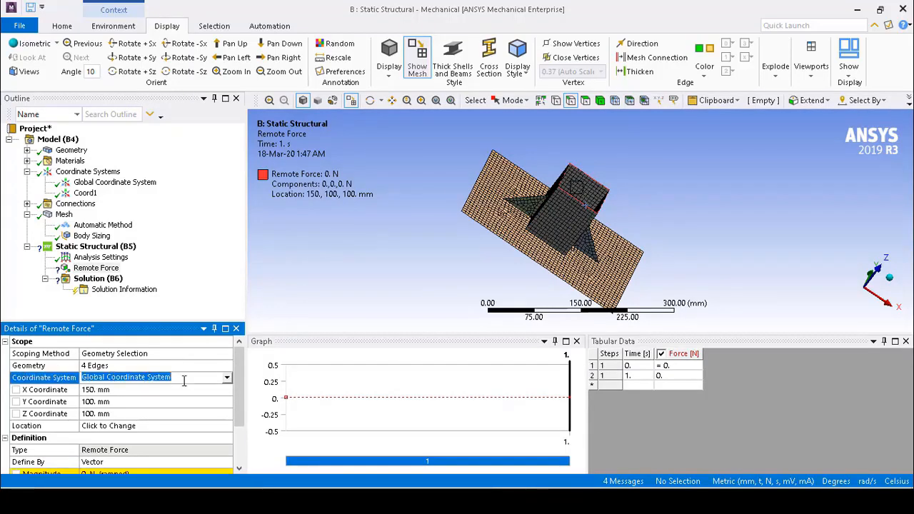
{"action": "left_click", "coordinate": [227, 379]}
{"action": "left_click", "coordinate": [182, 400]}
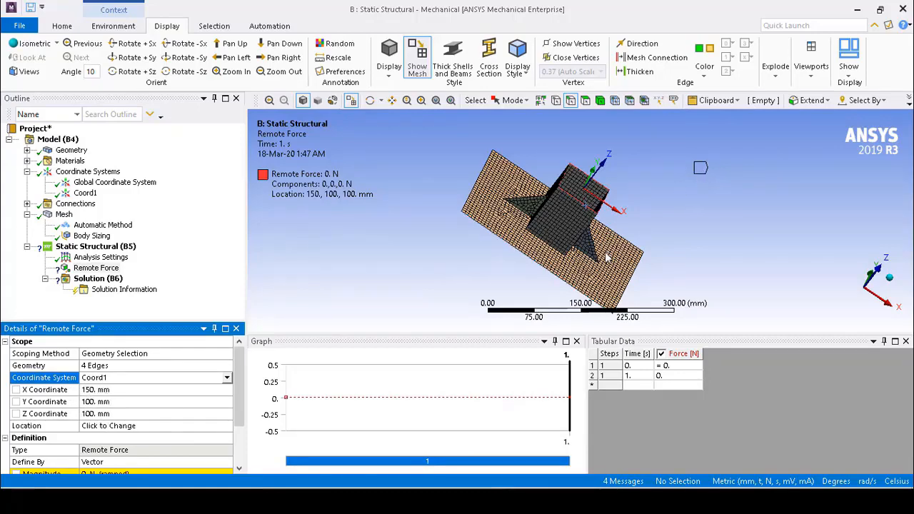
Set the remote force's X, Y and Z coordinates to 0 mm, placing it at the Coord1 origin
{"action": "left_click", "coordinate": [128, 393]}
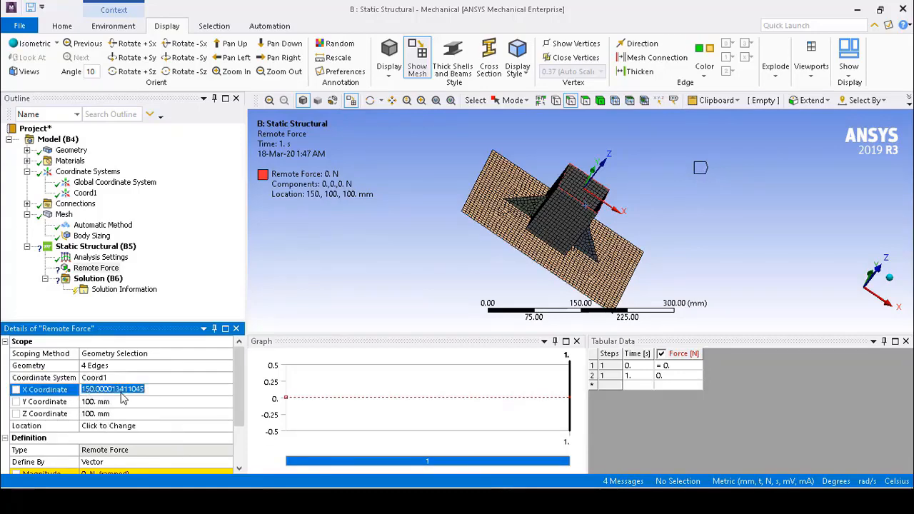
{"action": "type", "text": "0"}
{"action": "left_click", "coordinate": [122, 402]}
{"action": "type", "text": "0"}
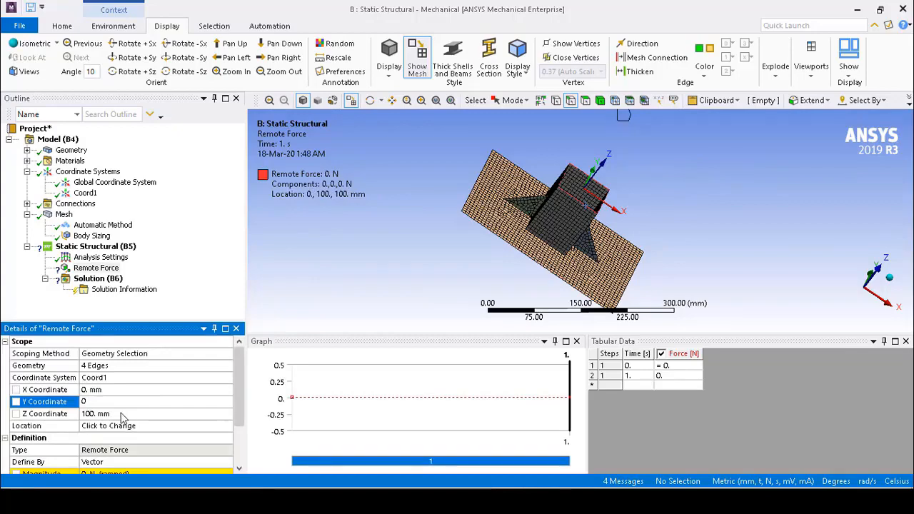
{"action": "left_click", "coordinate": [123, 414]}
{"action": "type", "text": "0"}
{"action": "key", "text": "Return"}
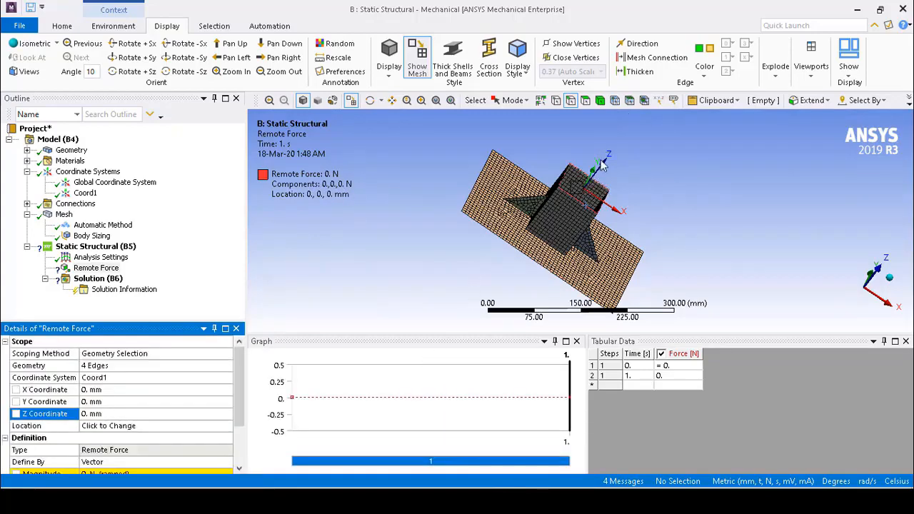
Check the axis directions on the model and set the remote force's Z coordinate to 50 mm
{"action": "left_click", "coordinate": [869, 280]}
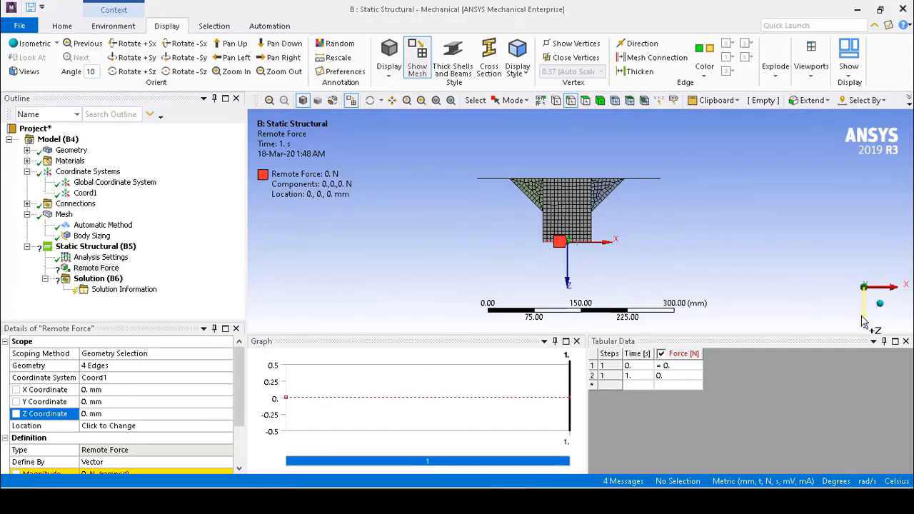
{"action": "middle_click_drag", "start_coordinate": [600, 272], "coordinate": [573, 222]}
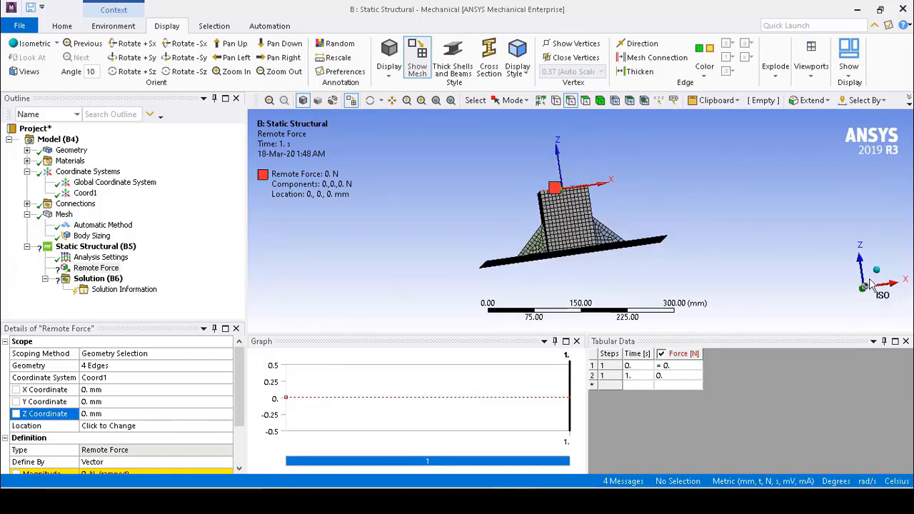
{"action": "left_click", "coordinate": [131, 413]}
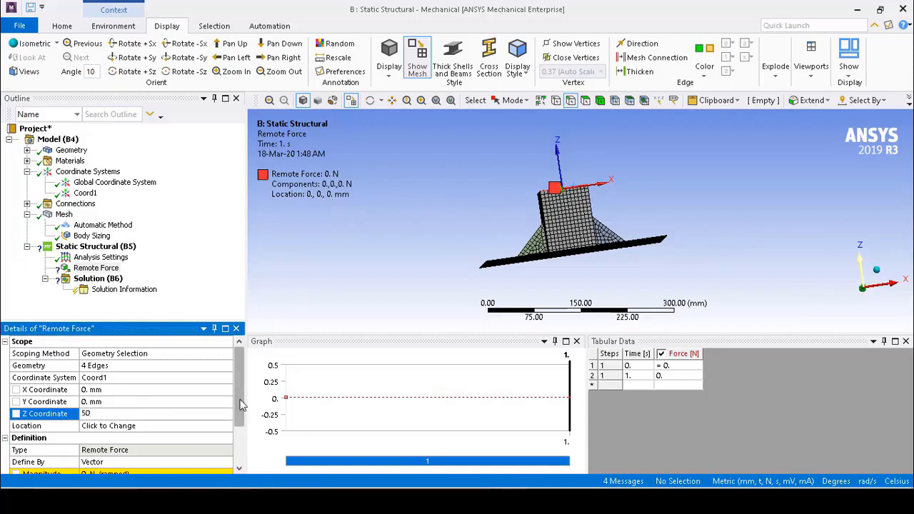
{"action": "scroll", "coordinate": [242, 400], "scroll_direction": "down", "scroll_amount": 3}
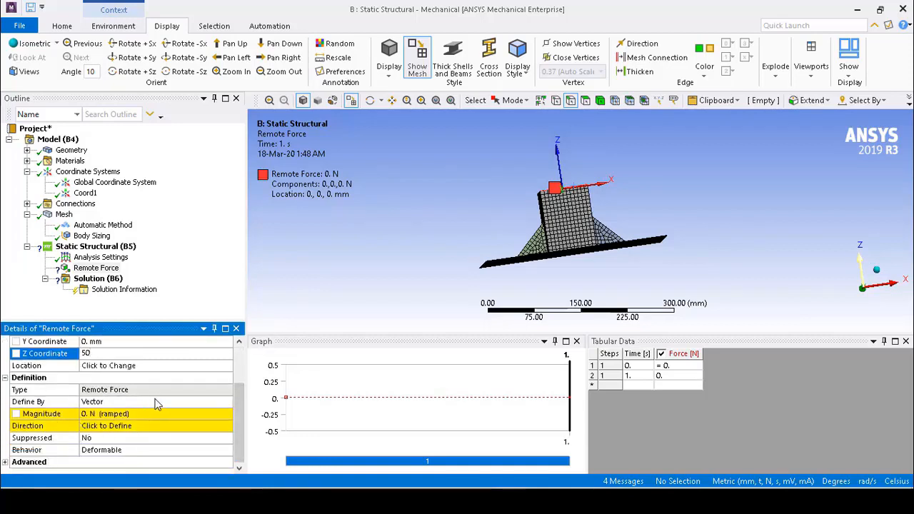
{"action": "left_click", "coordinate": [203, 398]}
Define the remote force by components and set its X component to 500 N
{"action": "scroll", "coordinate": [200, 428], "scroll_direction": "down", "scroll_amount": 1}
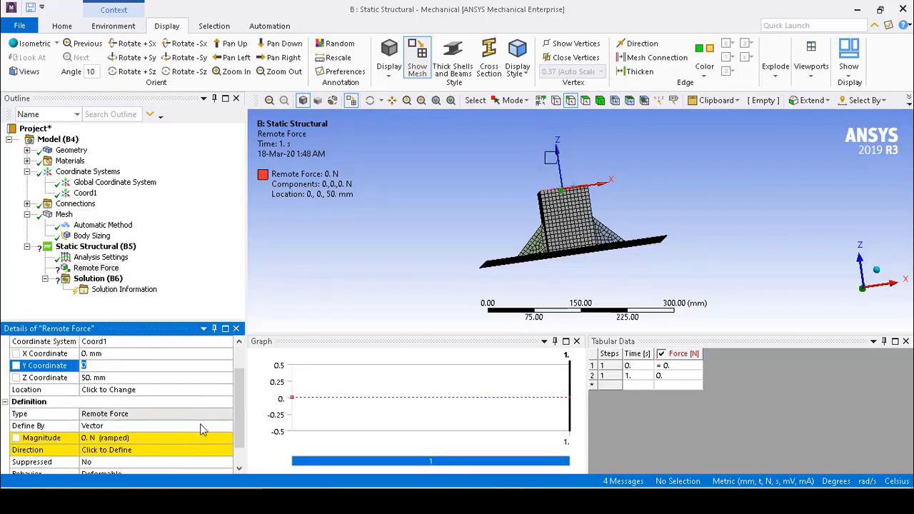
{"action": "left_click", "coordinate": [204, 426]}
{"action": "left_click", "coordinate": [204, 426]}
{"action": "left_click", "coordinate": [210, 443]}
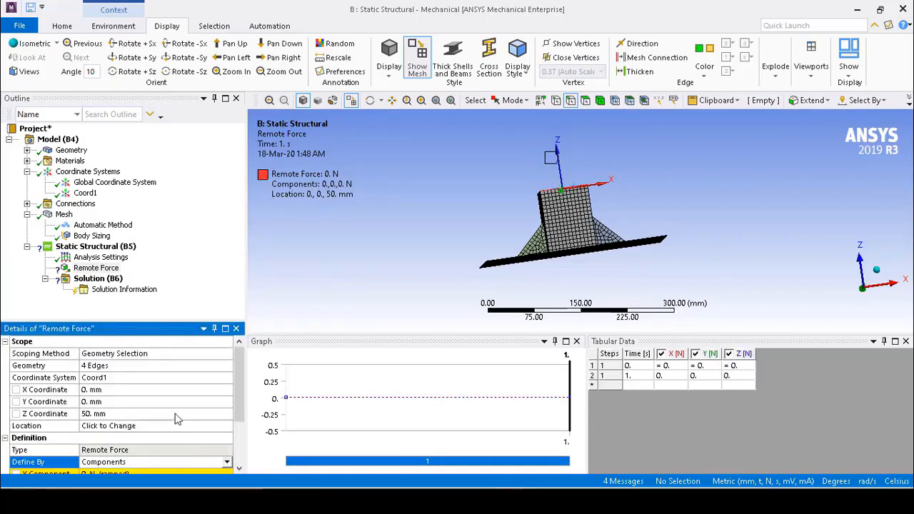
{"action": "scroll", "coordinate": [175, 414], "scroll_direction": "down", "scroll_amount": 3}
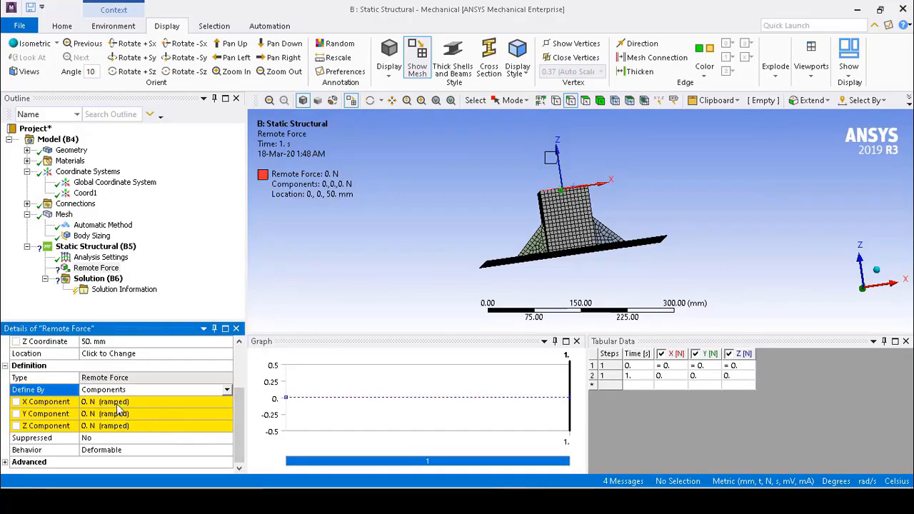
{"action": "left_click", "coordinate": [148, 401]}
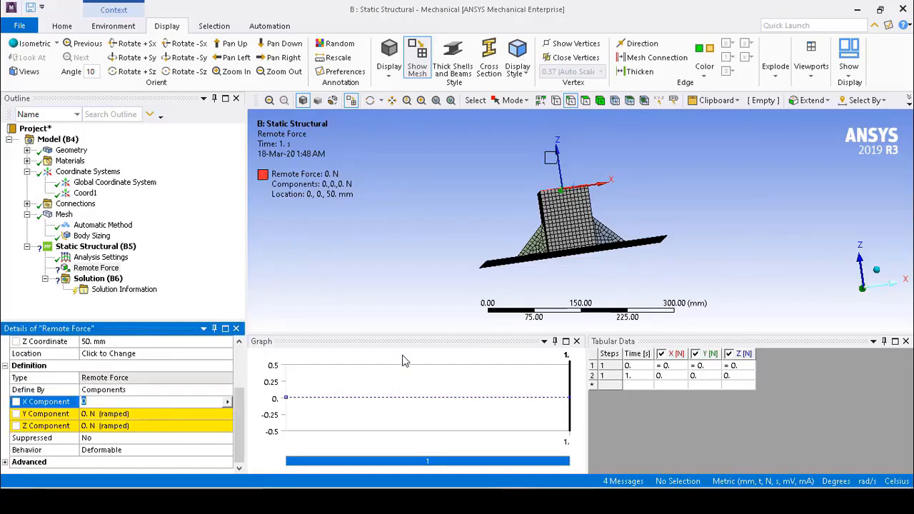
{"action": "type", "text": "500"}
{"action": "key", "text": "Return"}
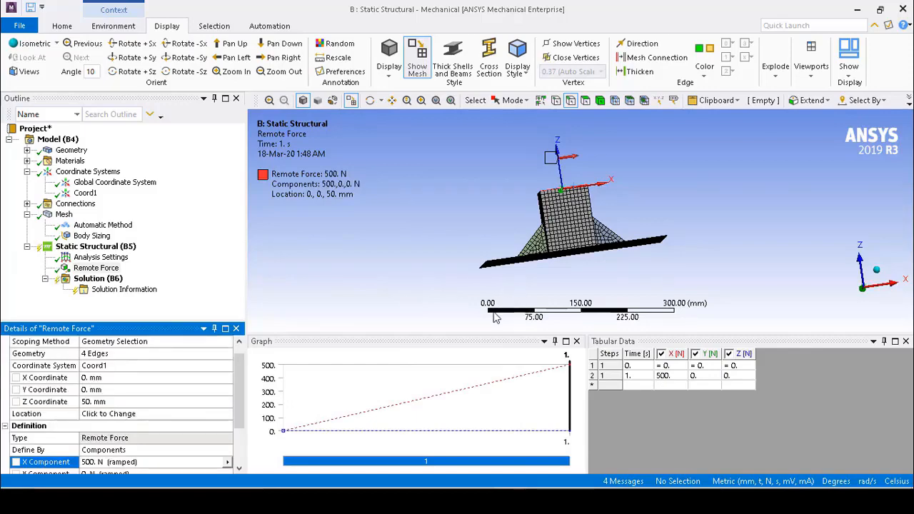
Insert a fixed support on the two opposite short edges of the base plate
{"action": "left_click", "coordinate": [864, 293]}
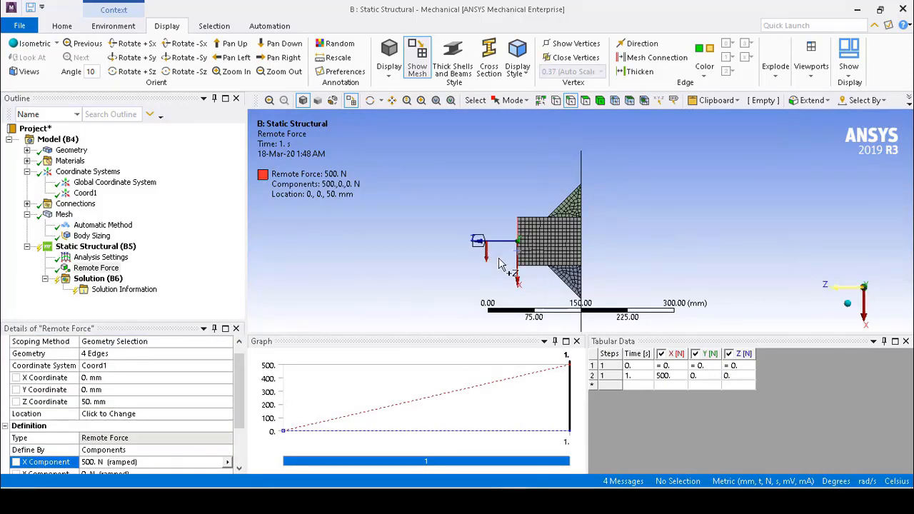
{"action": "middle_click_drag", "start_coordinate": [498, 252], "coordinate": [657, 185]}
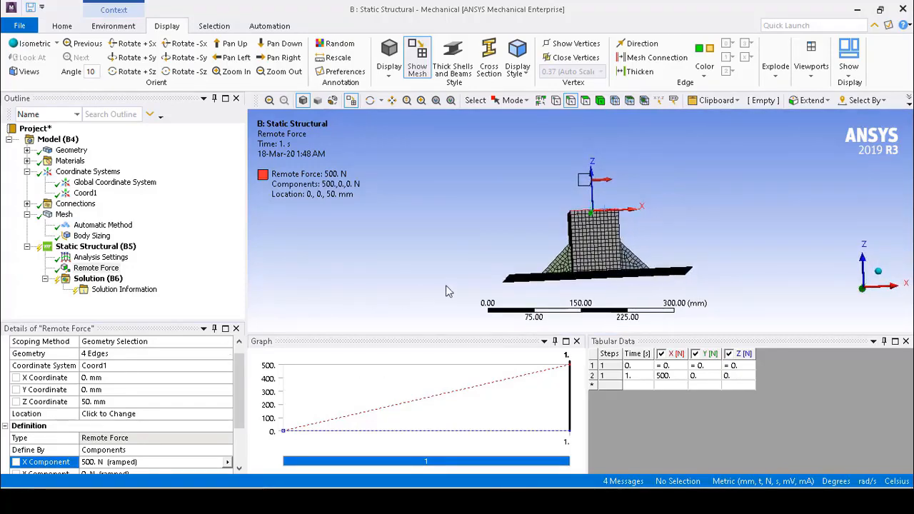
{"action": "middle_click_drag", "start_coordinate": [728, 191], "coordinate": [715, 218]}
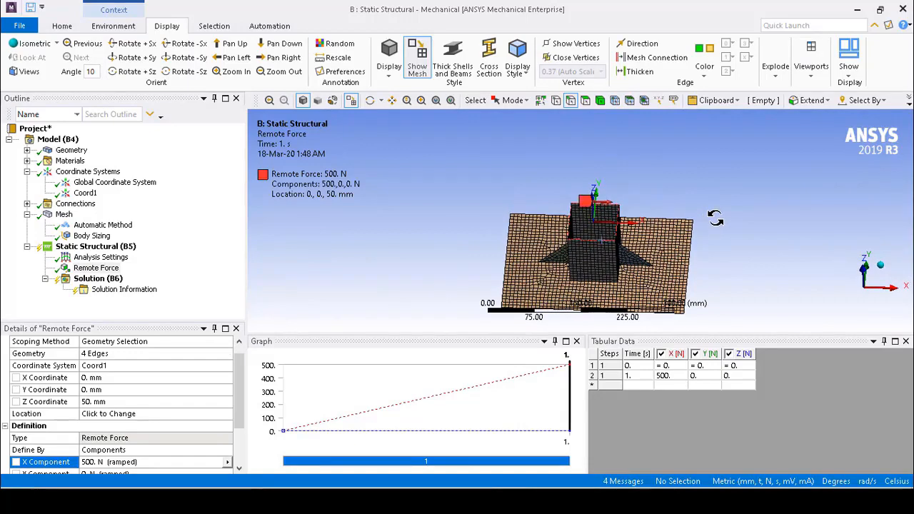
{"action": "left_click", "coordinate": [507, 235]}
{"action": "left_click", "coordinate": [691, 258], "text": "ctrl"}
{"action": "right_click", "coordinate": [108, 246]}
{"action": "mouse_move", "coordinate": [164, 253]}
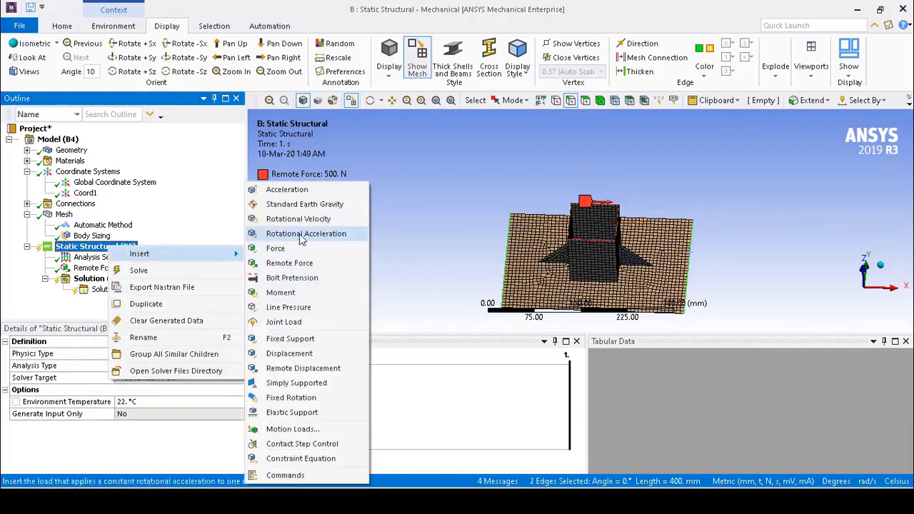
{"action": "left_click", "coordinate": [290, 339]}
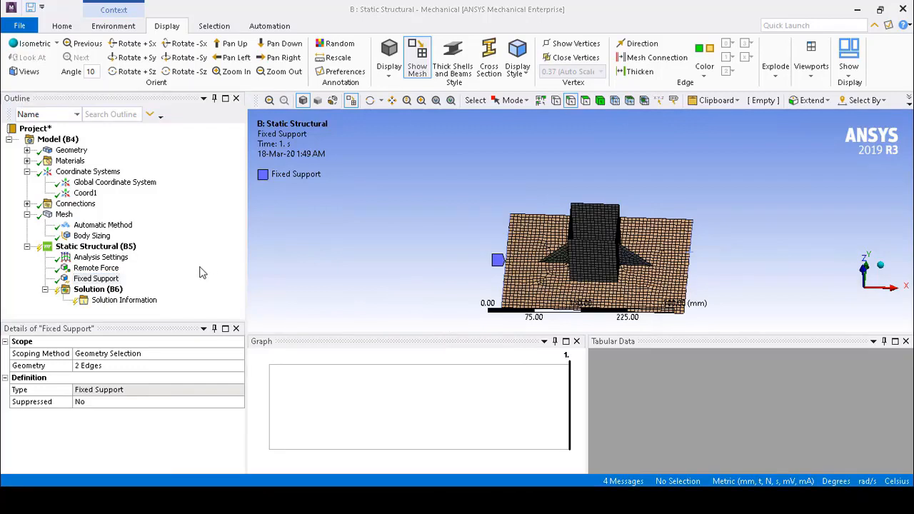
Insert a total deformation result in the solution
{"action": "left_click", "coordinate": [111, 291]}
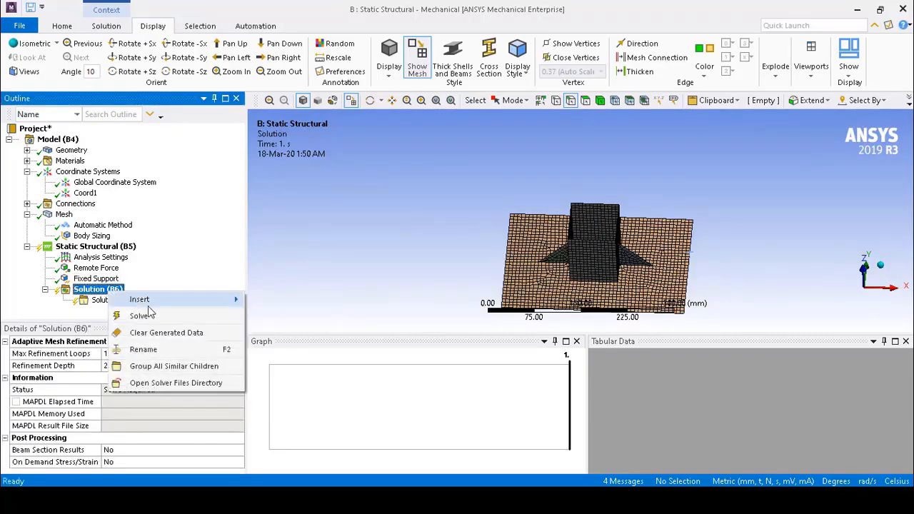
{"action": "mouse_move", "coordinate": [147, 299]}
{"action": "mouse_move", "coordinate": [313, 269]}
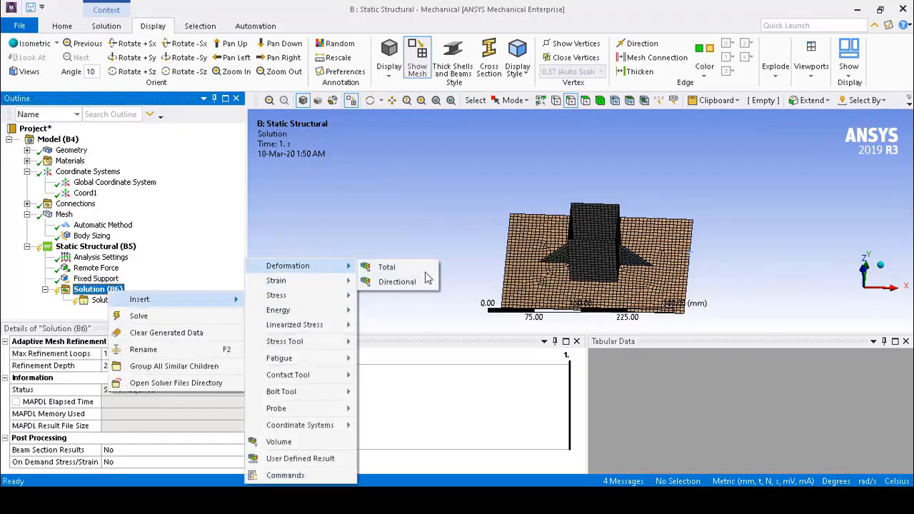
{"action": "left_click", "coordinate": [386, 266]}
Insert an equivalent (von-Mises) stress result in the solution and solve the static structural analysis
{"action": "right_click", "coordinate": [107, 291]}
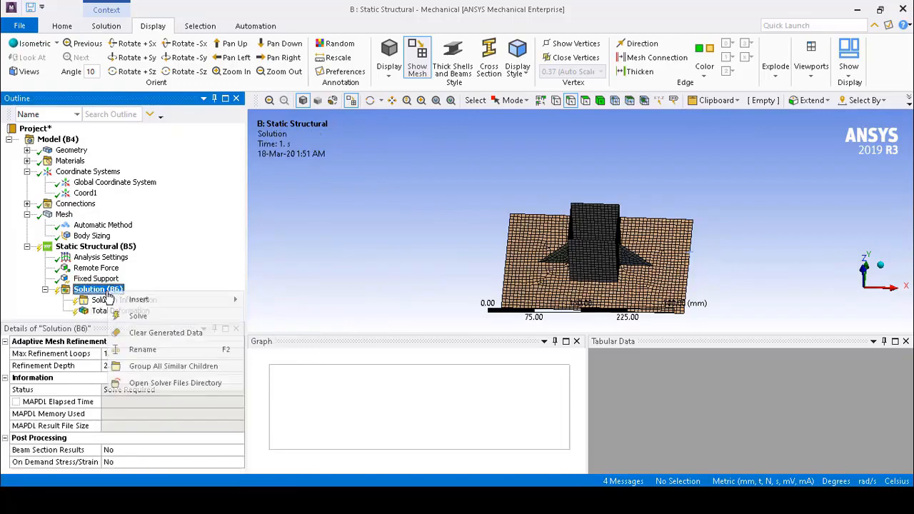
{"action": "mouse_move", "coordinate": [146, 300]}
{"action": "mouse_move", "coordinate": [320, 282]}
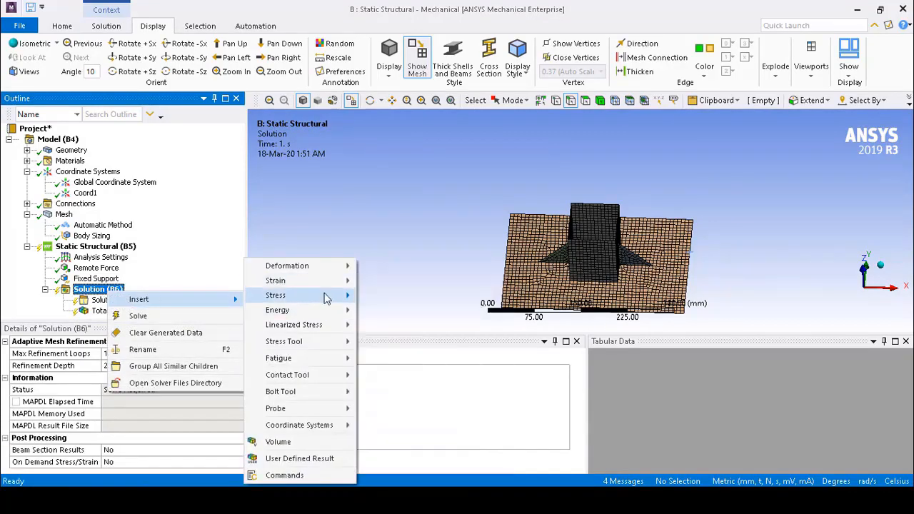
{"action": "left_click", "coordinate": [391, 298]}
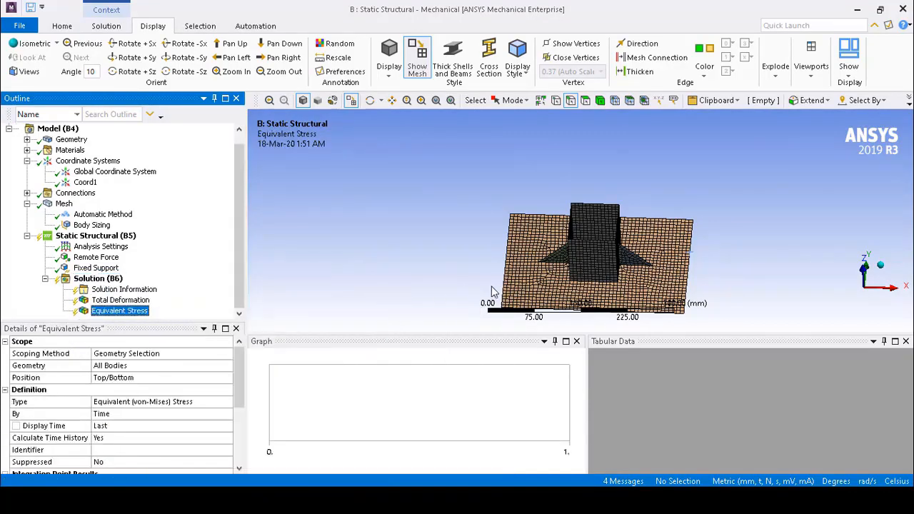
{"action": "right_click", "coordinate": [104, 279]}
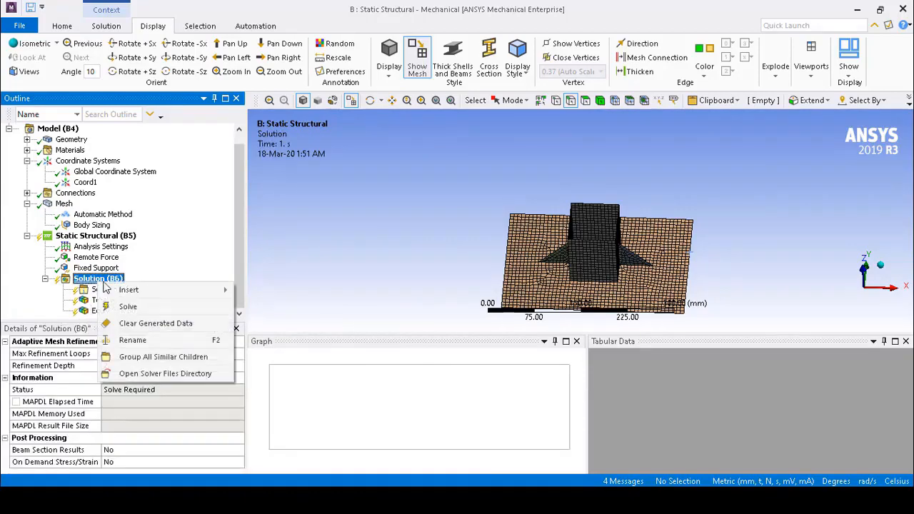
{"action": "left_click", "coordinate": [320, 287]}
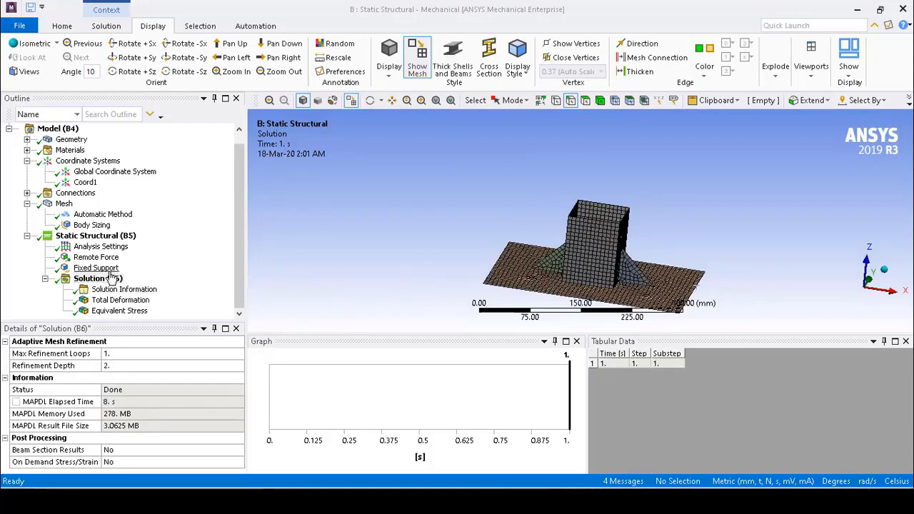
Examine the total deformation and equivalent stress contours, viewing the deformed tube and plate from several directions
{"action": "left_click", "coordinate": [129, 301]}
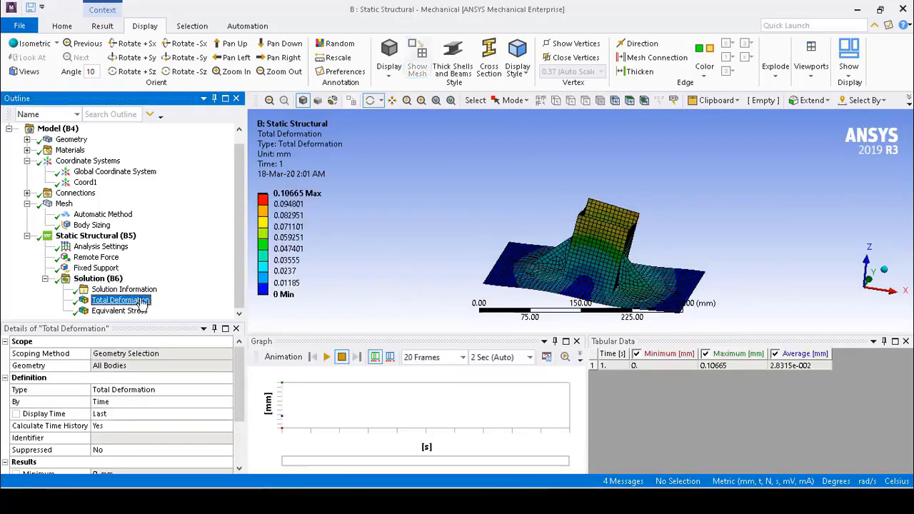
{"action": "left_click_drag", "start_coordinate": [599, 245], "coordinate": [537, 202]}
{"action": "left_click", "coordinate": [127, 312]}
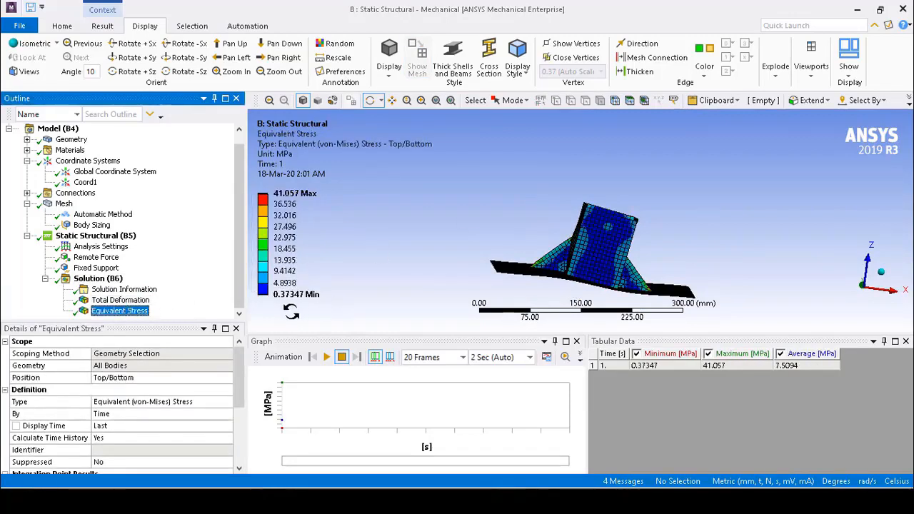
{"action": "left_click", "coordinate": [132, 301]}
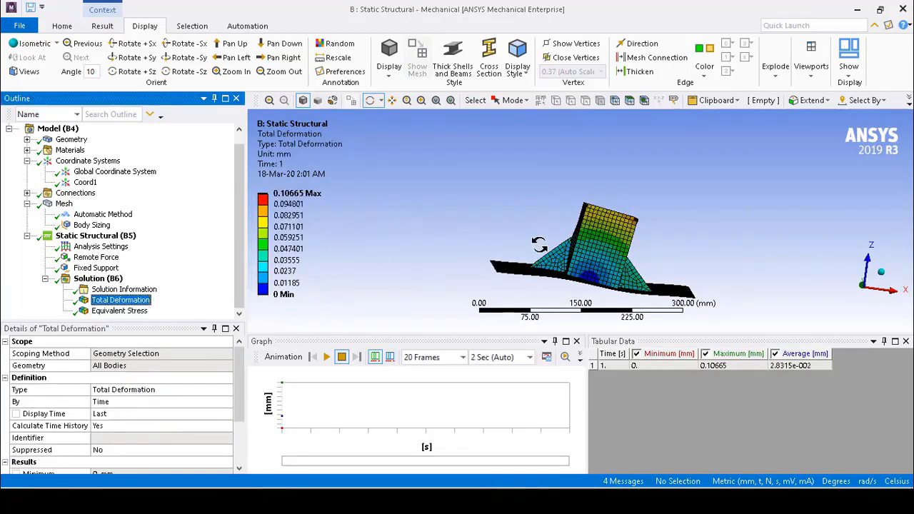
{"action": "left_click", "coordinate": [647, 191]}
{"action": "left_click_drag", "start_coordinate": [648, 191], "coordinate": [684, 206]}
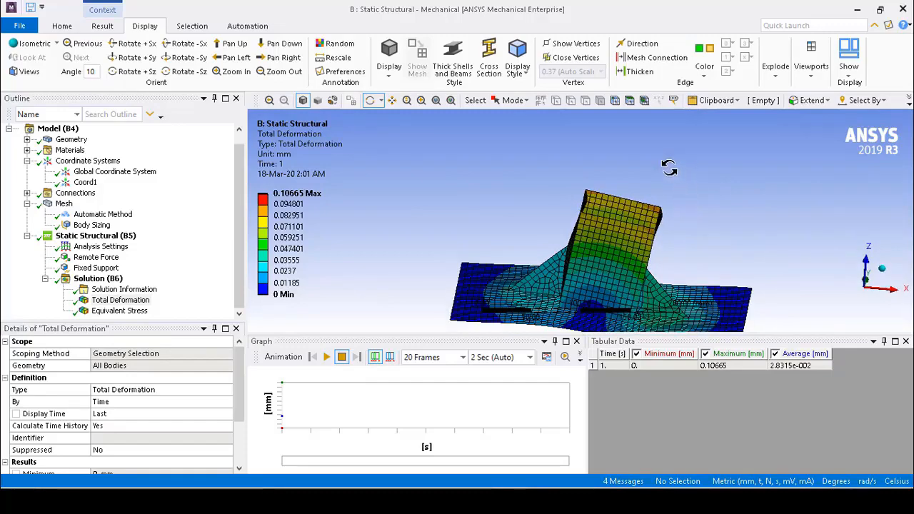
{"action": "left_click_drag", "start_coordinate": [669, 167], "coordinate": [668, 178]}
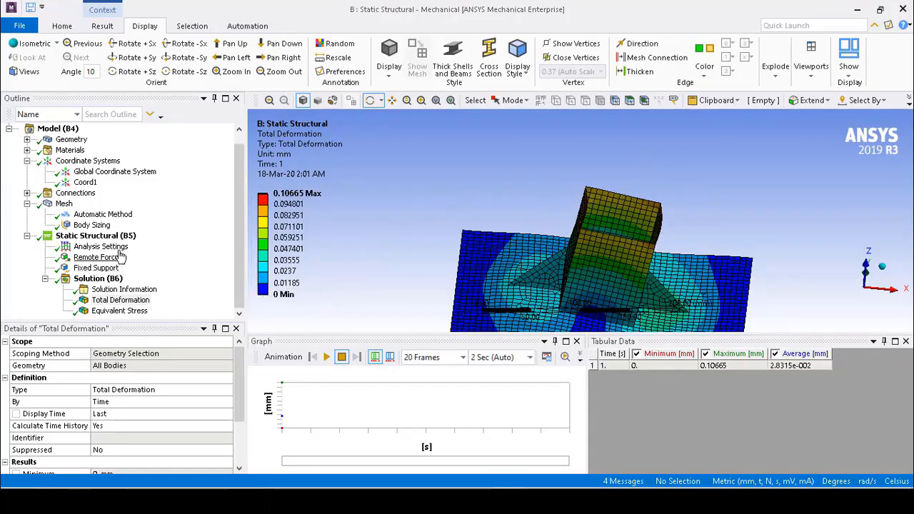
Set the remote force's behavior to Rigid and solve the static structural analysis again
{"action": "left_click", "coordinate": [93, 258]}
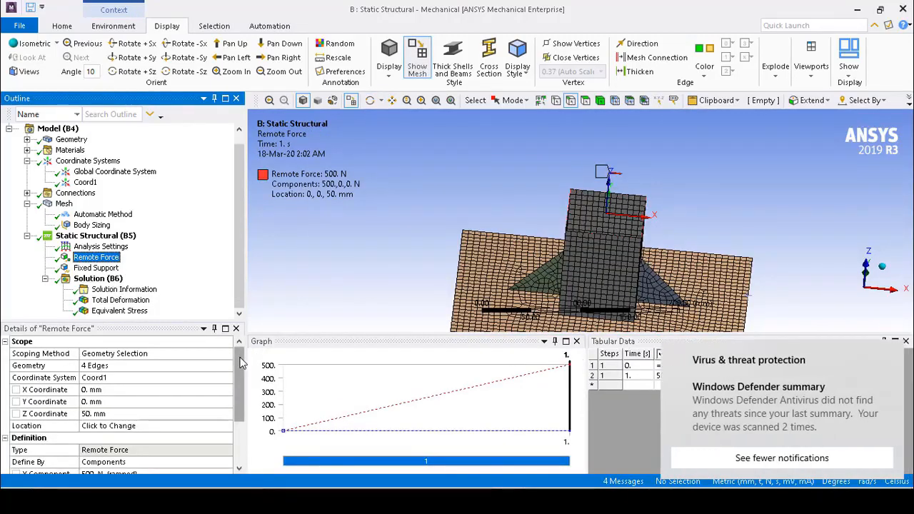
{"action": "left_click_drag", "start_coordinate": [240, 373], "coordinate": [239, 412]}
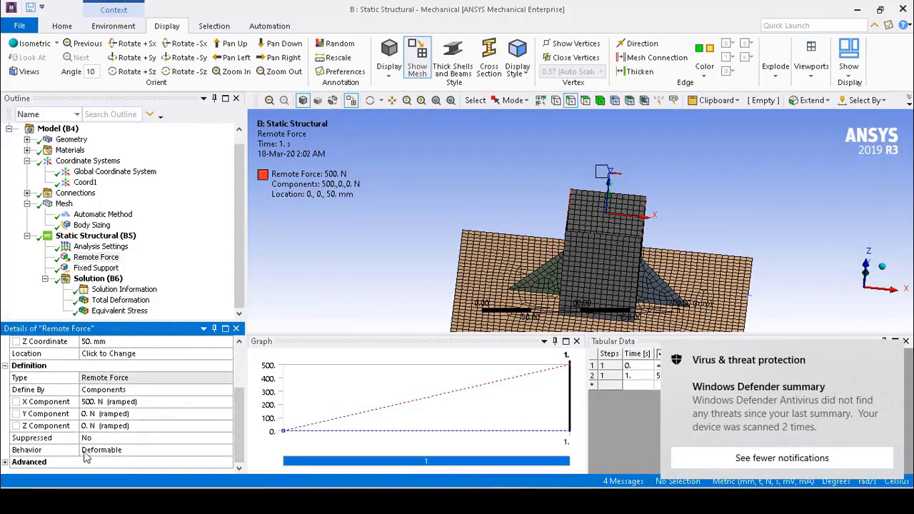
{"action": "left_click", "coordinate": [108, 450]}
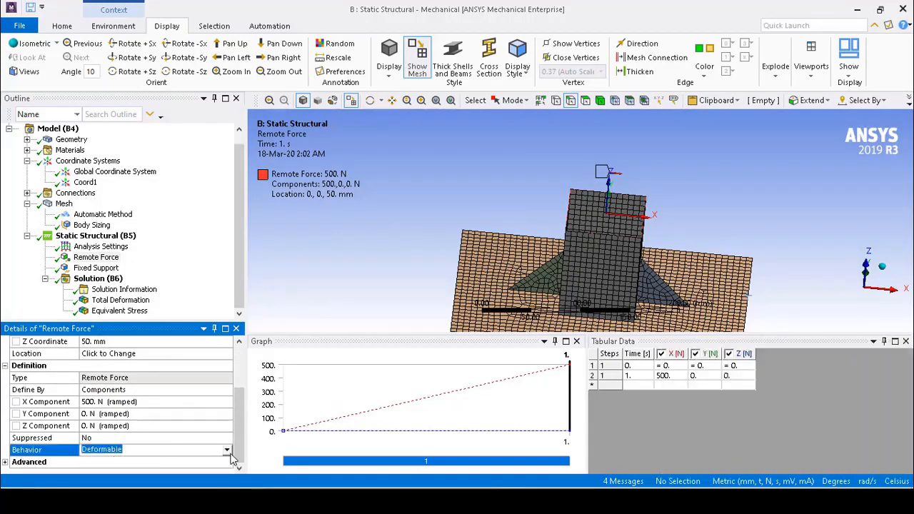
{"action": "left_click", "coordinate": [228, 451]}
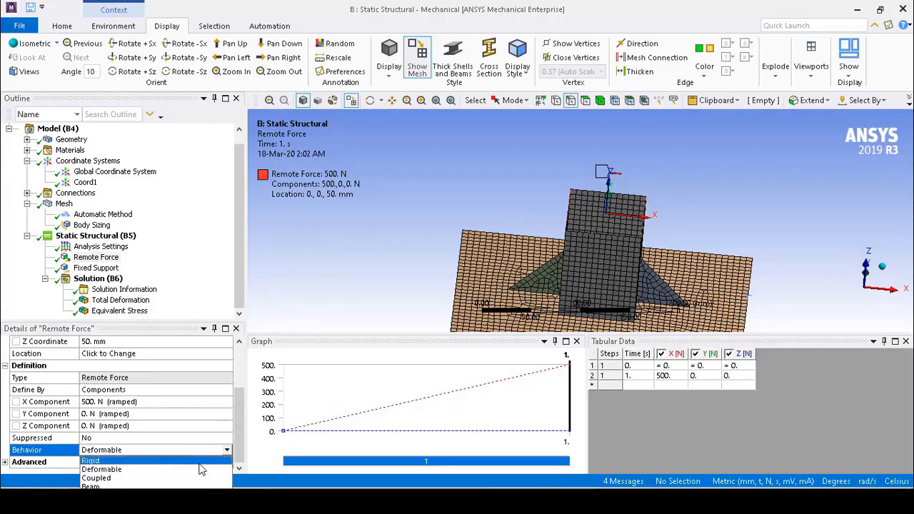
{"action": "left_click", "coordinate": [202, 462]}
{"action": "right_click", "coordinate": [108, 280]}
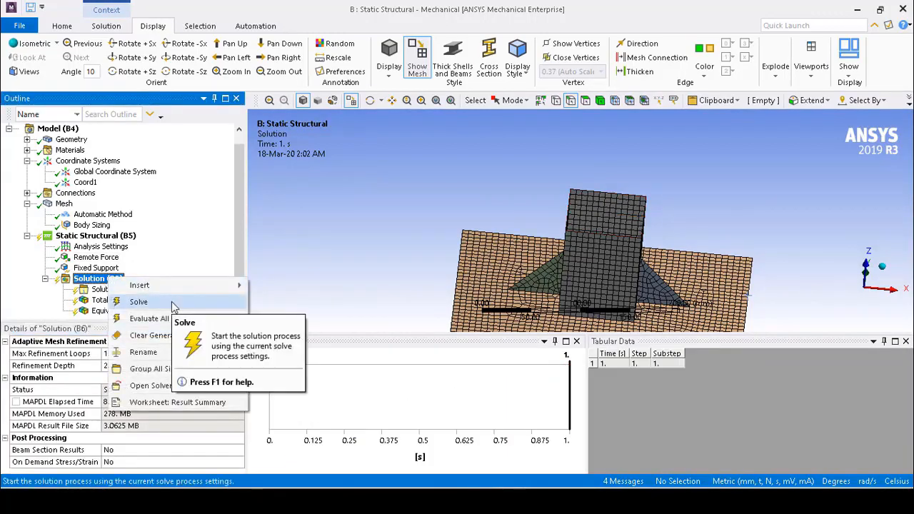
{"action": "left_click", "coordinate": [138, 302]}
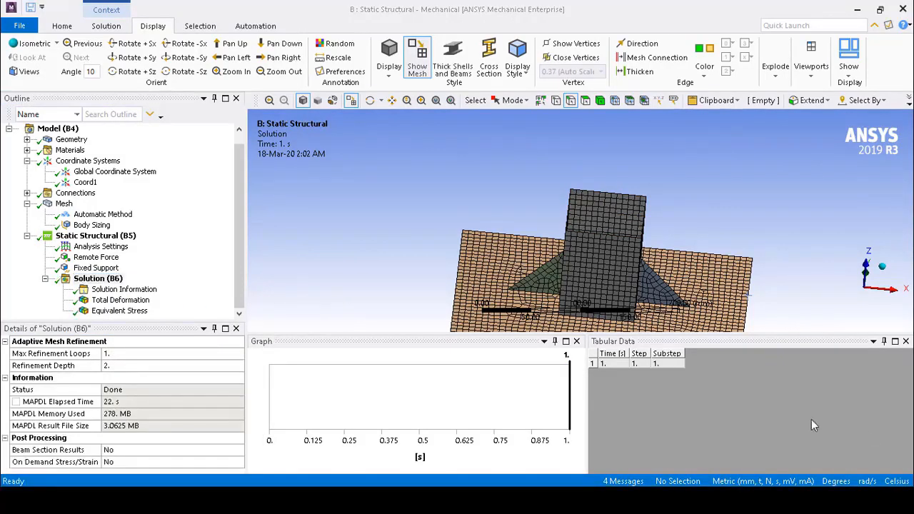
Examine the total deformation and equivalent stress contours of the rigid-behavior solution, including the stress around the rib tip on the tube wall
{"action": "left_click", "coordinate": [121, 302]}
{"action": "left_click_drag", "start_coordinate": [680, 187], "coordinate": [682, 215]}
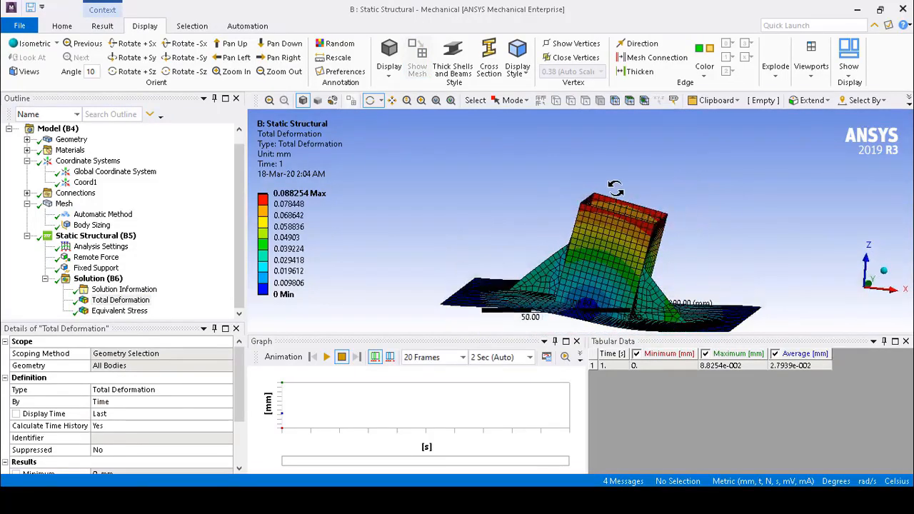
{"action": "mouse_move", "coordinate": [671, 182]}
{"action": "left_mouse_down"}
{"action": "mouse_move", "coordinate": [640, 230]}
{"action": "mouse_move", "coordinate": [655, 184]}
{"action": "left_mouse_up"}
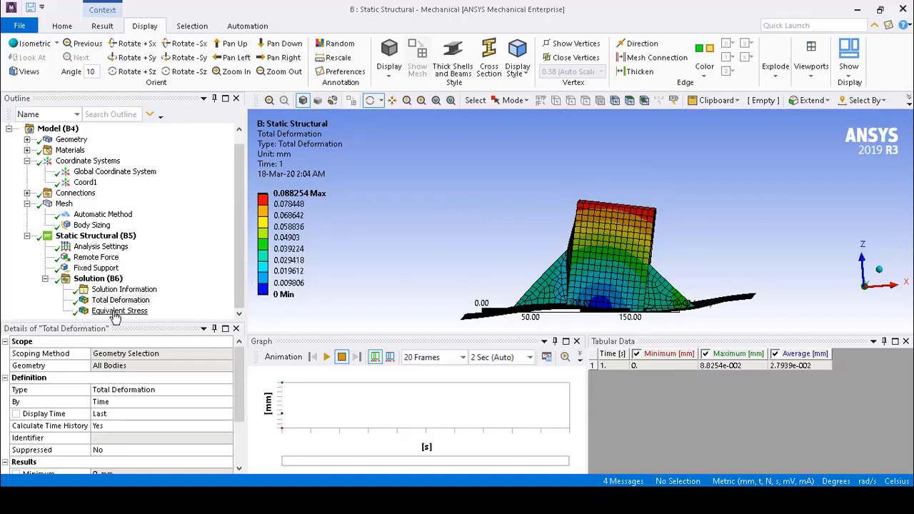
{"action": "left_click", "coordinate": [115, 312]}
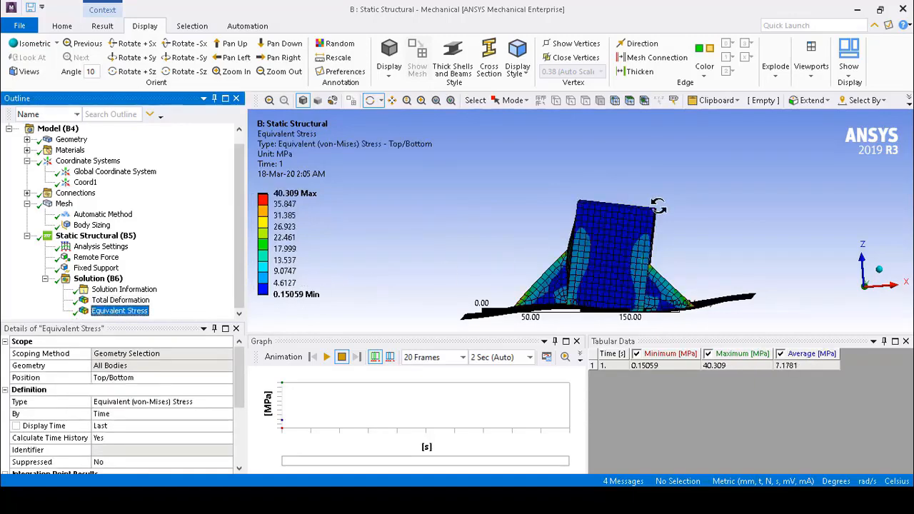
{"action": "left_click_drag", "start_coordinate": [648, 179], "coordinate": [664, 182]}
{"action": "left_click_drag", "start_coordinate": [511, 200], "coordinate": [586, 258]}
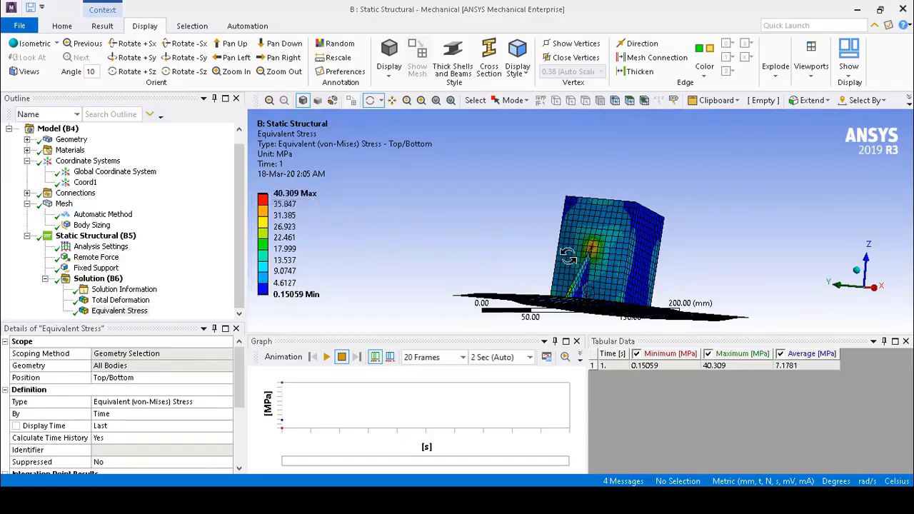
{"action": "scroll", "coordinate": [592, 250], "scroll_direction": "up", "scroll_amount": 3}
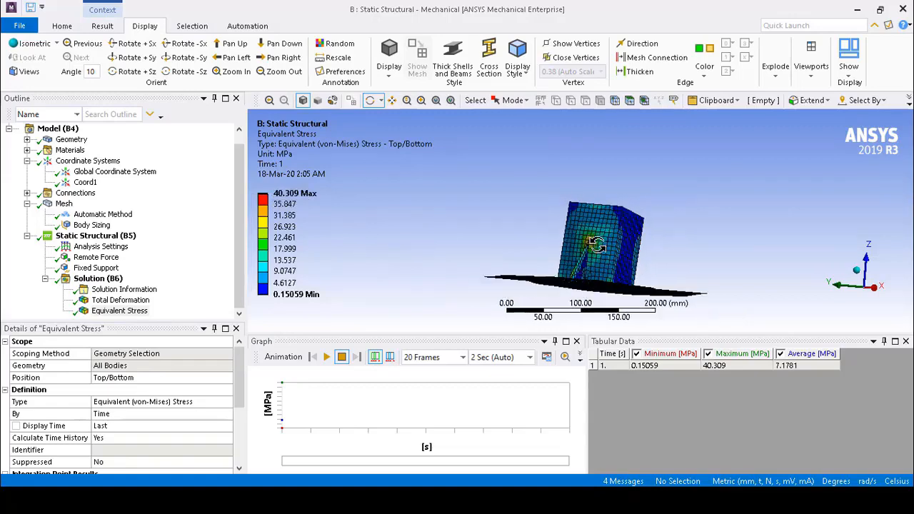
{"action": "scroll", "coordinate": [629, 314], "scroll_direction": "down", "scroll_amount": 3}
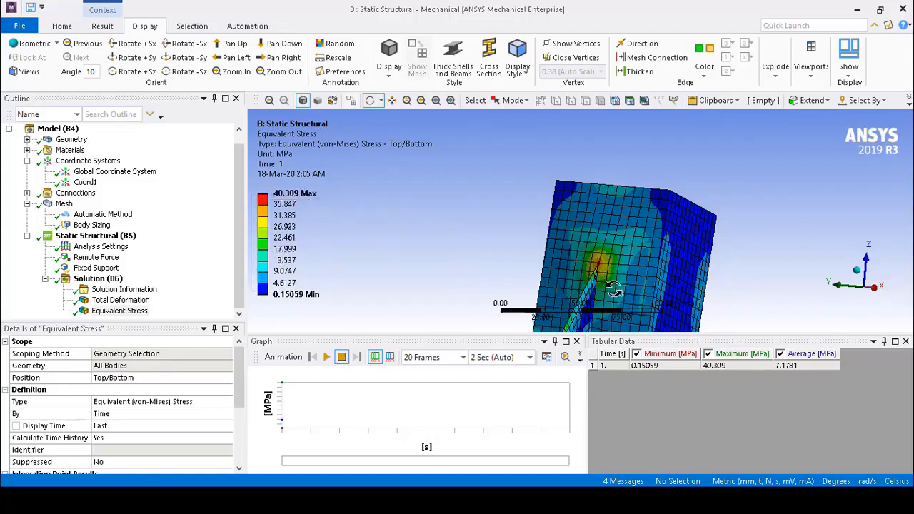
Set the body sizing's element size to 3 mm and re-solve the static structural analysis
{"action": "left_click", "coordinate": [85, 227]}
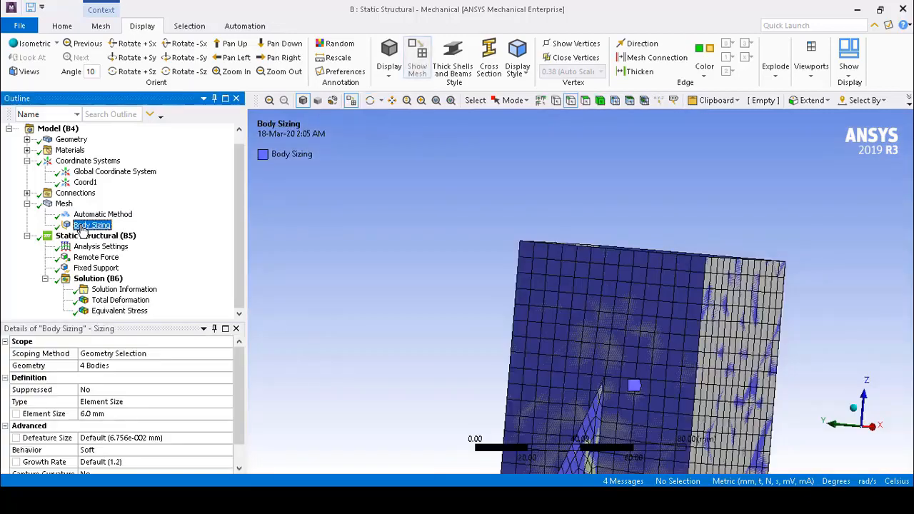
{"action": "left_click", "coordinate": [126, 412]}
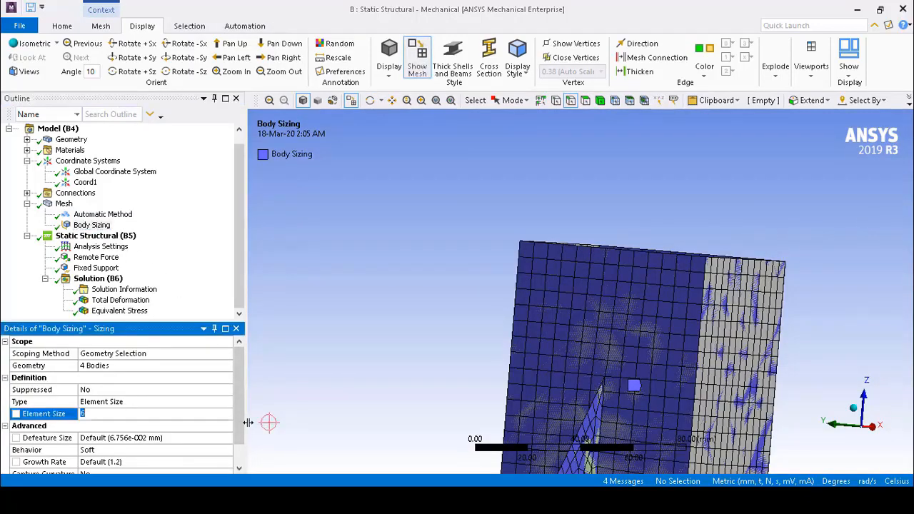
{"action": "left_click", "coordinate": [352, 362]}
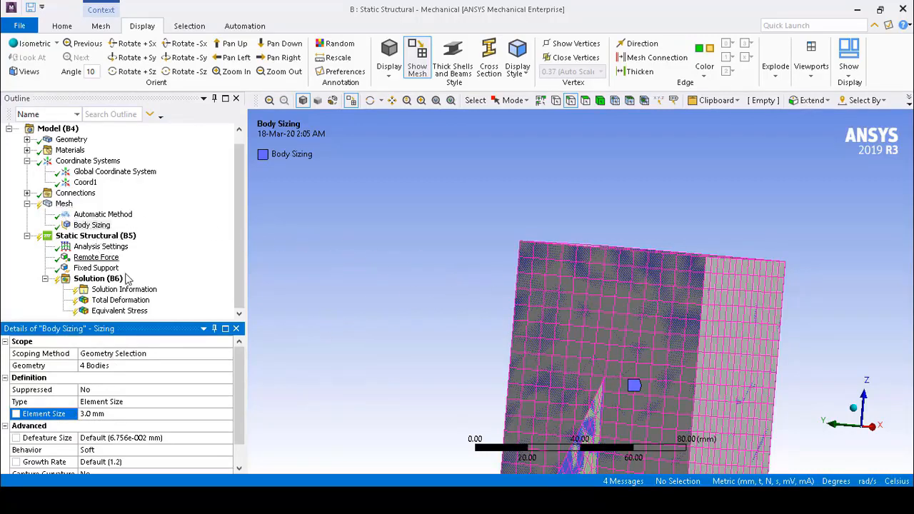
{"action": "right_click", "coordinate": [88, 240]}
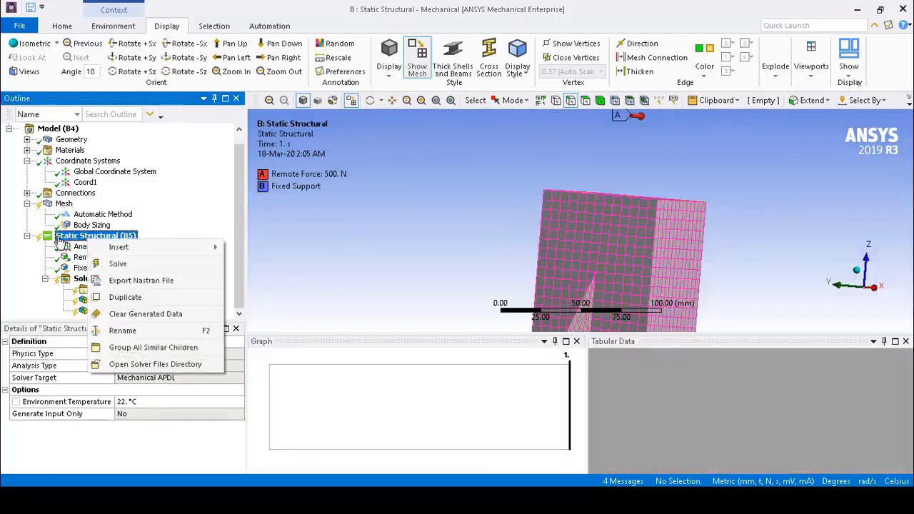
{"action": "left_click", "coordinate": [130, 268]}
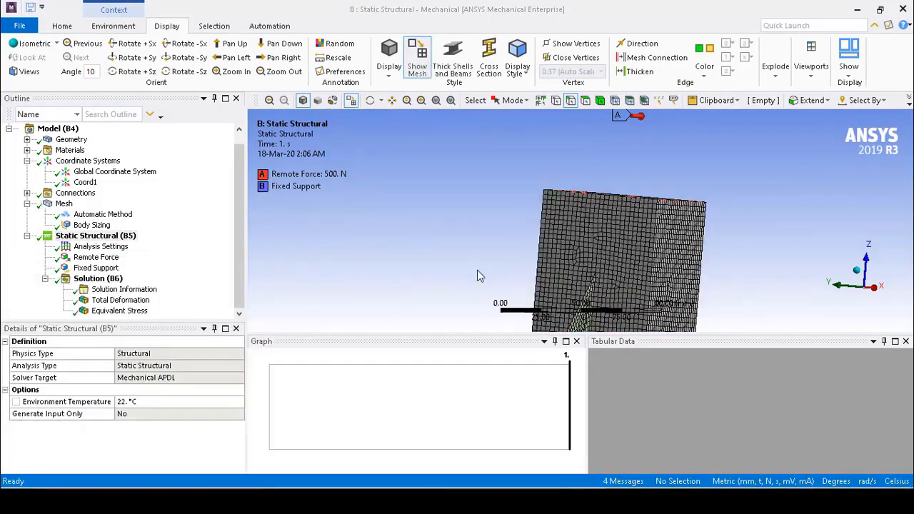
Inspect the refined mesh and the updated total deformation contour on the tube and plate
{"action": "scroll", "coordinate": [476, 270], "scroll_direction": "down", "scroll_amount": 3}
{"action": "middle_click_drag", "start_coordinate": [737, 230], "coordinate": [705, 240]}
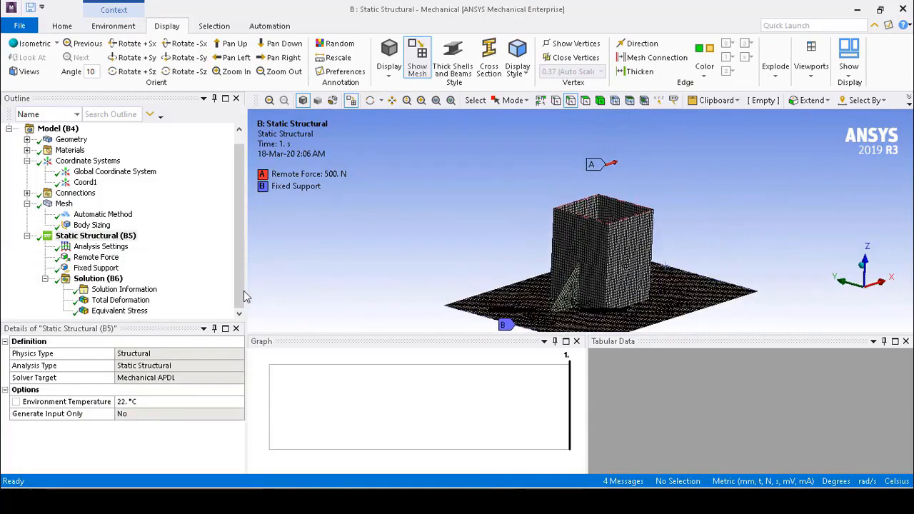
{"action": "left_click", "coordinate": [136, 298]}
{"action": "middle_click_drag", "start_coordinate": [766, 284], "coordinate": [685, 225]}
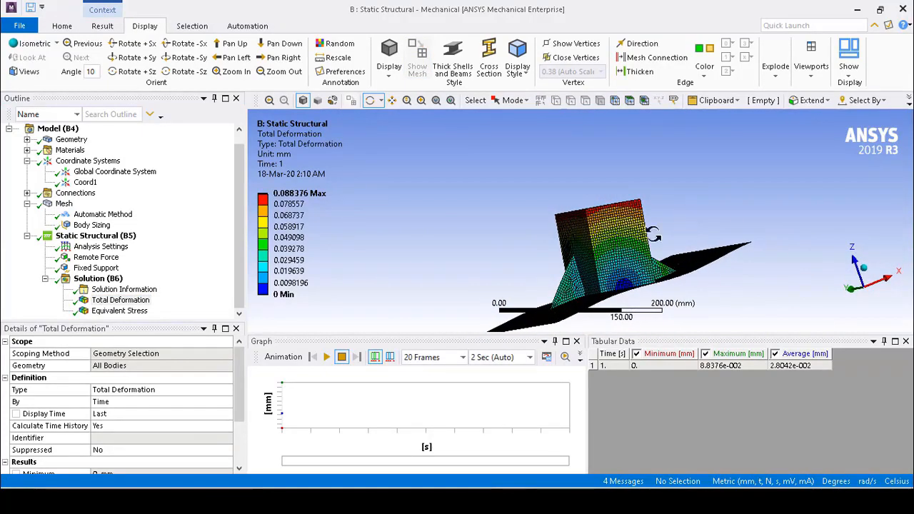
Examine the updated equivalent stress contour from several directions, focusing on the concentration where the rib tip meets the tube wall
{"action": "left_click", "coordinate": [111, 310]}
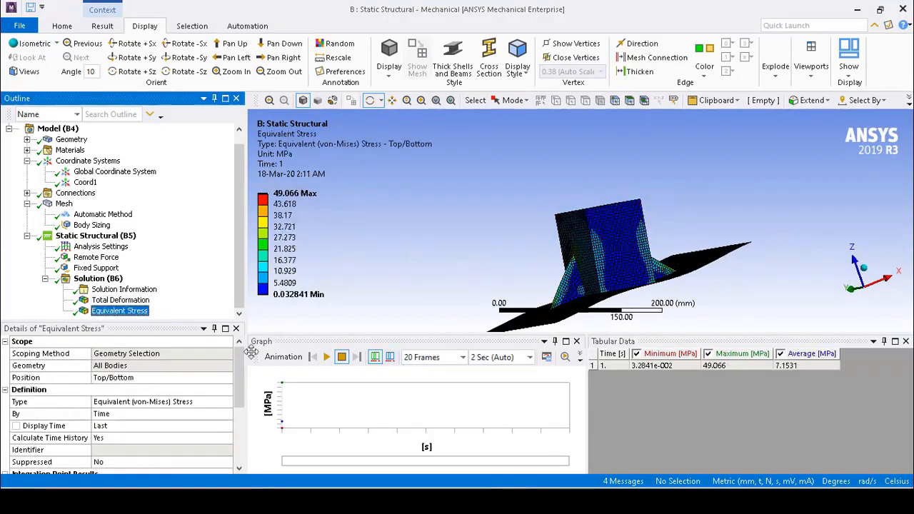
{"action": "middle_click_drag", "start_coordinate": [528, 245], "coordinate": [570, 253]}
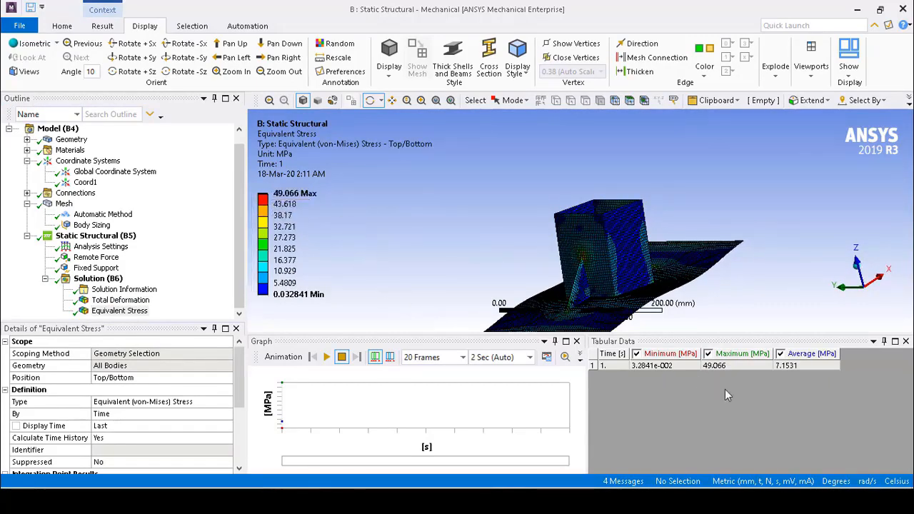
{"action": "mouse_move", "coordinate": [579, 251]}
{"action": "left_mouse_down"}
{"action": "mouse_move", "coordinate": [576, 289]}
{"action": "mouse_move", "coordinate": [586, 257]}
{"action": "left_mouse_up"}
{"action": "scroll", "coordinate": [585, 254], "scroll_direction": "down", "scroll_amount": 4}
{"action": "scroll", "coordinate": [596, 272], "scroll_direction": "up", "scroll_amount": 8}
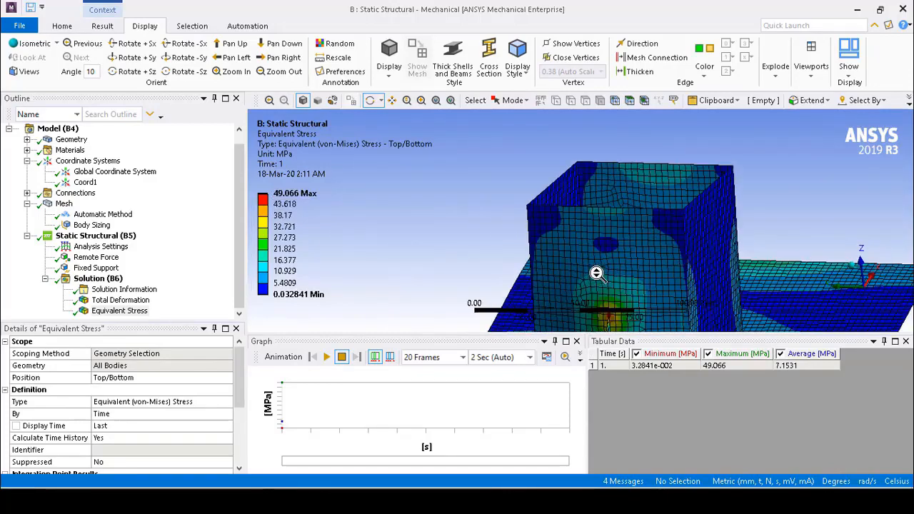
{"action": "scroll", "coordinate": [487, 220], "scroll_direction": "down", "scroll_amount": 2}
{"action": "left_click_drag", "start_coordinate": [486, 229], "coordinate": [647, 292]}
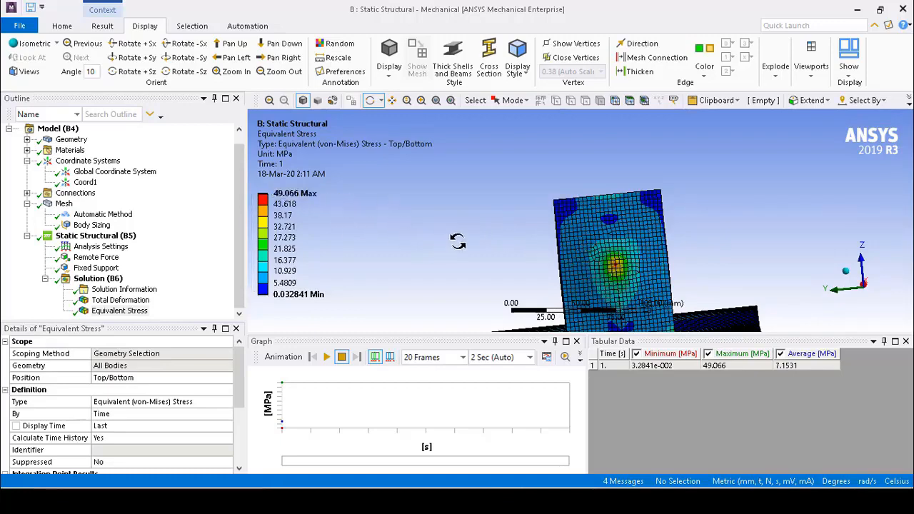
{"action": "left_click_drag", "start_coordinate": [720, 266], "coordinate": [636, 270]}
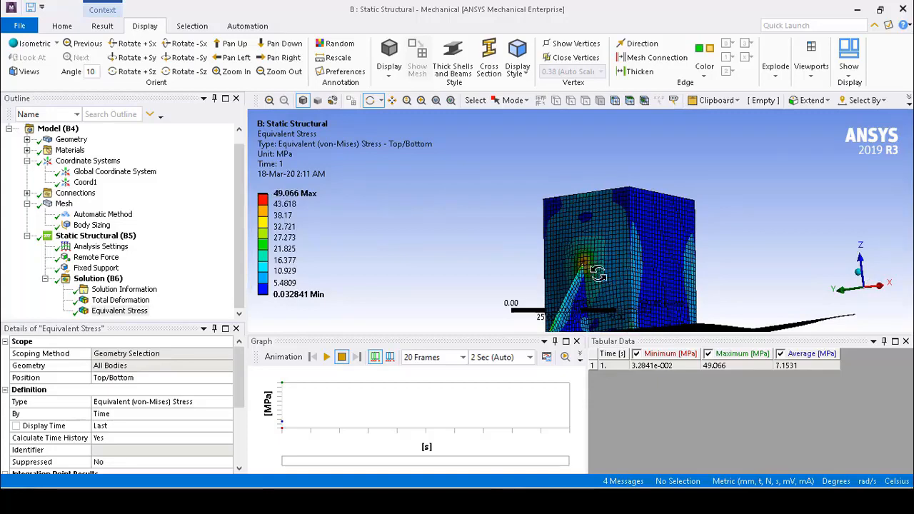
{"action": "left_click_drag", "start_coordinate": [758, 226], "coordinate": [741, 259]}
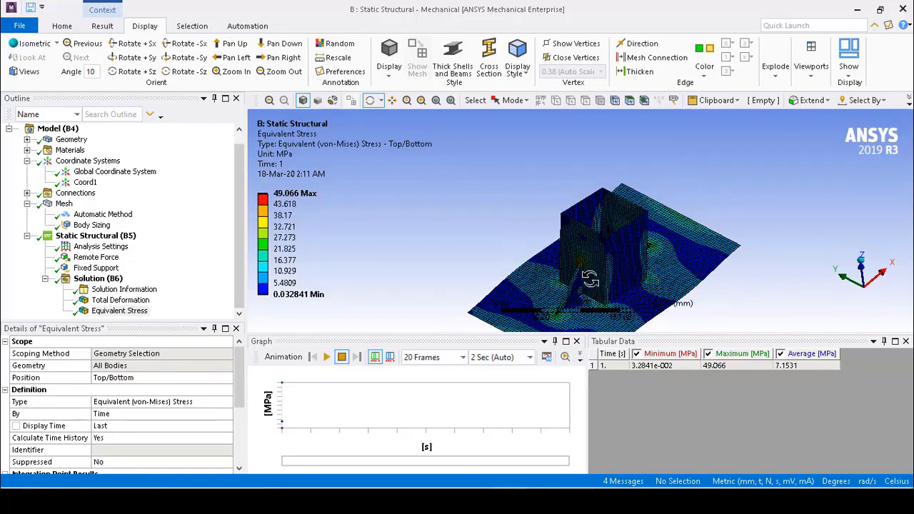
{"action": "left_click_drag", "start_coordinate": [591, 271], "coordinate": [593, 259]}
{"action": "scroll", "coordinate": [582, 260], "scroll_direction": "up", "scroll_amount": 4}
{"action": "mouse_move", "coordinate": [584, 269]}
{"action": "left_mouse_down"}
{"action": "mouse_move", "coordinate": [465, 253]}
{"action": "mouse_move", "coordinate": [482, 267]}
{"action": "mouse_move", "coordinate": [594, 265]}
{"action": "left_mouse_up"}
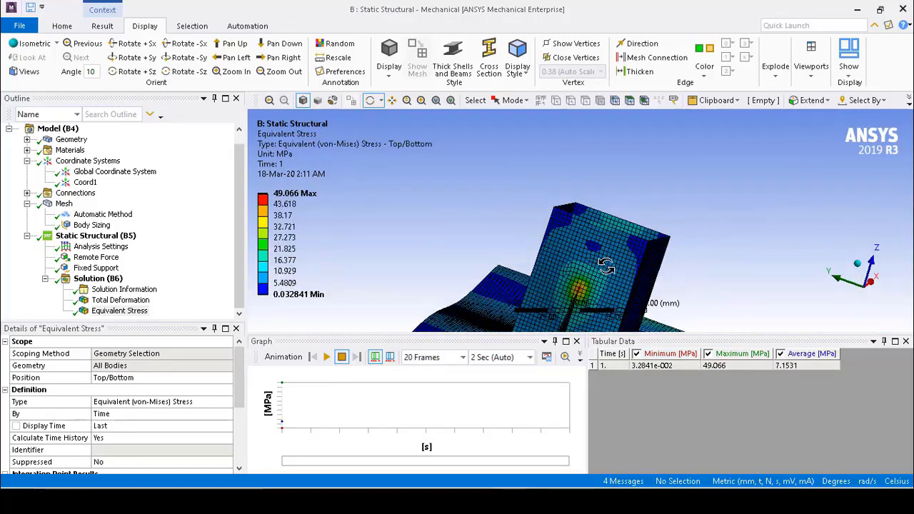
{"action": "mouse_move", "coordinate": [590, 275]}
{"action": "left_mouse_down"}
{"action": "mouse_move", "coordinate": [597, 251]}
{"action": "mouse_move", "coordinate": [574, 278]}
{"action": "left_mouse_up"}
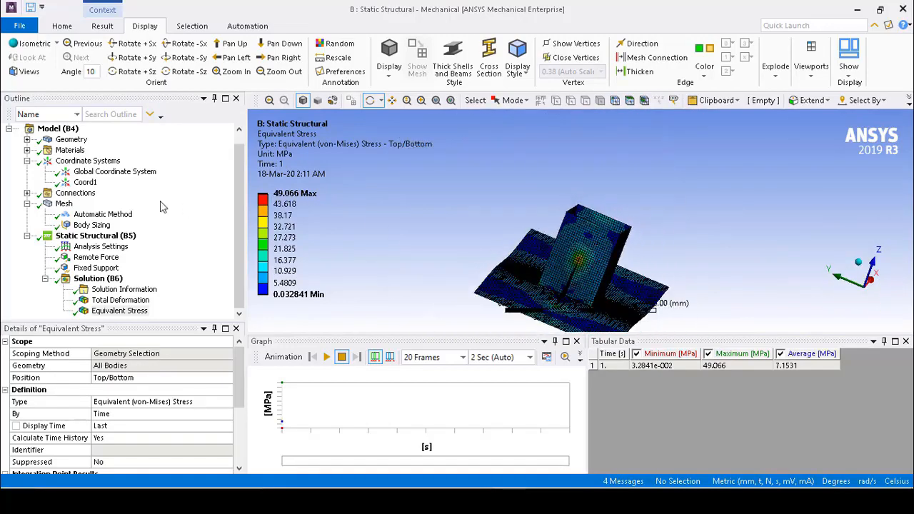
Insert a new coordinate system, turn on vertex display and hide the mesh on the model
{"action": "left_click", "coordinate": [87, 162]}
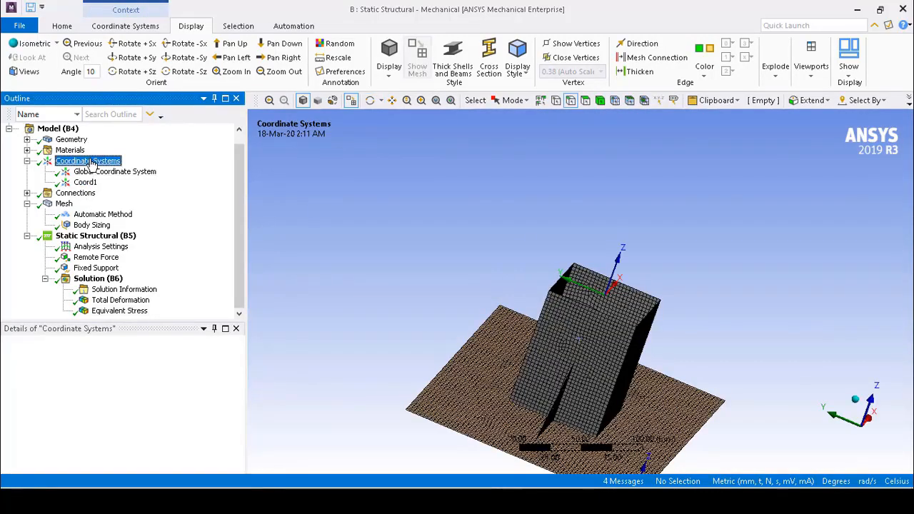
{"action": "right_click", "coordinate": [86, 162]}
{"action": "mouse_move", "coordinate": [114, 169]}
{"action": "left_click", "coordinate": [214, 170]}
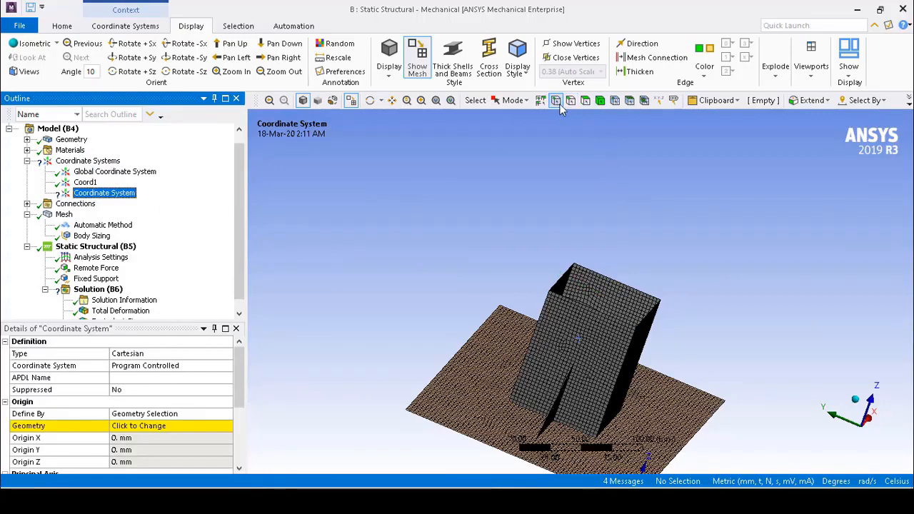
{"action": "left_click", "coordinate": [576, 46]}
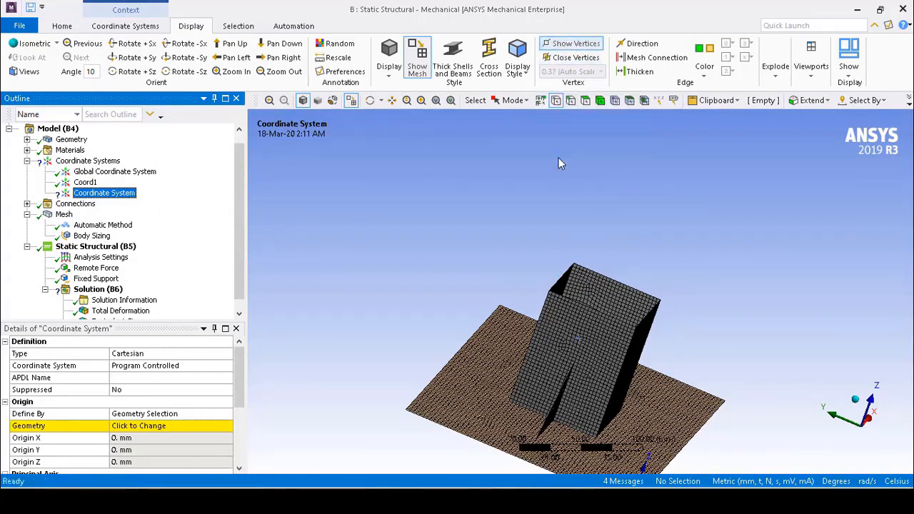
{"action": "left_click", "coordinate": [420, 65]}
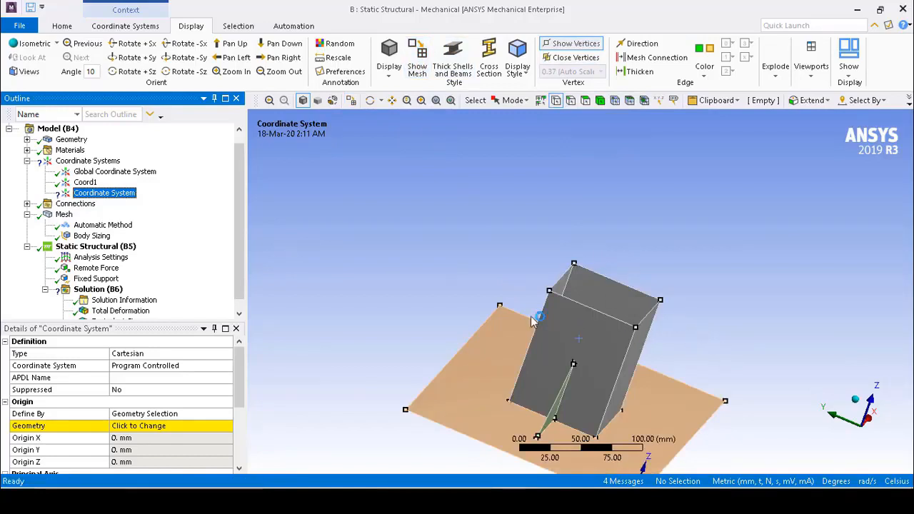
Set the new coordinate system's origin to the vertex where the green rib's tip meets the tube wall
{"action": "middle_click_drag", "start_coordinate": [431, 314], "coordinate": [623, 388]}
{"action": "scroll", "coordinate": [622, 387], "scroll_direction": "up", "scroll_amount": 1}
{"action": "middle_click_drag", "start_coordinate": [318, 200], "coordinate": [639, 376]}
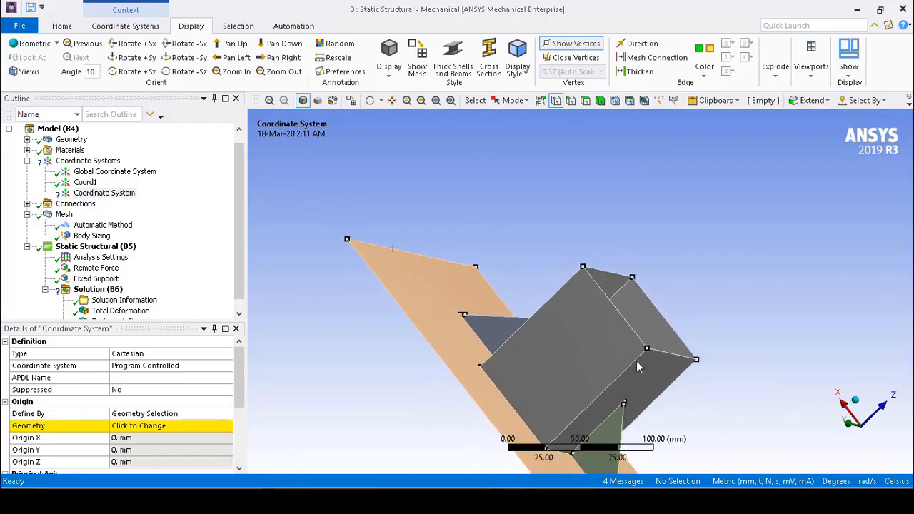
{"action": "scroll", "coordinate": [645, 395], "scroll_direction": "up", "scroll_amount": 2}
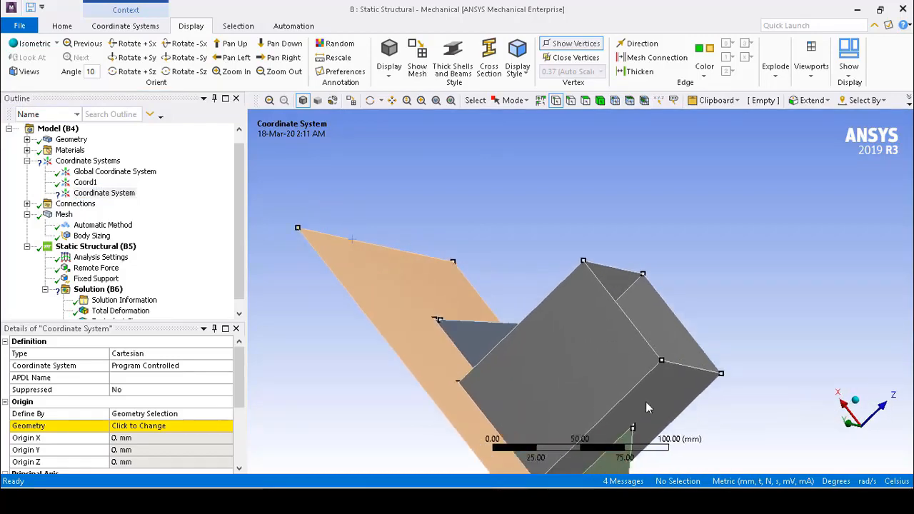
{"action": "left_click", "coordinate": [436, 101]}
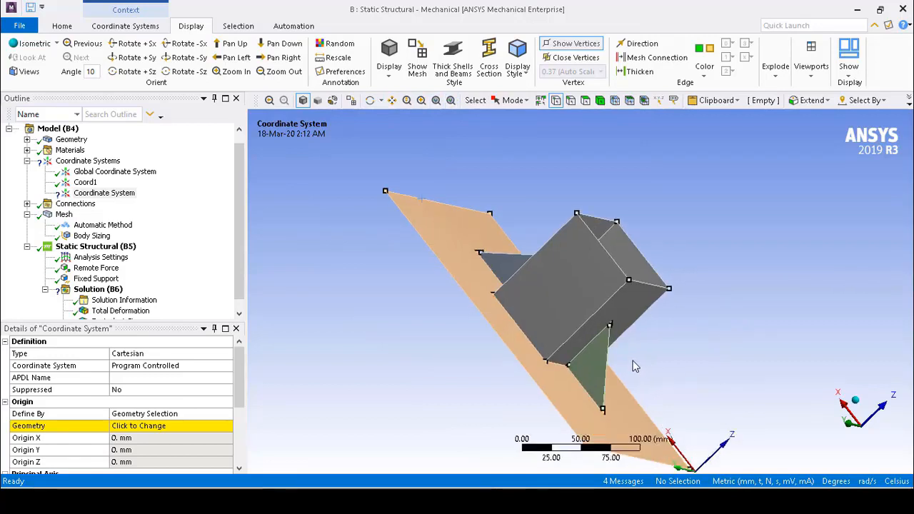
{"action": "scroll", "coordinate": [637, 367], "scroll_direction": "up", "scroll_amount": 4}
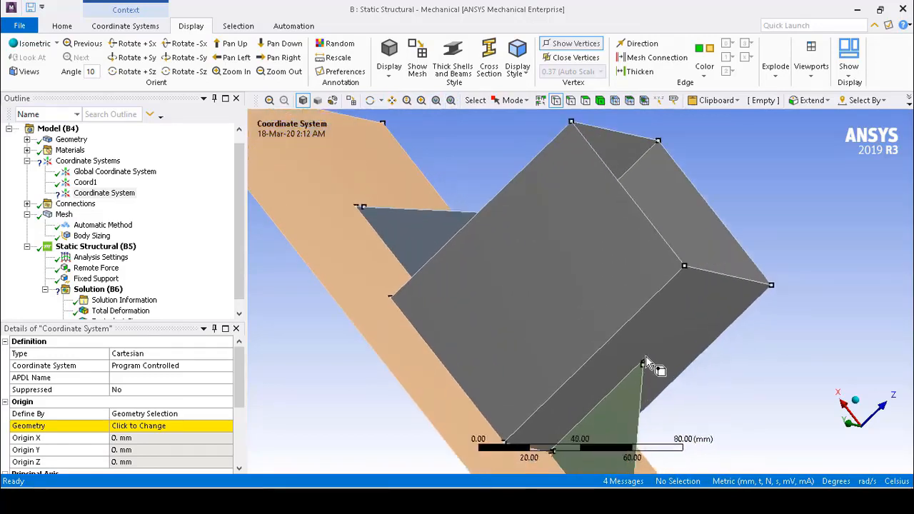
{"action": "left_click", "coordinate": [645, 357]}
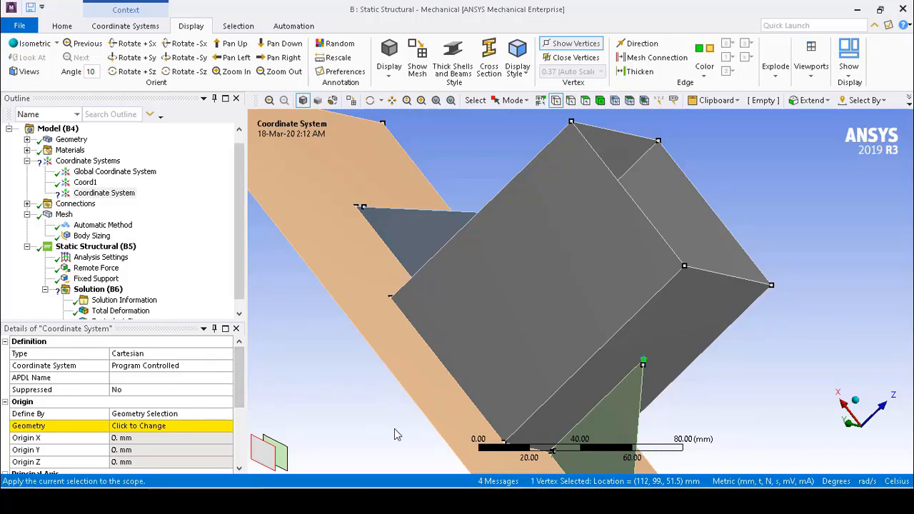
{"action": "left_click", "coordinate": [214, 426]}
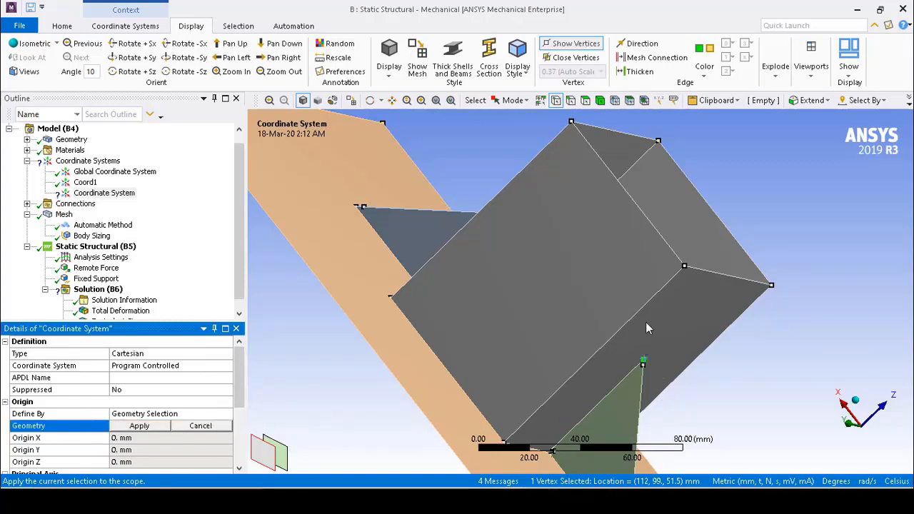
{"action": "left_click", "coordinate": [643, 364], "text": "ctrl"}
{"action": "left_click", "coordinate": [643, 362]}
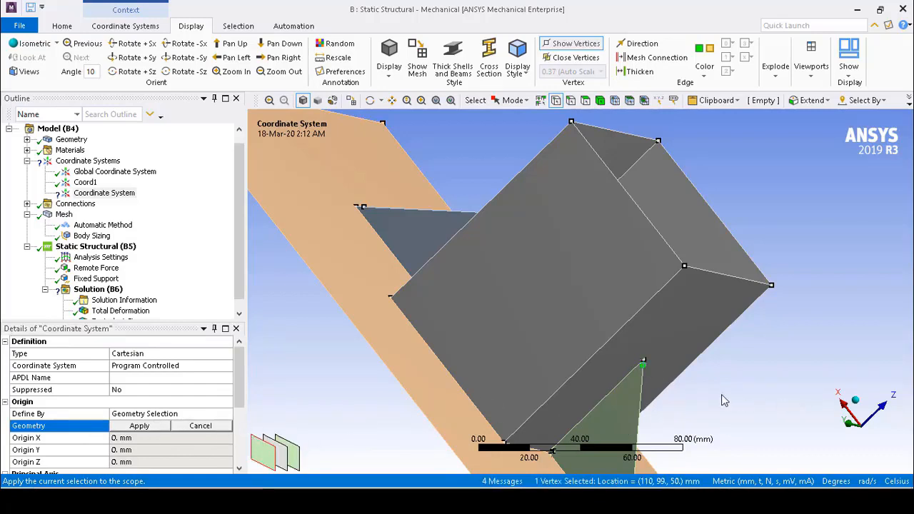
{"action": "left_click", "coordinate": [651, 374]}
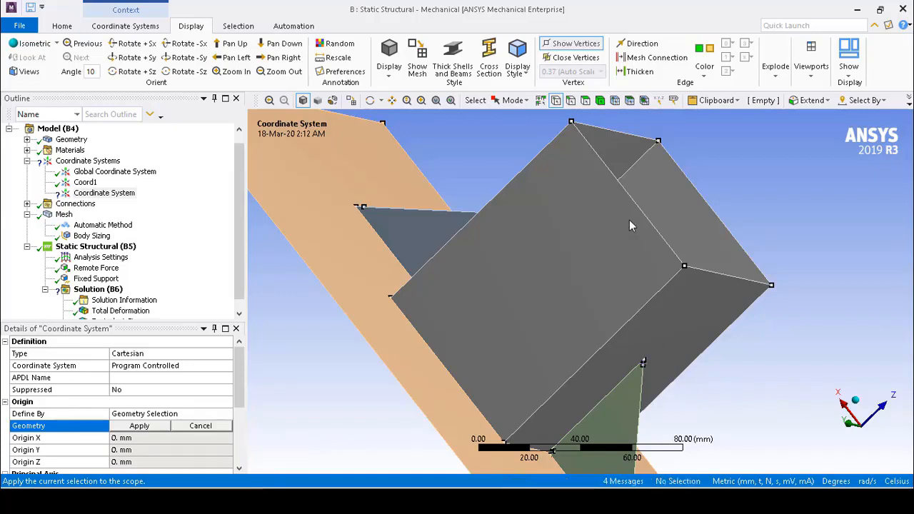
{"action": "scroll", "coordinate": [683, 407], "scroll_direction": "up", "scroll_amount": 3}
{"action": "left_click", "coordinate": [673, 396]}
{"action": "left_click", "coordinate": [136, 426]}
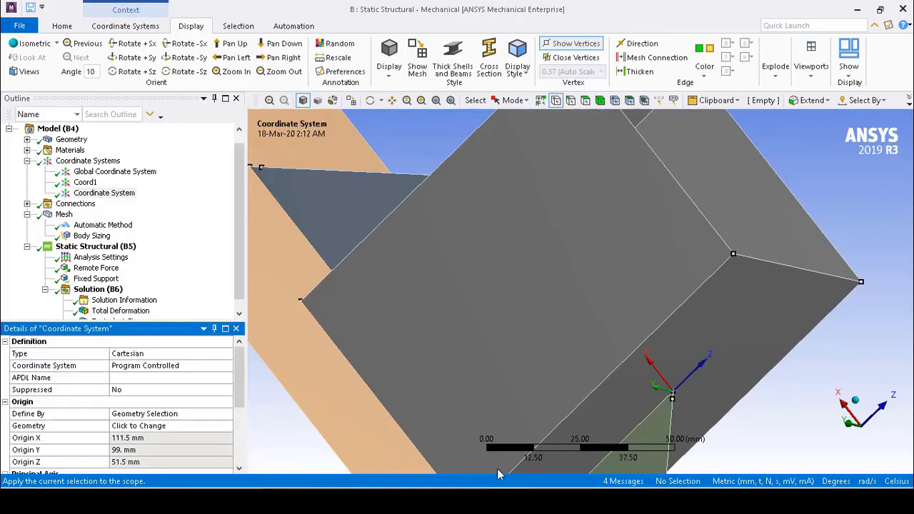
Rename the new coordinate system as Coord2
{"action": "scroll", "coordinate": [238, 387], "scroll_direction": "down", "scroll_amount": 3}
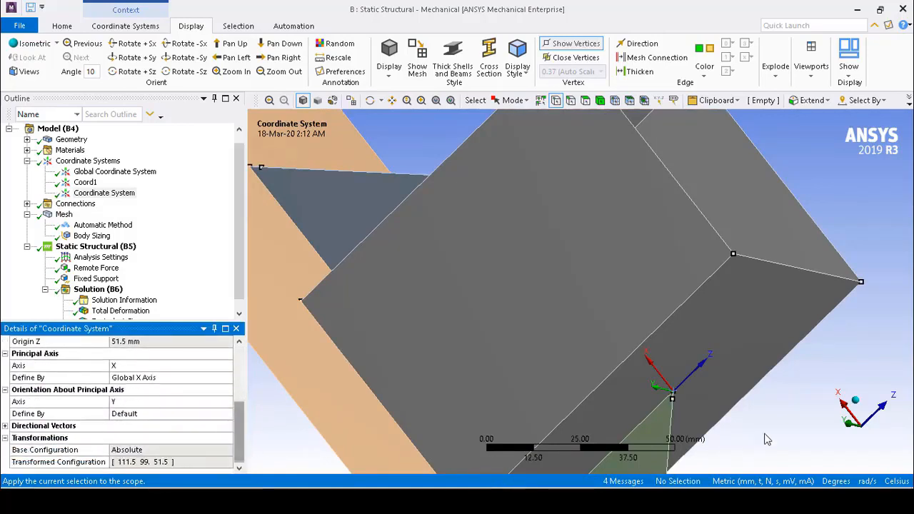
{"action": "left_click", "coordinate": [100, 193]}
{"action": "right_click", "coordinate": [84, 191]}
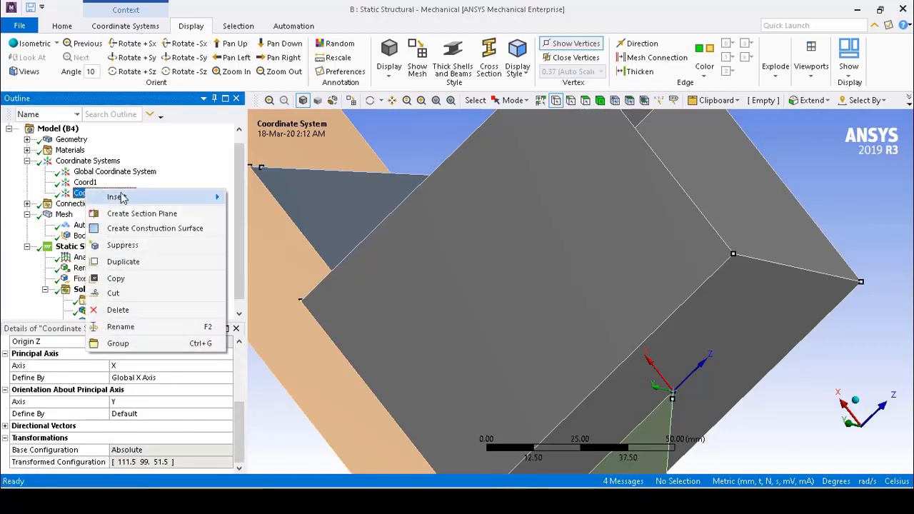
{"action": "left_click", "coordinate": [146, 330]}
{"action": "type", "text": "Coord2"}
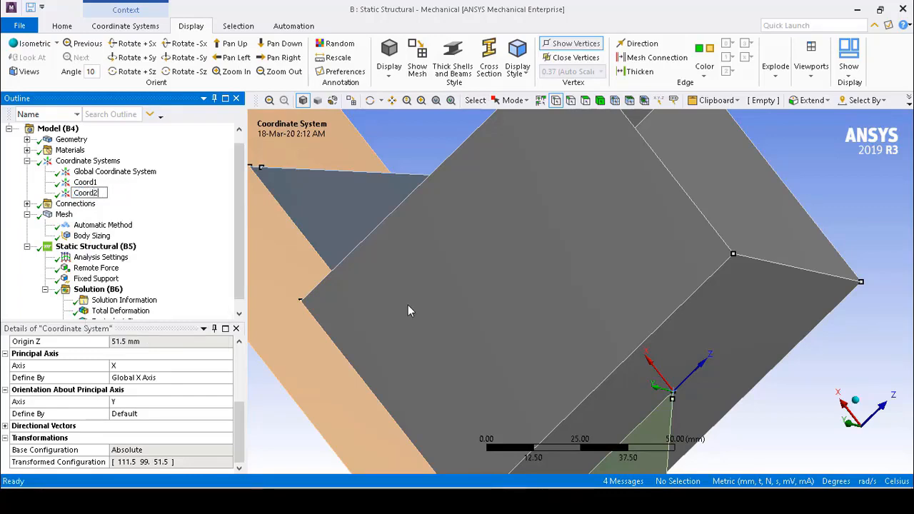
{"action": "key", "text": "Return"}
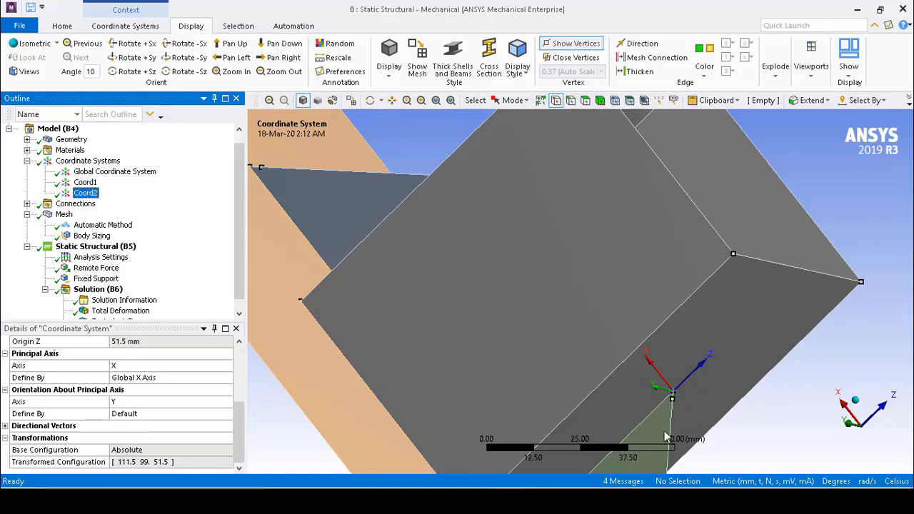
Insert a sizing control under the mesh and set its type to Sphere of Influence
{"action": "left_click", "coordinate": [65, 215]}
{"action": "right_click", "coordinate": [64, 216]}
{"action": "mouse_move", "coordinate": [126, 223]}
{"action": "left_click", "coordinate": [260, 229]}
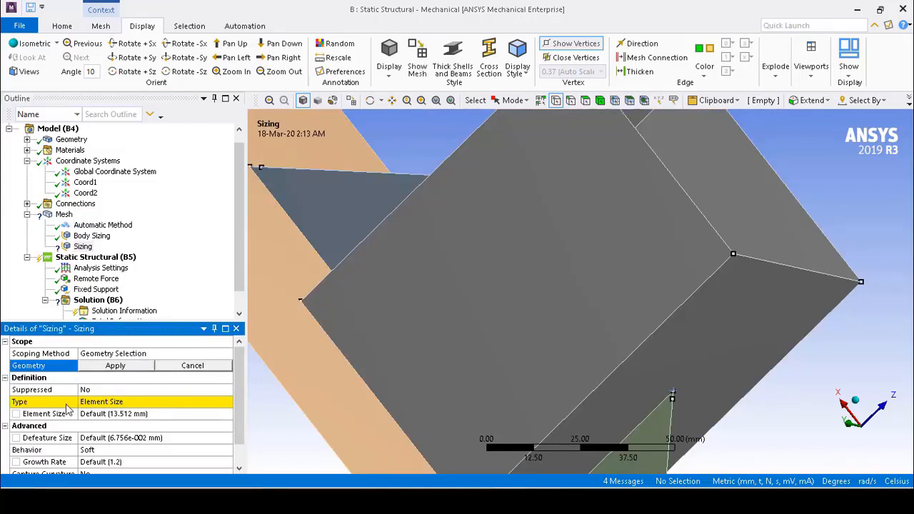
{"action": "left_click", "coordinate": [123, 406]}
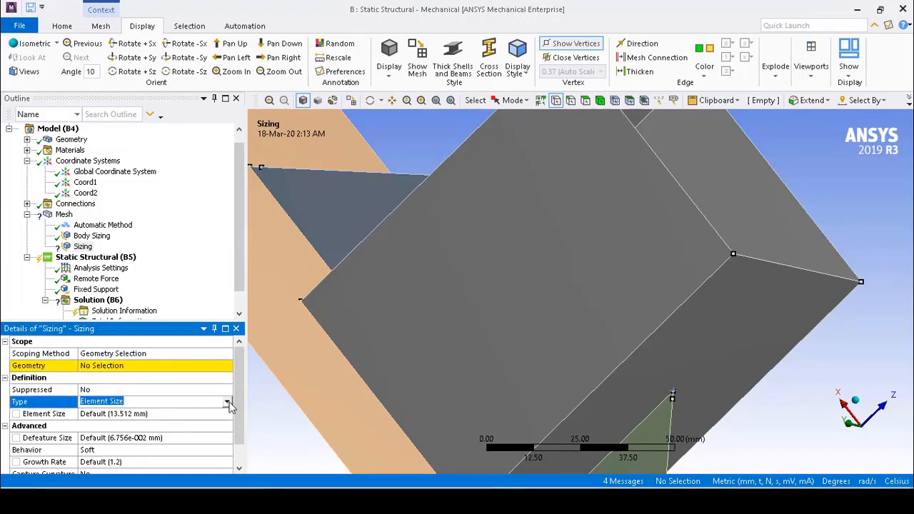
{"action": "left_click", "coordinate": [227, 403]}
{"action": "left_click", "coordinate": [212, 431]}
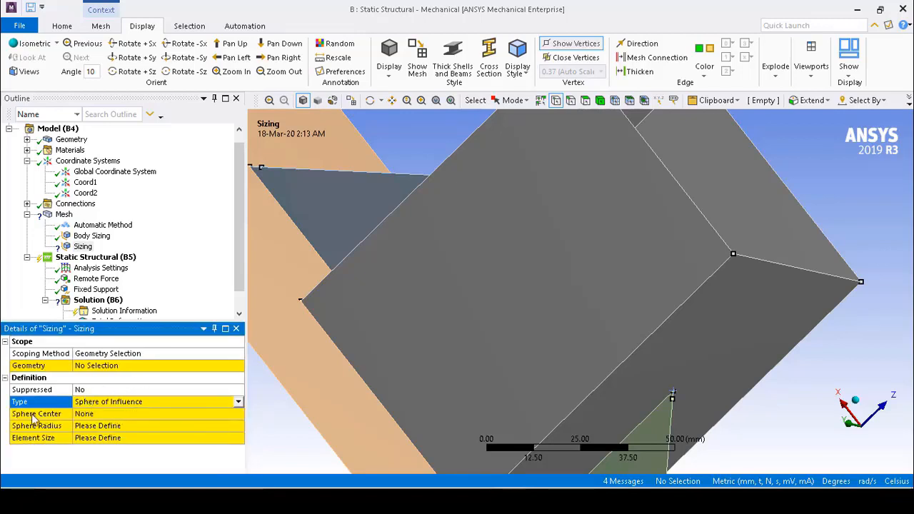
Centre the sizing sphere on Coord2 and give it a 20 mm radius and a 1 mm element size
{"action": "left_click", "coordinate": [126, 415]}
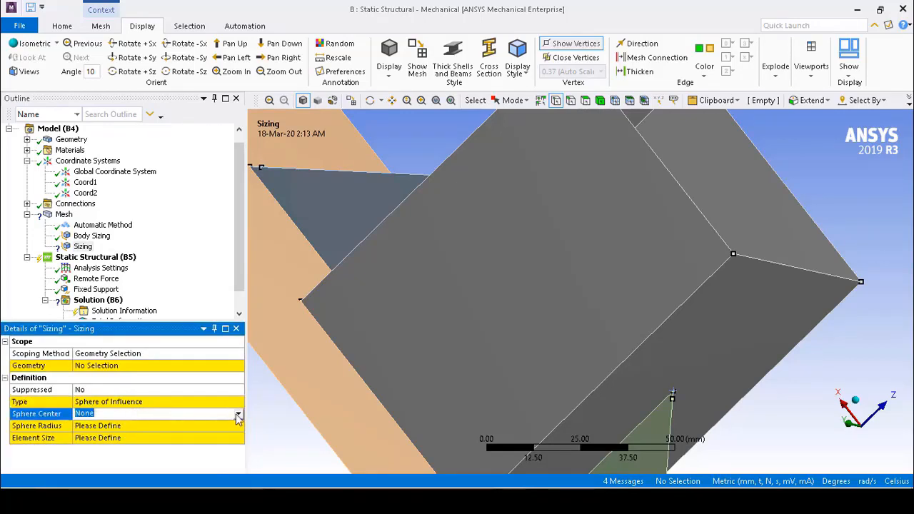
{"action": "left_click", "coordinate": [237, 416]}
{"action": "left_click", "coordinate": [215, 442]}
{"action": "left_click", "coordinate": [195, 427]}
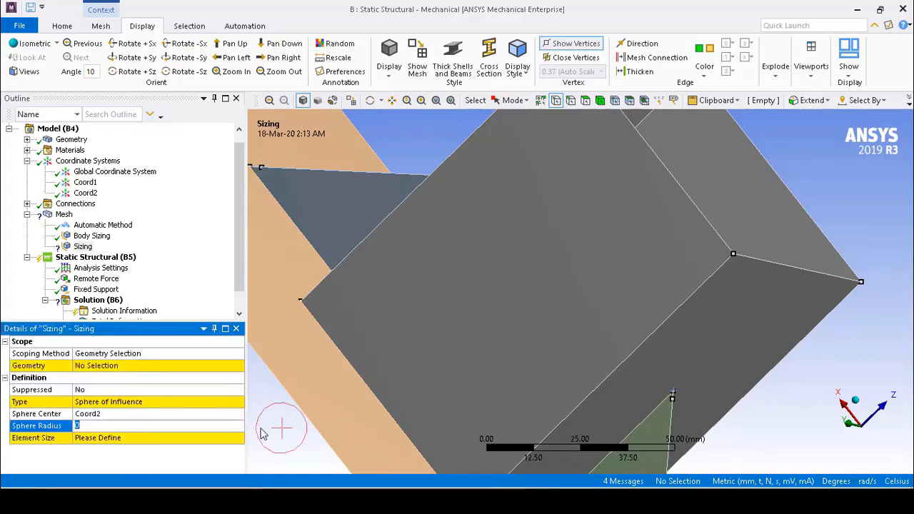
{"action": "type", "text": "20"}
{"action": "key", "text": "Return"}
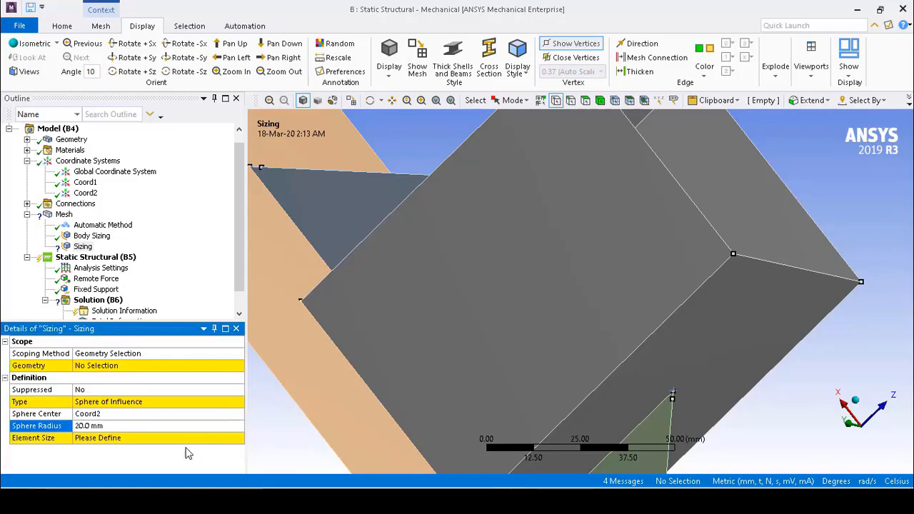
{"action": "left_click", "coordinate": [126, 442]}
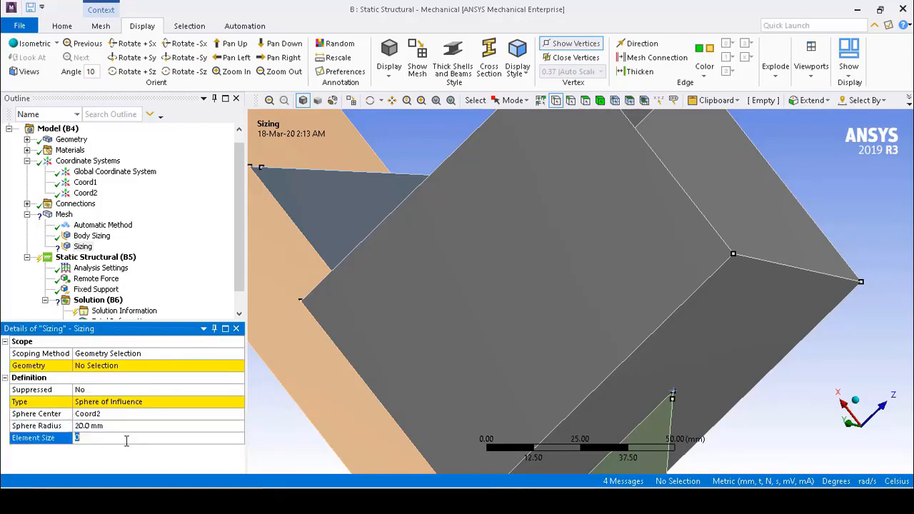
{"action": "type", "text": "1"}
{"action": "key", "text": "Return"}
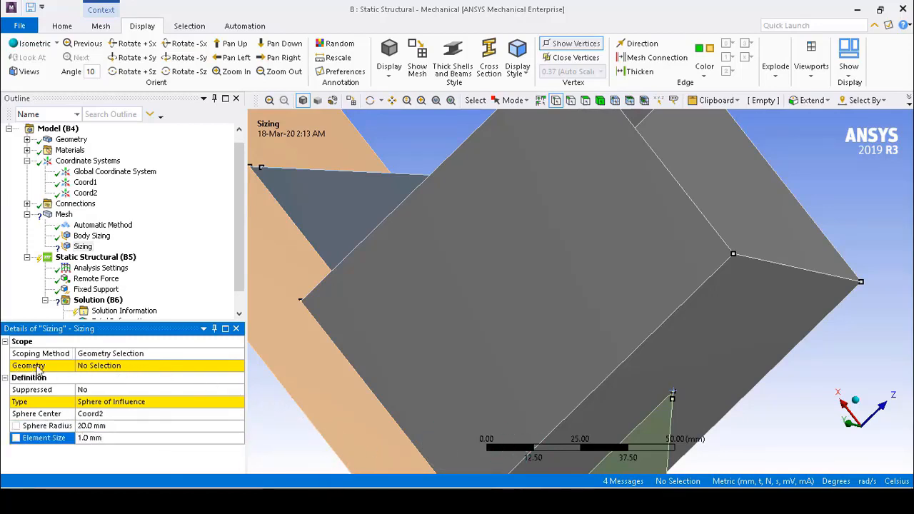
Scope the sphere of influence sizing to two faces: the tube wall behind the rib tip and the adjoining triangular rib
{"action": "left_click", "coordinate": [122, 372]}
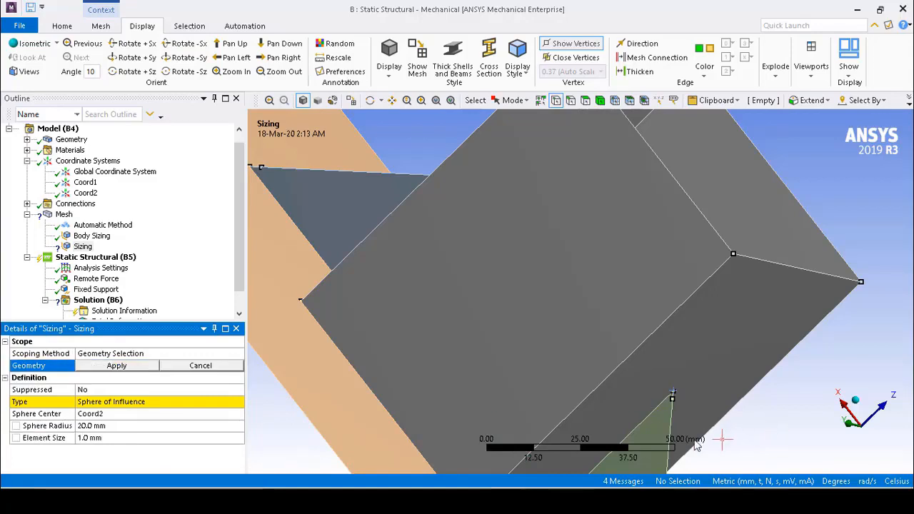
{"action": "scroll", "coordinate": [784, 322], "scroll_direction": "down", "scroll_amount": 2}
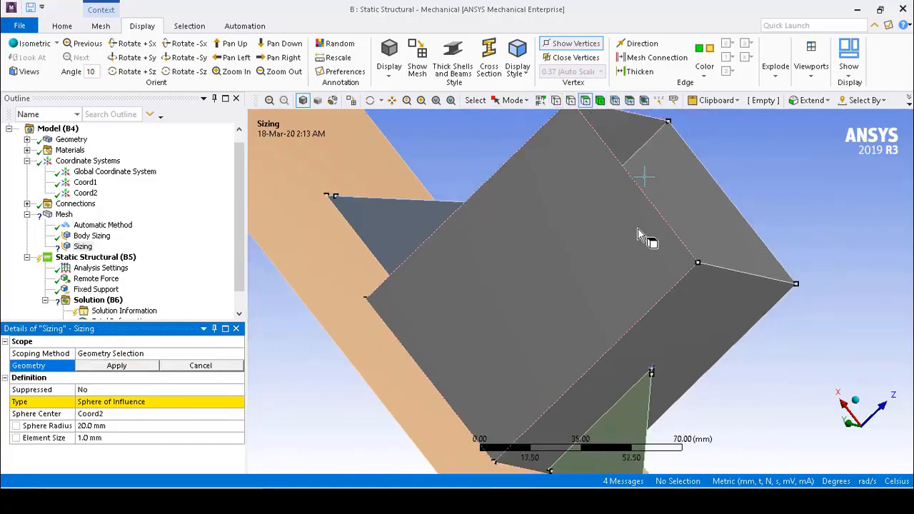
{"action": "left_click", "coordinate": [698, 328]}
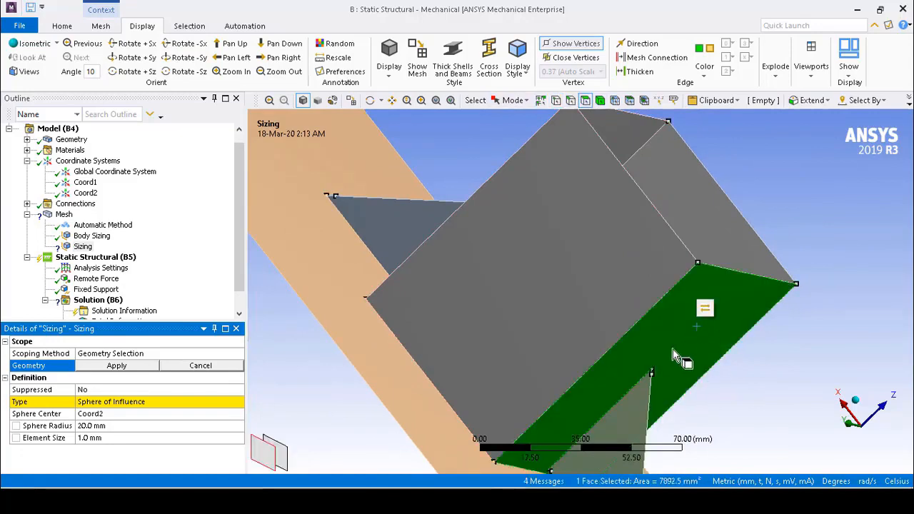
{"action": "left_click", "coordinate": [638, 420], "text": "ctrl"}
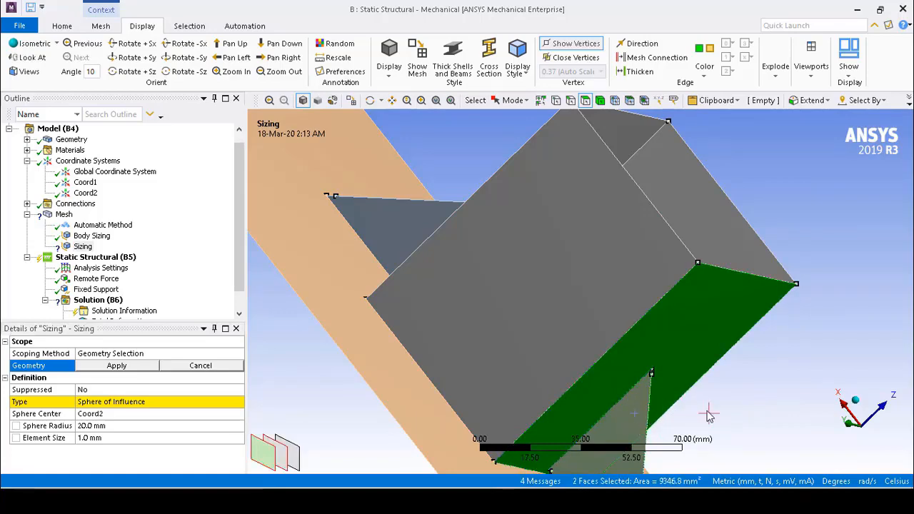
{"action": "middle_click_drag", "start_coordinate": [768, 407], "coordinate": [557, 354]}
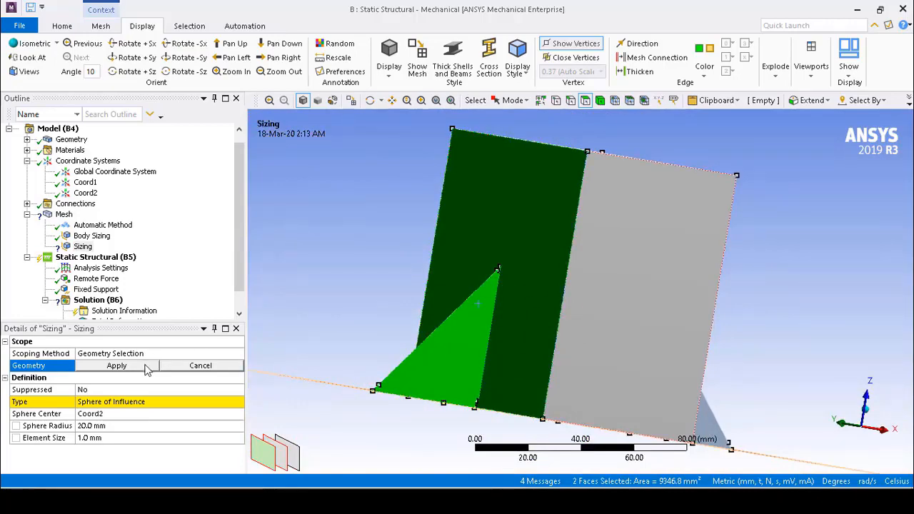
{"action": "left_click", "coordinate": [117, 366]}
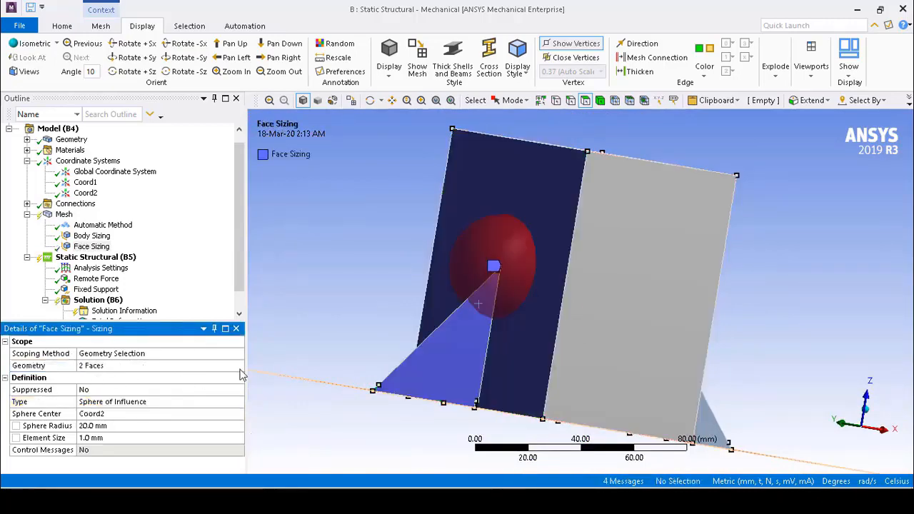
Examine from several directions how the sphere of influence covers the tube wall and rib tip
{"action": "middle_click_drag", "start_coordinate": [348, 279], "coordinate": [419, 306]}
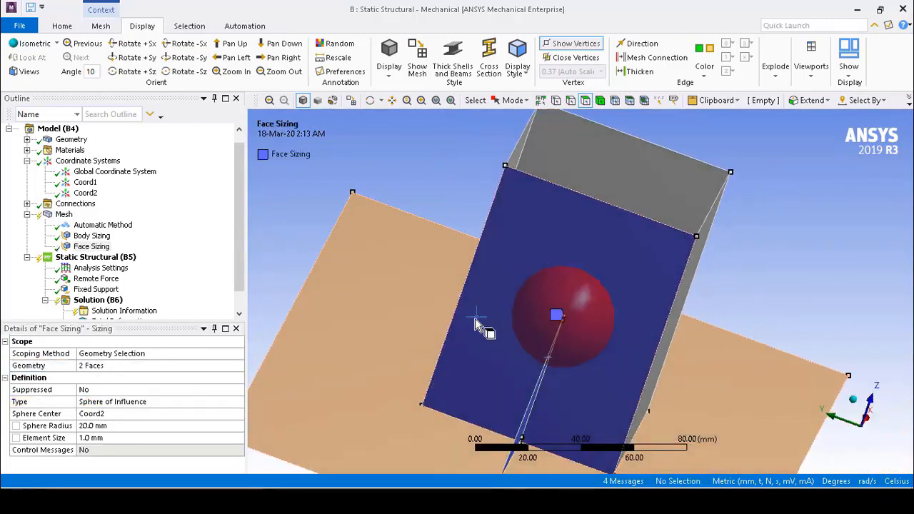
{"action": "middle_click_drag", "start_coordinate": [747, 157], "coordinate": [613, 327]}
{"action": "middle_click_drag", "start_coordinate": [400, 279], "coordinate": [607, 310]}
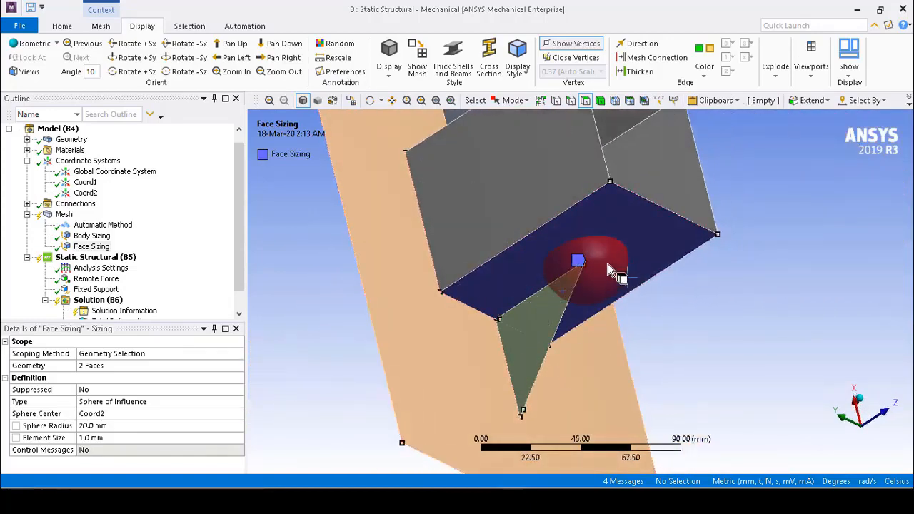
{"action": "scroll", "coordinate": [582, 300], "scroll_direction": "up", "scroll_amount": 5}
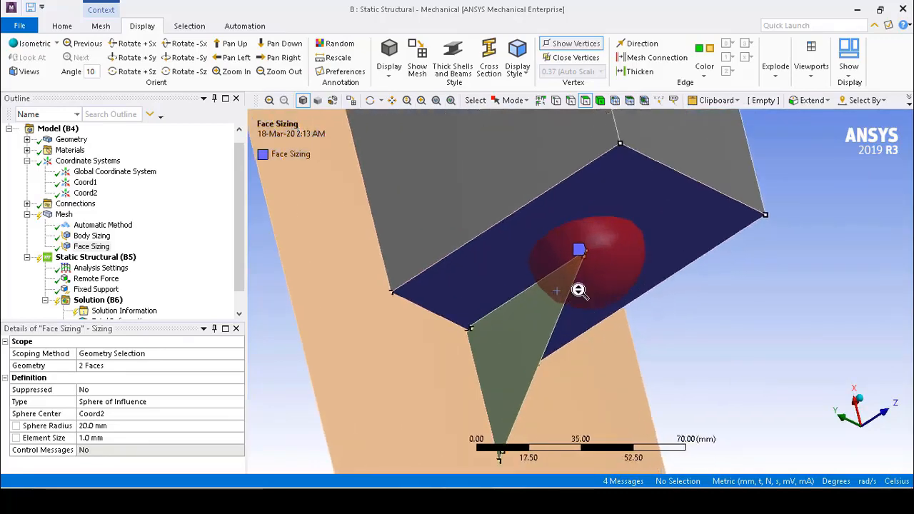
{"action": "middle_click_drag", "start_coordinate": [470, 293], "coordinate": [486, 310]}
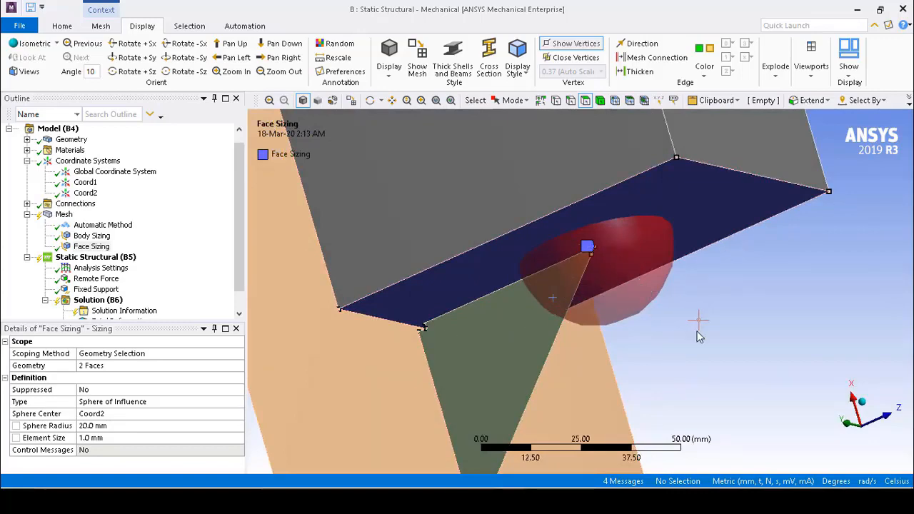
{"action": "middle_click_drag", "start_coordinate": [711, 347], "coordinate": [607, 297]}
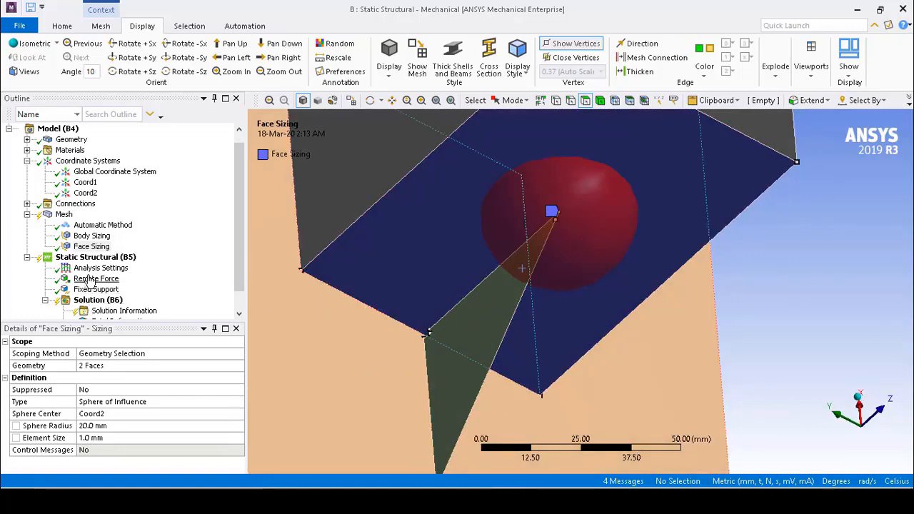
Generate the mesh with the new face sizing and inspect the local refinement around the rib tip
{"action": "left_click", "coordinate": [64, 215]}
{"action": "right_click", "coordinate": [64, 214]}
{"action": "left_click", "coordinate": [115, 253]}
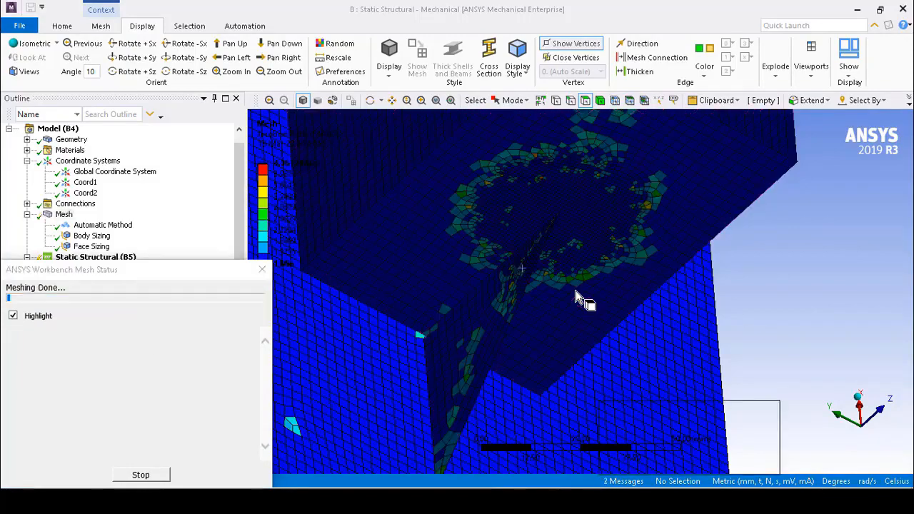
{"action": "middle_click_drag", "start_coordinate": [747, 282], "coordinate": [732, 261]}
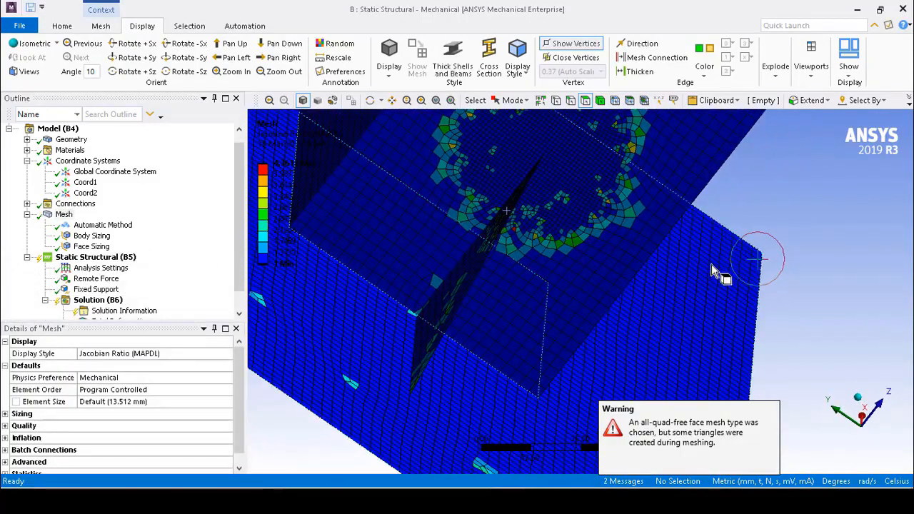
{"action": "scroll", "coordinate": [504, 265], "scroll_direction": "down", "scroll_amount": 4}
{"action": "scroll", "coordinate": [560, 194], "scroll_direction": "up", "scroll_amount": 4}
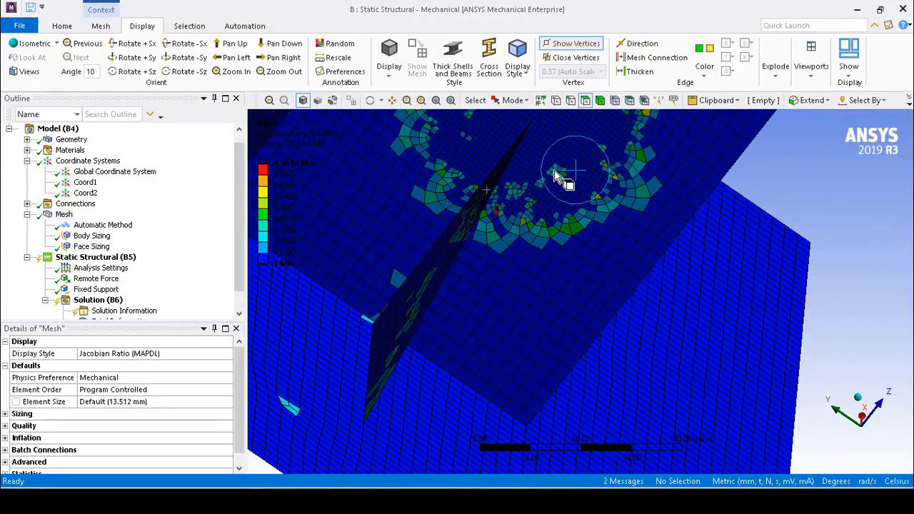
{"action": "scroll", "coordinate": [550, 180], "scroll_direction": "down", "scroll_amount": 2}
{"action": "left_click", "coordinate": [561, 191]}
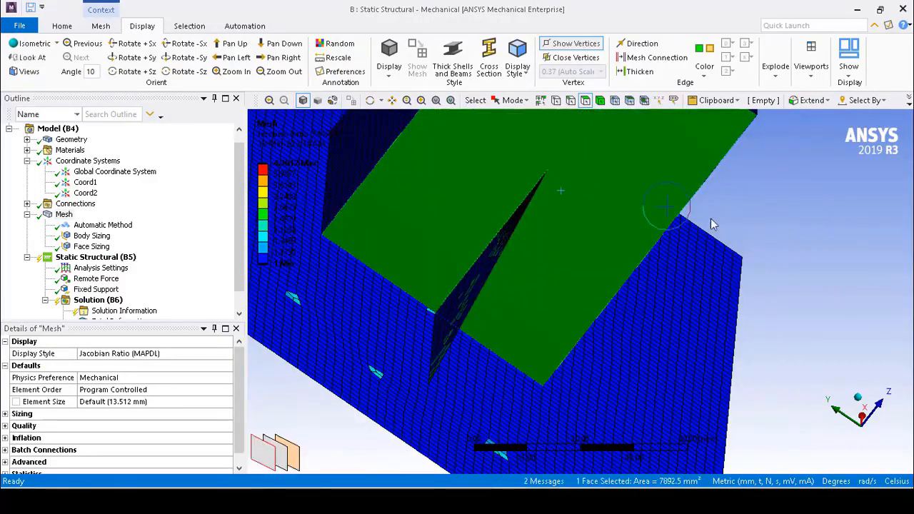
{"action": "left_click", "coordinate": [767, 223]}
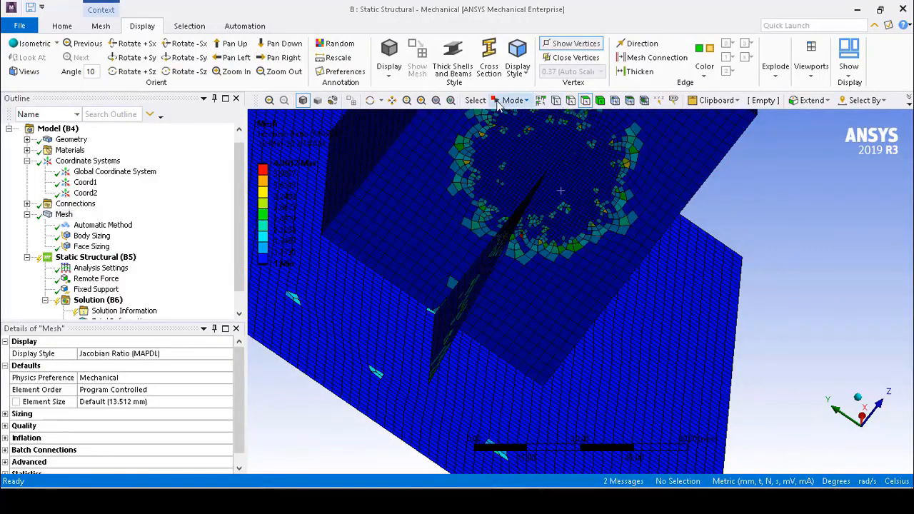
{"action": "left_click", "coordinate": [513, 101]}
{"action": "left_click", "coordinate": [530, 130]}
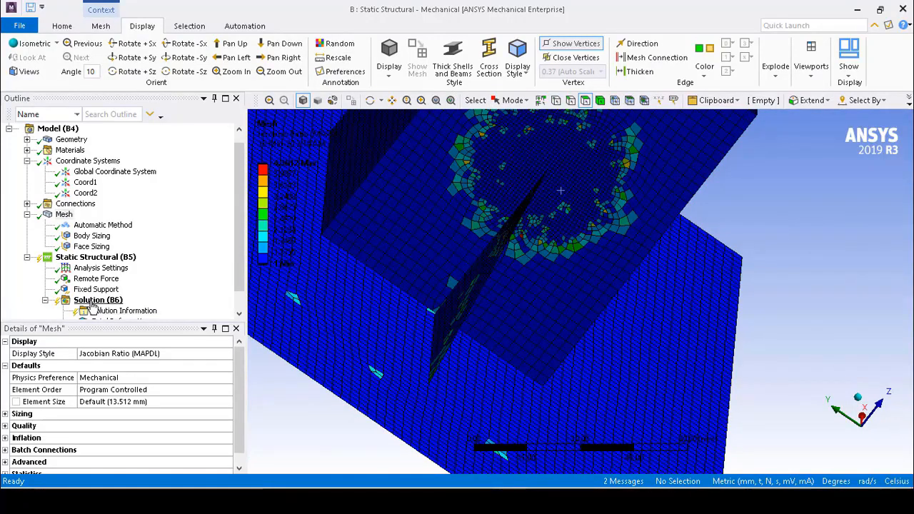
Solve the static structural analysis again with the locally refined mesh
{"action": "left_click", "coordinate": [93, 300]}
{"action": "right_click", "coordinate": [92, 301]}
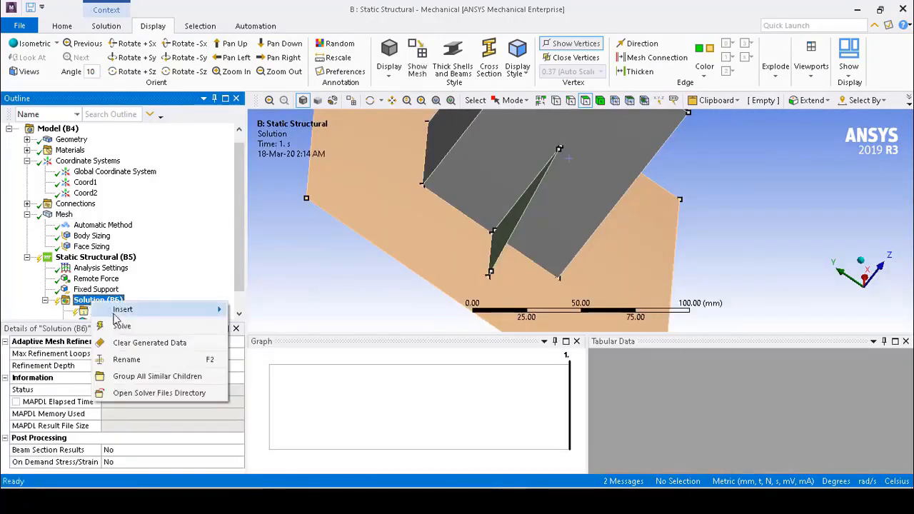
{"action": "left_click", "coordinate": [134, 326]}
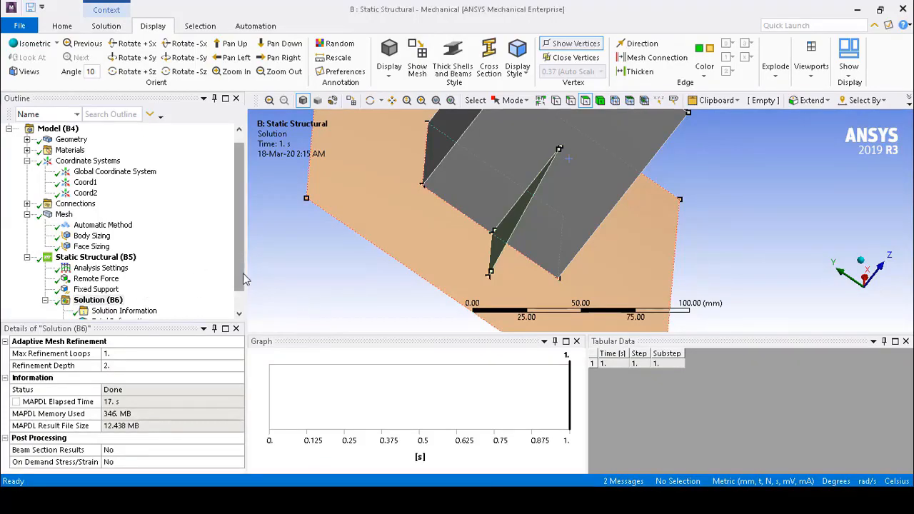
Bring up the equivalent stress result briefly, and examine the total deformation of the whole plate and tube from the side
{"action": "scroll", "coordinate": [219, 269], "scroll_direction": "down", "scroll_amount": 1}
{"action": "left_click", "coordinate": [119, 311]}
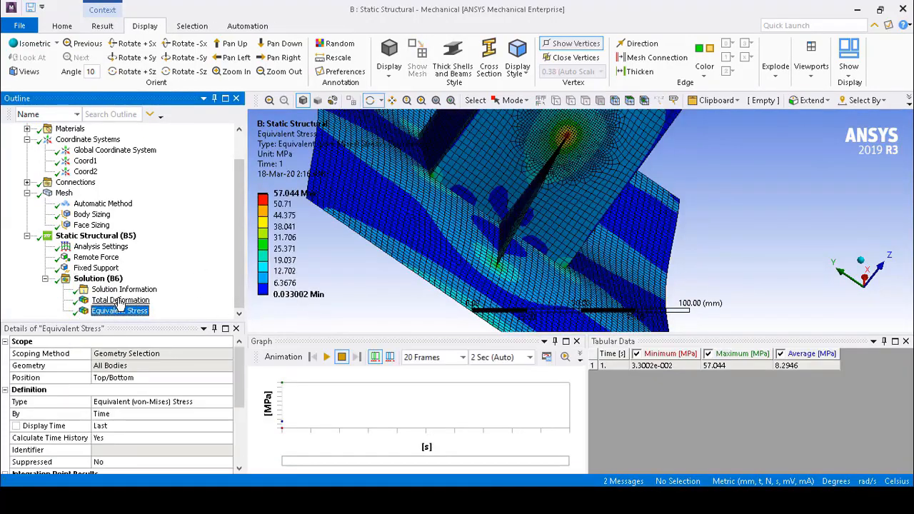
{"action": "left_click", "coordinate": [120, 301]}
{"action": "scroll", "coordinate": [451, 254], "scroll_direction": "up", "scroll_amount": 3}
{"action": "scroll", "coordinate": [452, 254], "scroll_direction": "down", "scroll_amount": 2}
{"action": "scroll", "coordinate": [452, 251], "scroll_direction": "down", "scroll_amount": 3}
{"action": "middle_click_drag", "start_coordinate": [731, 212], "coordinate": [604, 187]}
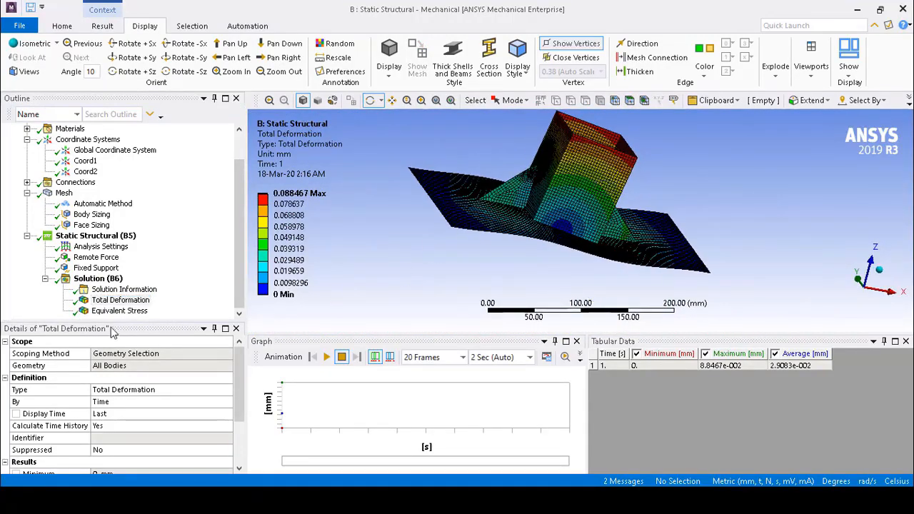
Display the equivalent (von-Mises) stress and inspect its distribution around the rib tip on the tube wall
{"action": "left_click", "coordinate": [120, 311]}
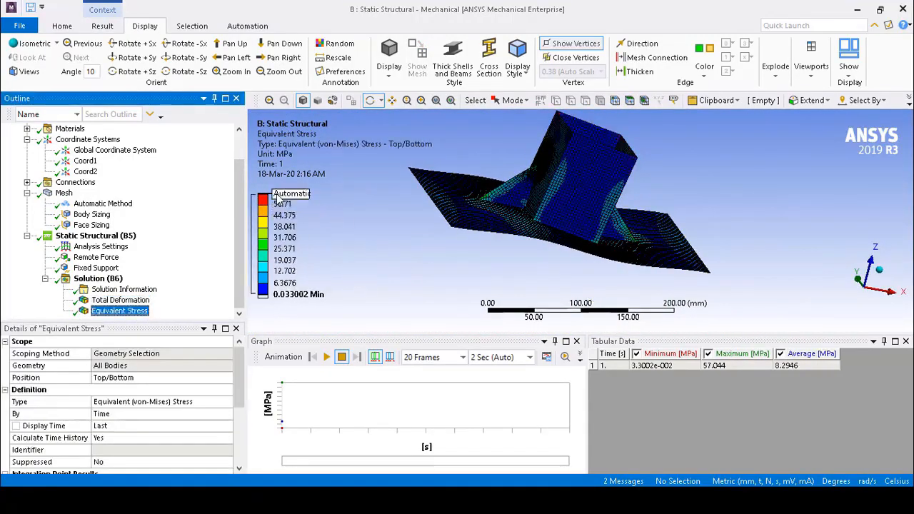
{"action": "middle_click_drag", "start_coordinate": [392, 222], "coordinate": [562, 202]}
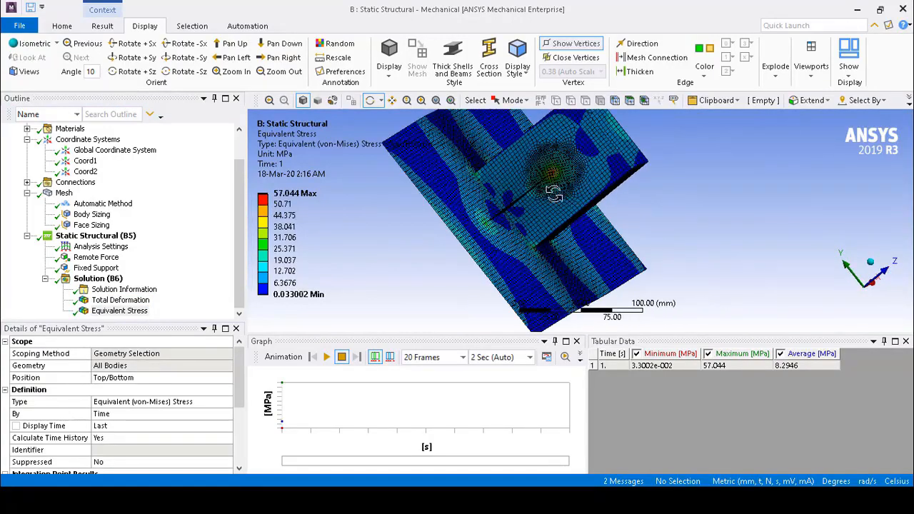
{"action": "scroll", "coordinate": [563, 202], "scroll_direction": "up", "scroll_amount": 4}
{"action": "scroll", "coordinate": [535, 153], "scroll_direction": "down", "scroll_amount": 3}
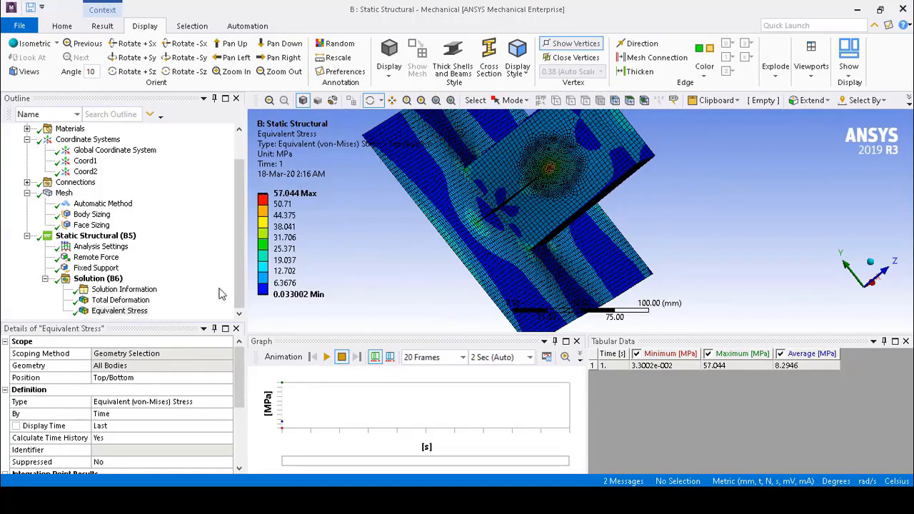
Animate the equivalent stress result and observe the deforming model from an angled and an isometric view
{"action": "left_click", "coordinate": [326, 357]}
{"action": "left_click_drag", "start_coordinate": [686, 249], "coordinate": [645, 235]}
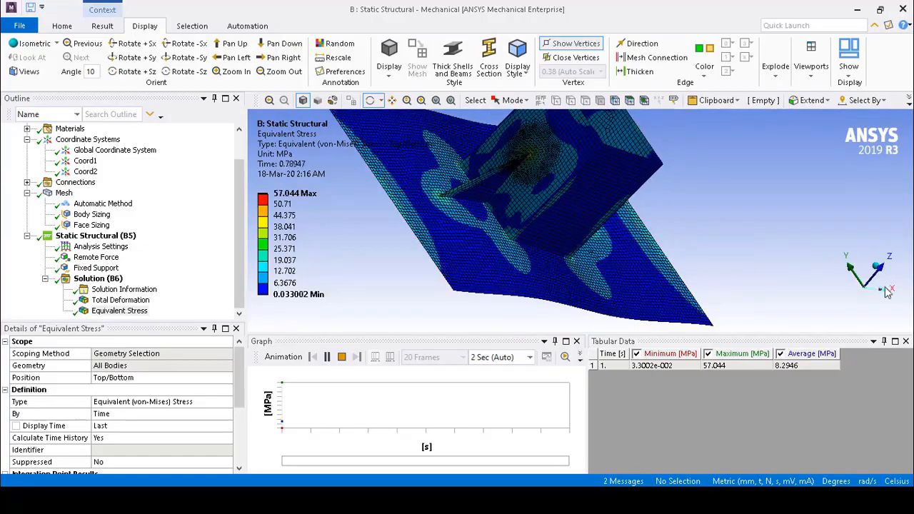
{"action": "left_click", "coordinate": [878, 266]}
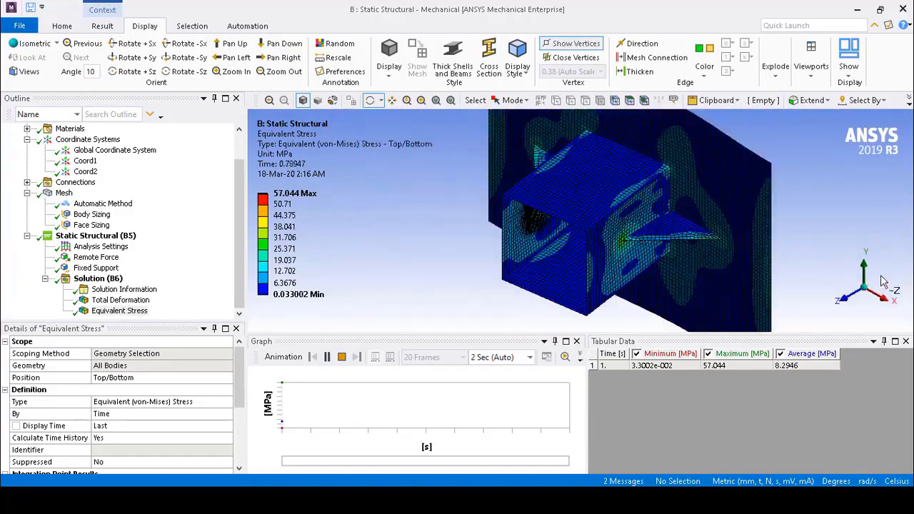